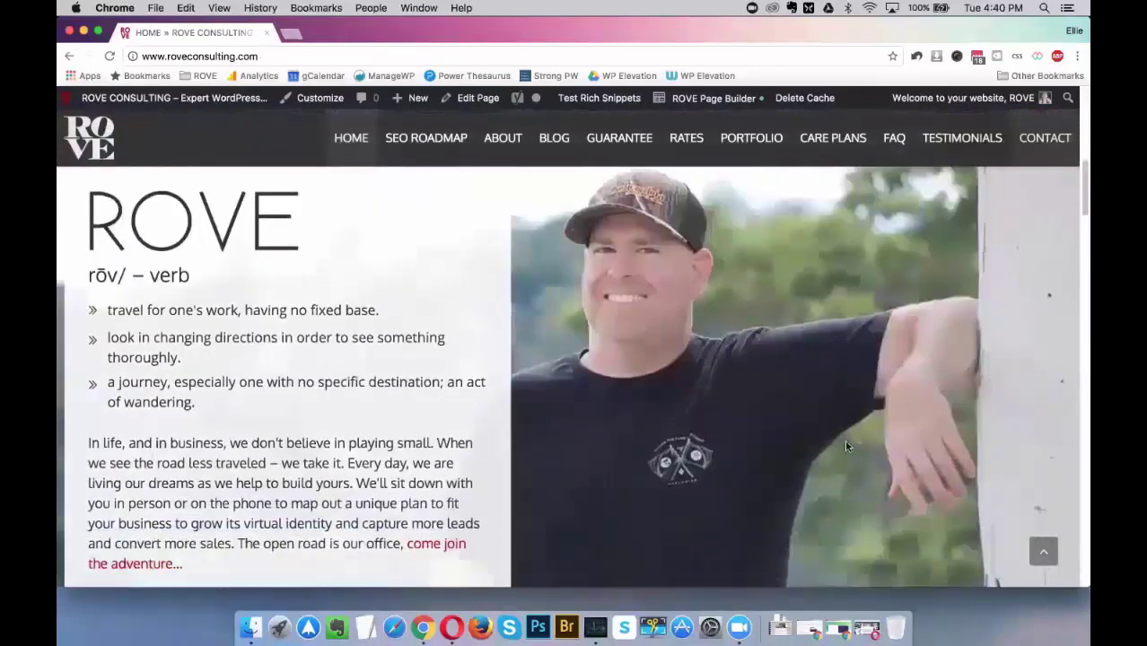
Open the home page for editing in the ROVE Page Builder and go to the image panel rows.
scroll(844, 446, "up", 5)
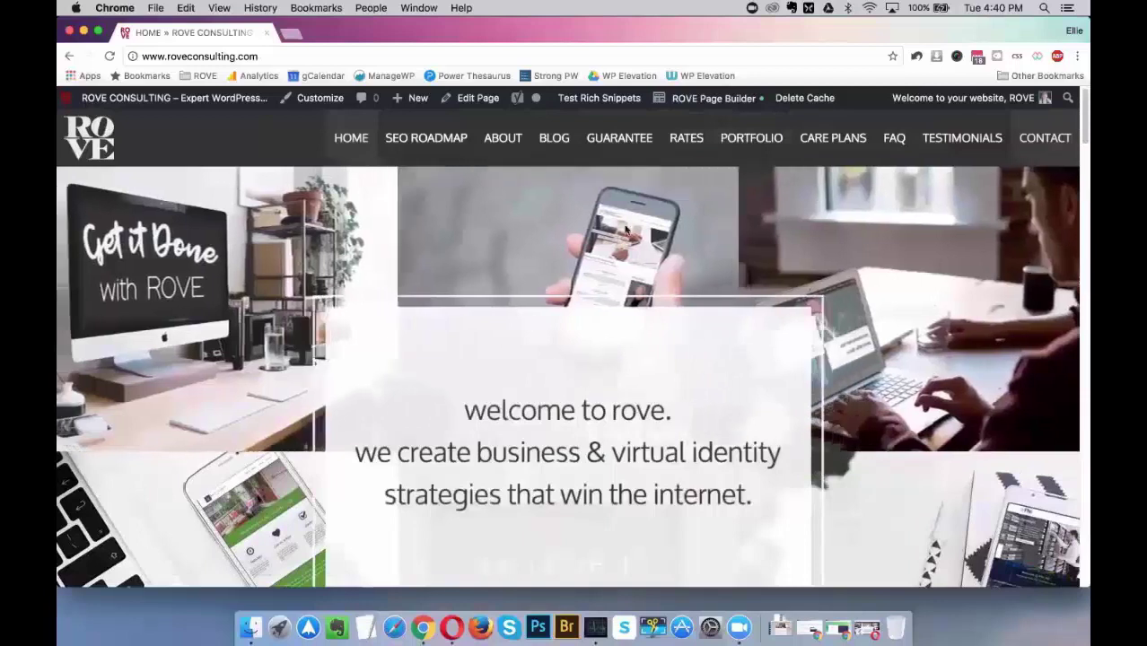
left_click(691, 97)
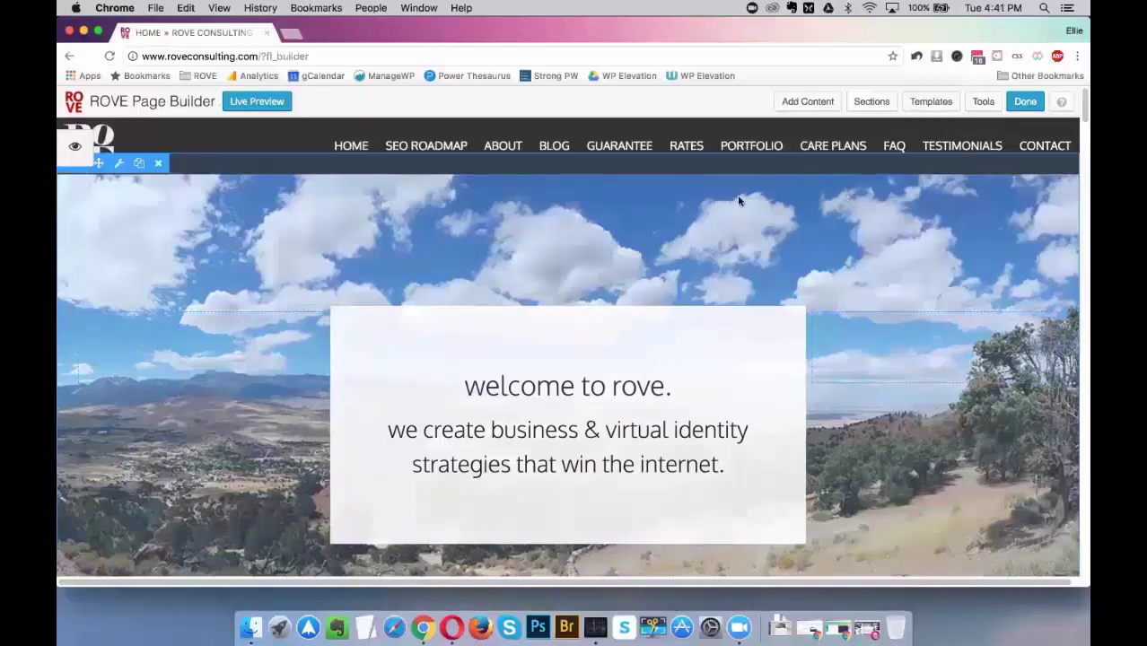
scroll(739, 202, "down", 2)
scroll(739, 202, "down", 5)
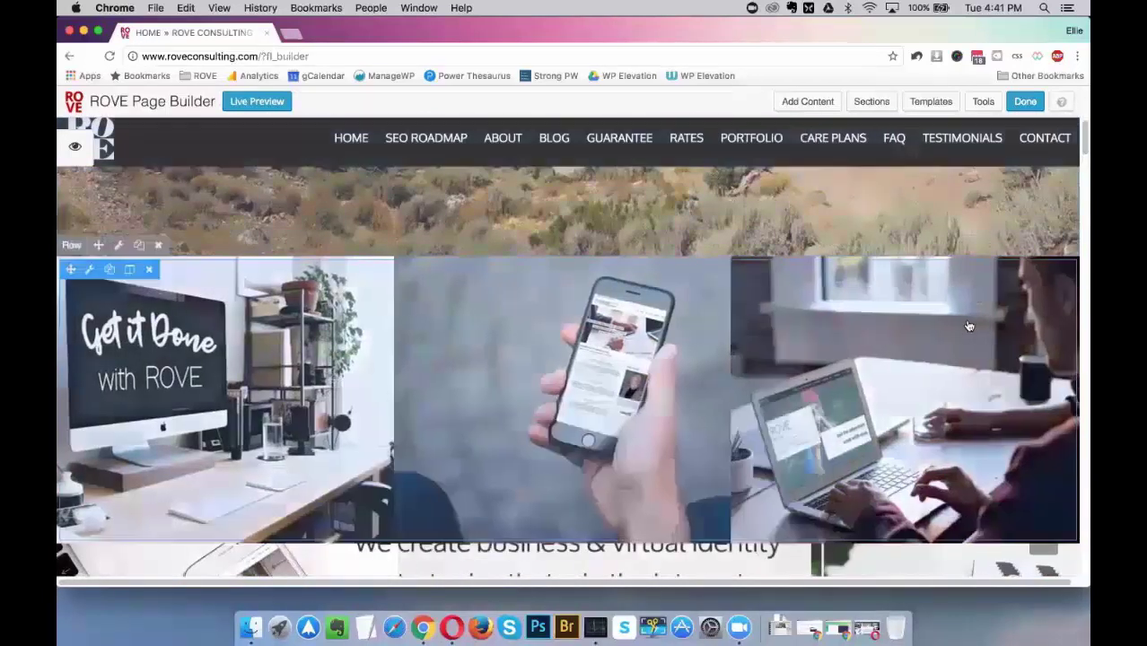
Review the panel list in the Image Panels settings of the "Get it Done with ROVE" image strip and save the module.
scroll(968, 301, "down", 2)
left_click(386, 267)
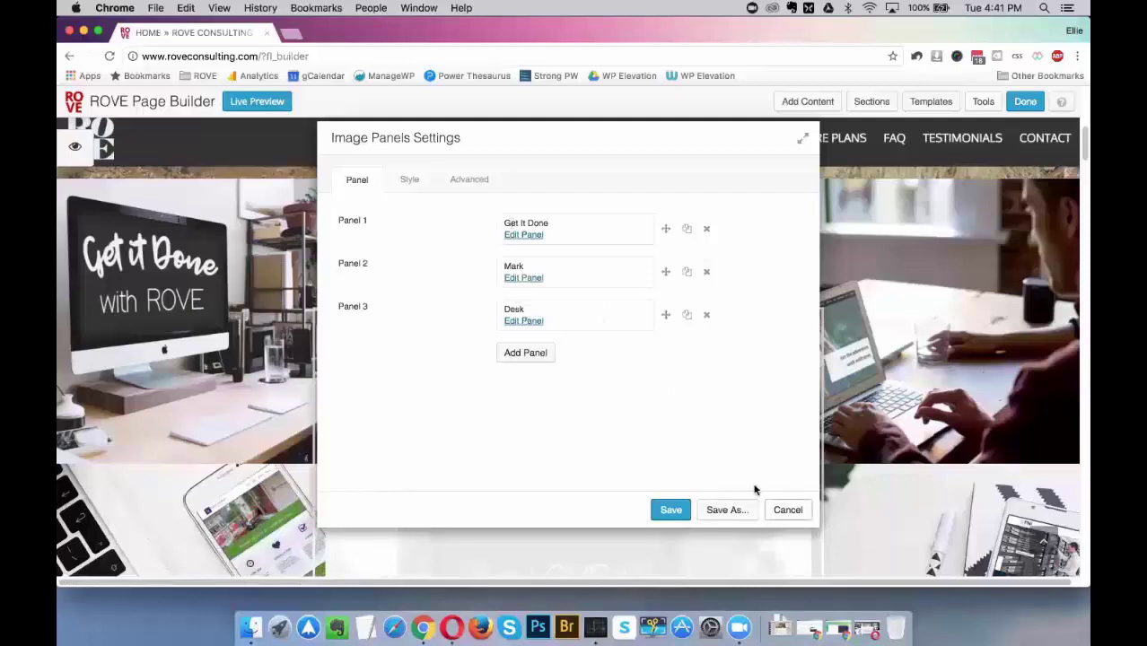
left_click(672, 510)
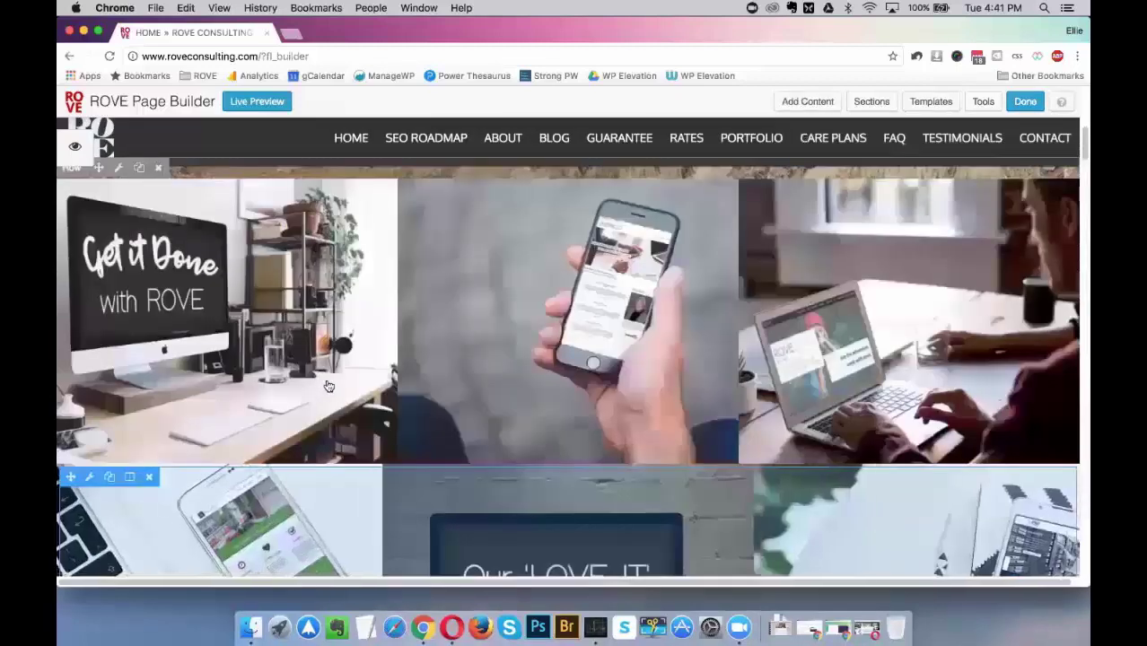
Review the advanced margin and padding settings of the image panels row and save the row.
scroll(305, 386, "down", 1)
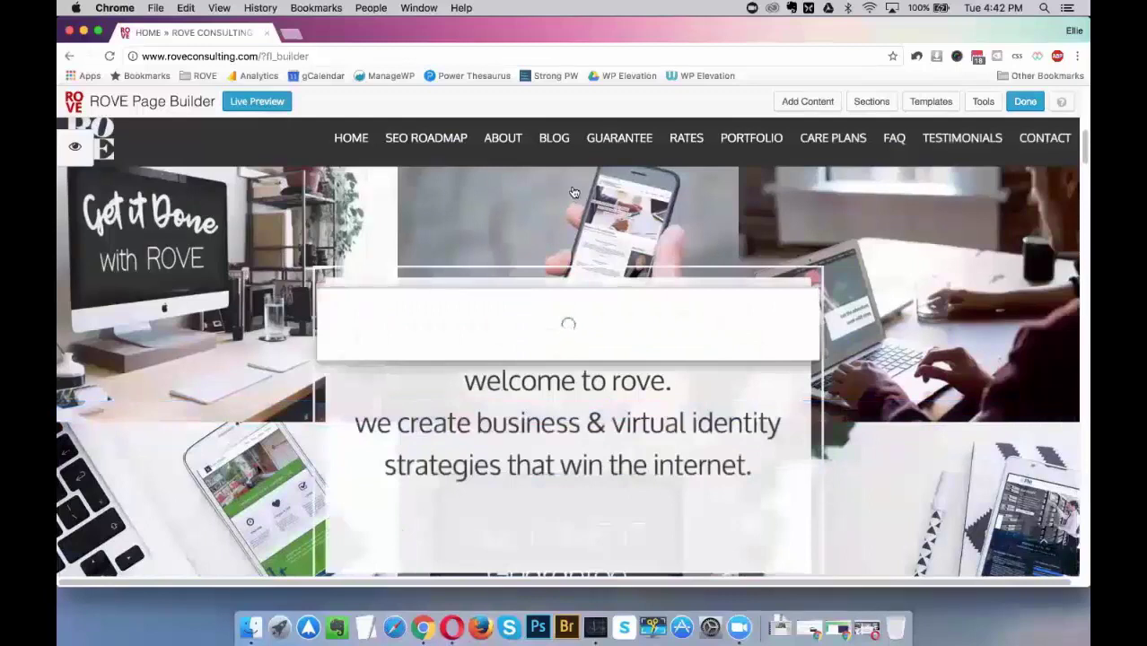
left_click(758, 179)
left_click(697, 179)
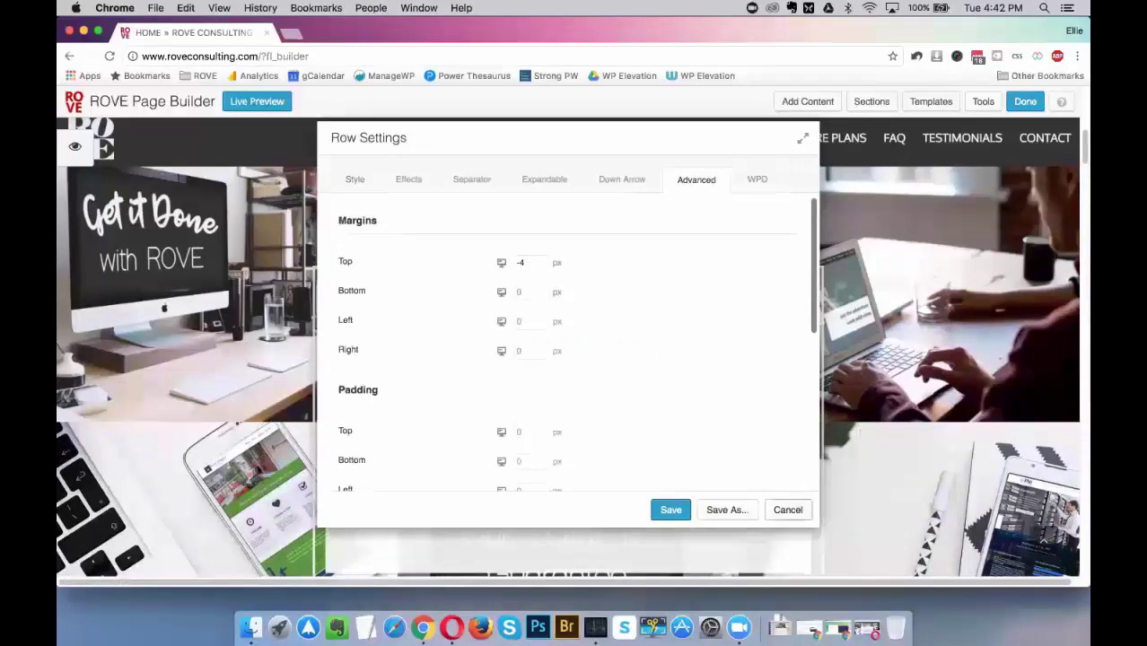
left_click(671, 510)
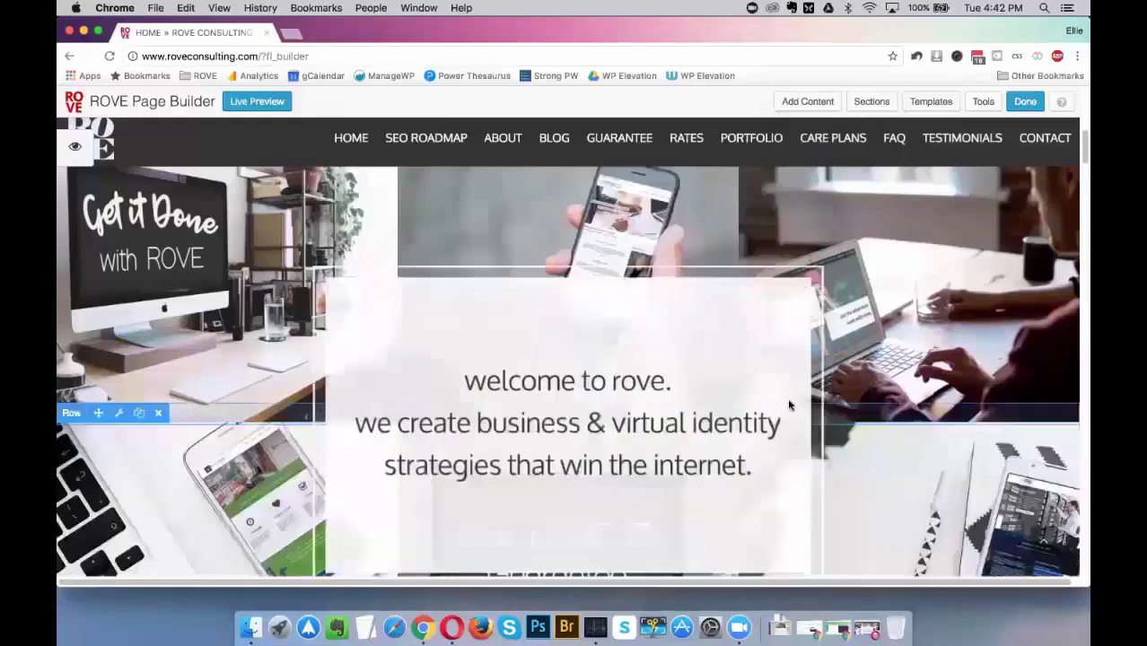
Examine how the welcome text boxes overlap the background photo and the two image panel strips.
scroll(461, 318, "down", 3)
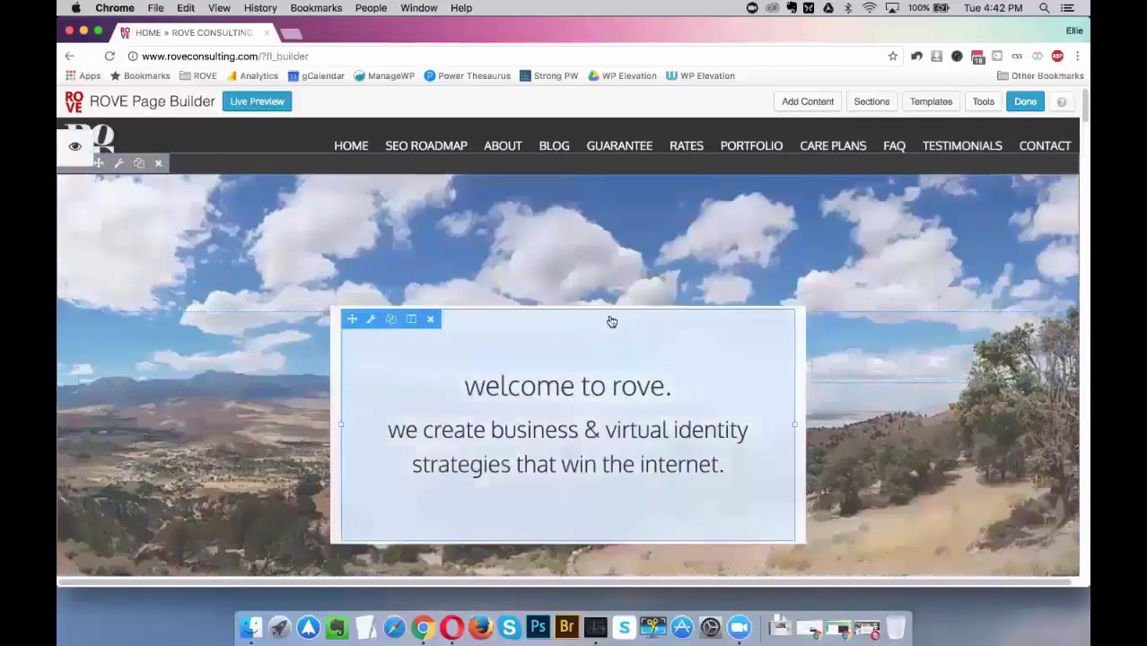
scroll(610, 321, "down", 2)
scroll(644, 352, "down", 5)
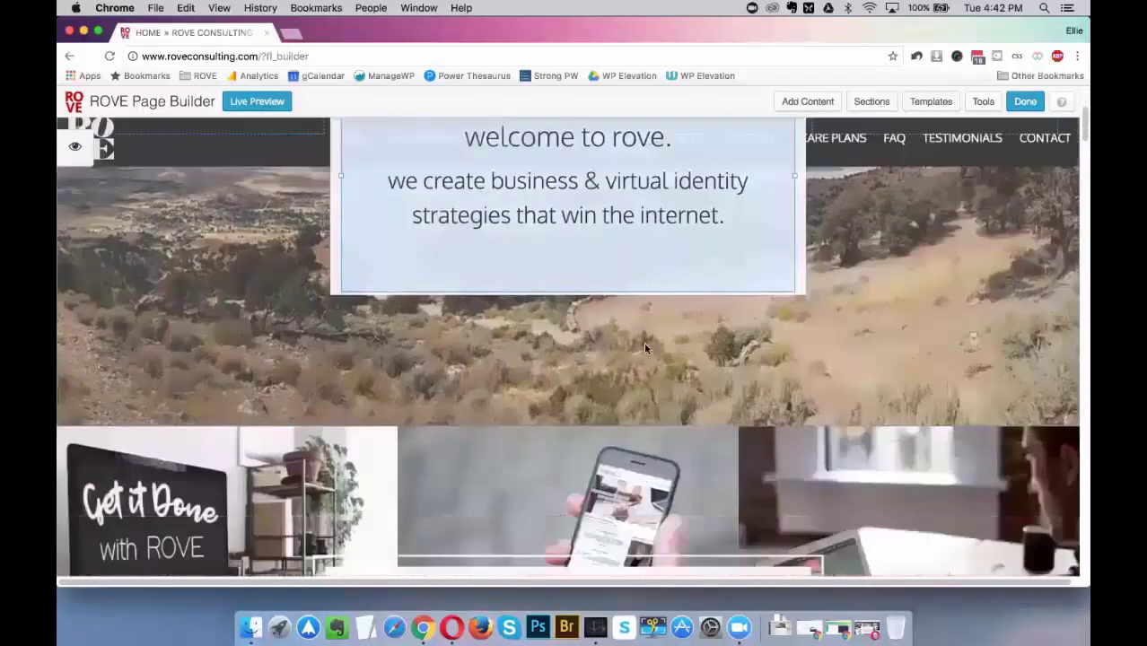
scroll(652, 508, "up", 3)
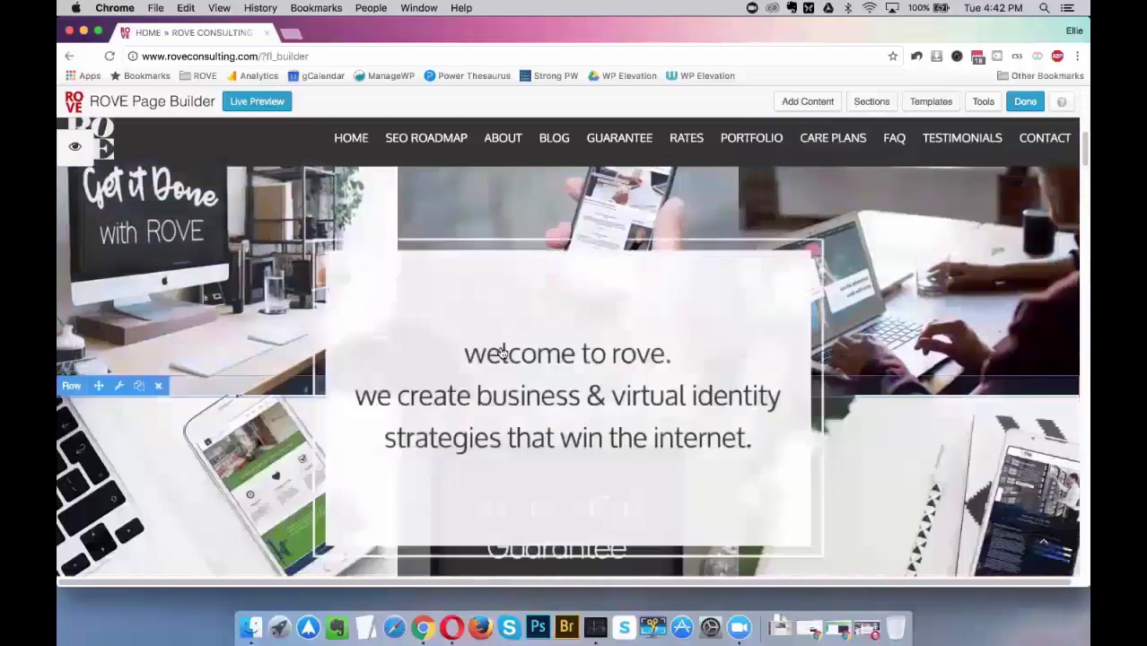
scroll(660, 422, "down", 3)
scroll(665, 412, "up", 2)
scroll(629, 350, "down", 1)
scroll(493, 436, "up", 2)
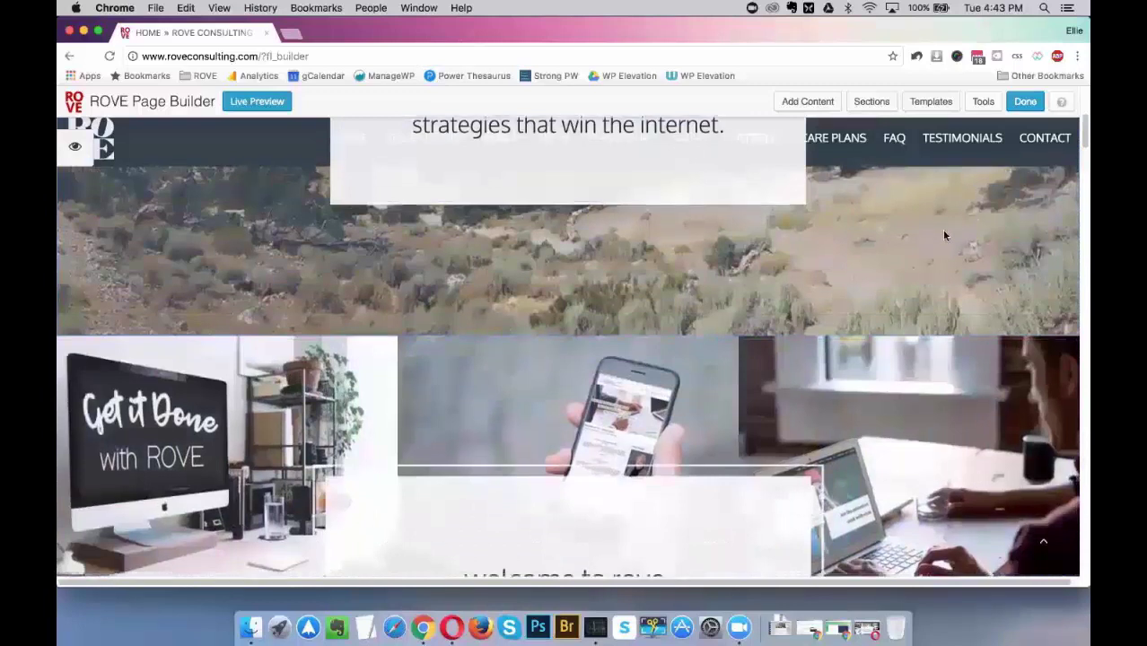
Examine the ROVE definition and "join the adventure." sections, briefly switching to Live Preview and back to editing.
scroll(943, 235, "down", 2)
scroll(944, 235, "down", 5)
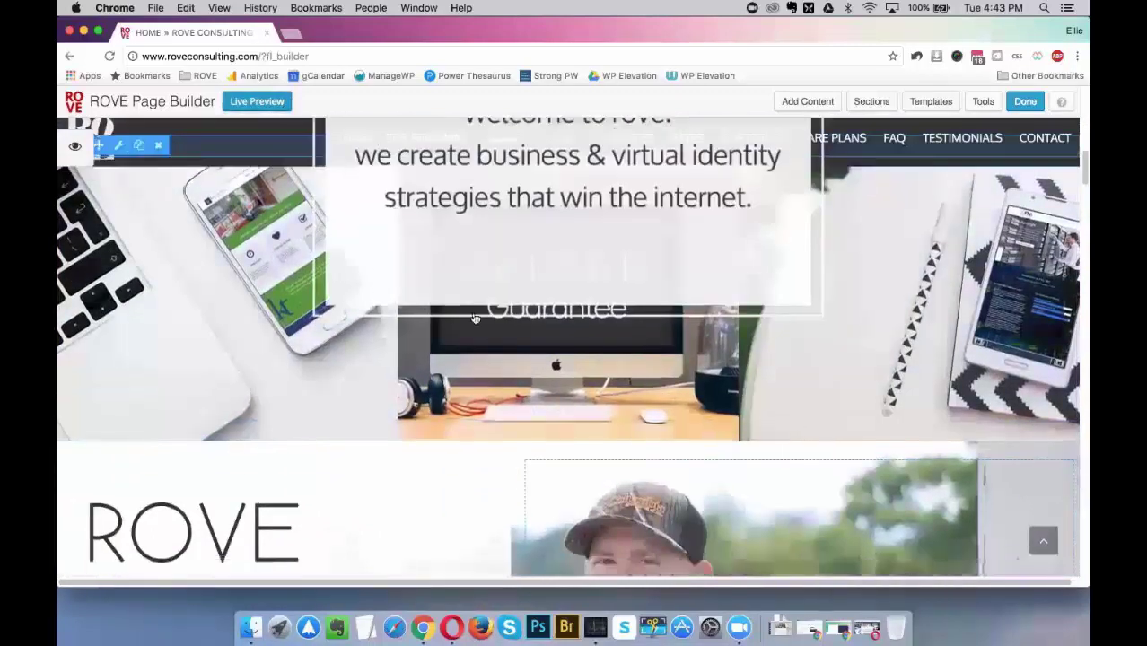
scroll(694, 379, "down", 10)
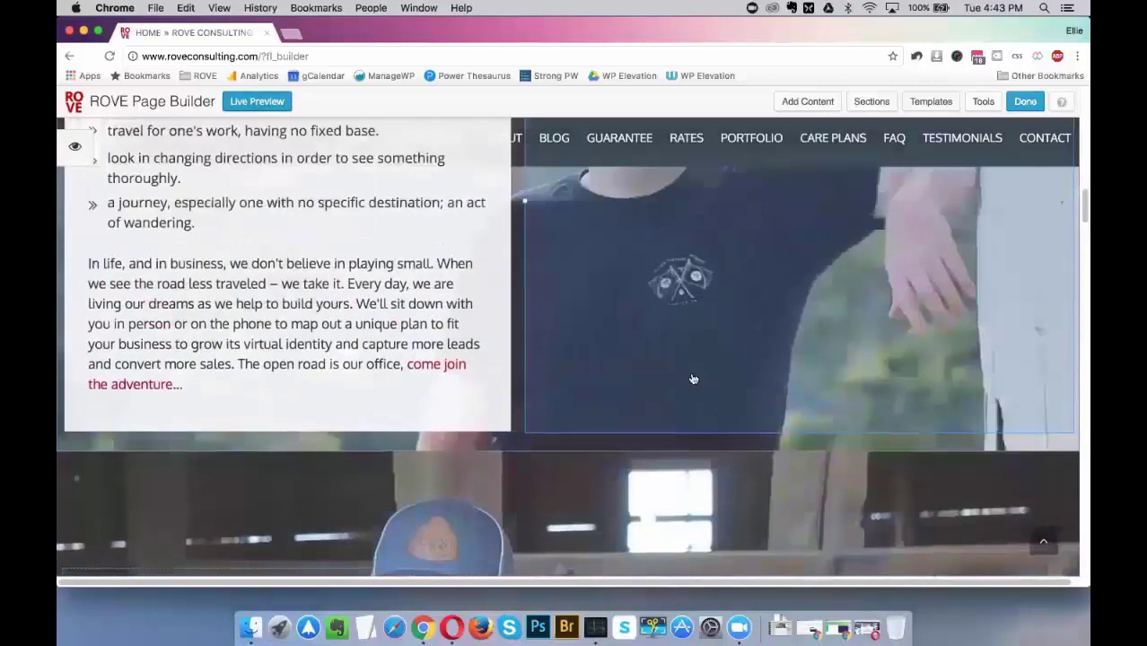
scroll(694, 379, "up", 3)
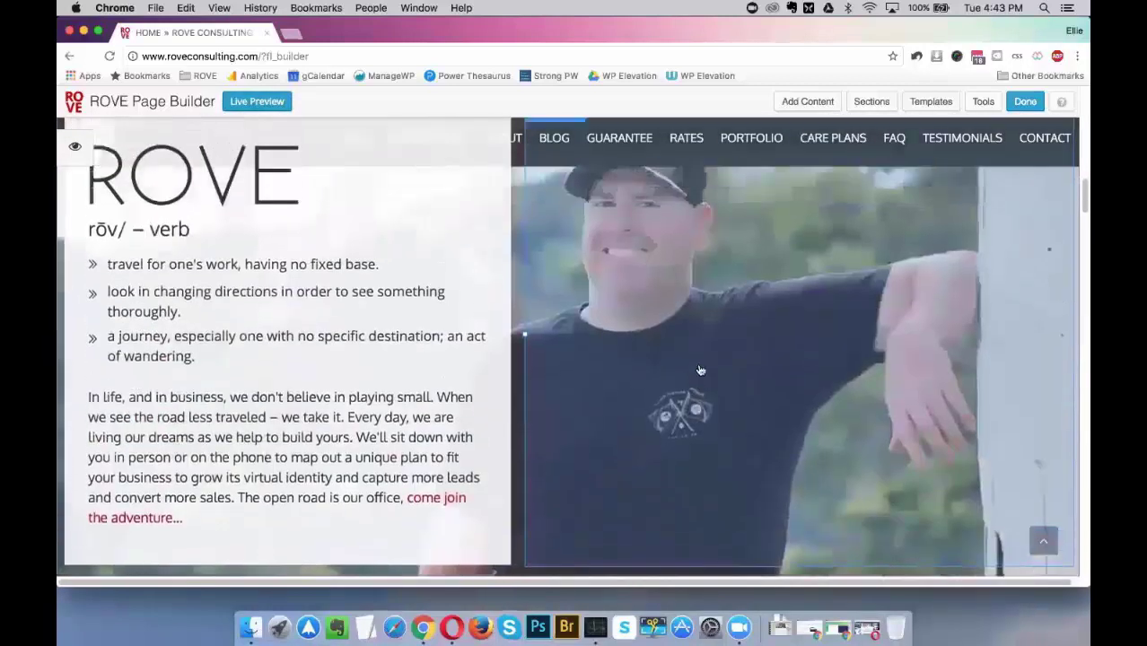
scroll(693, 379, "down", 5)
scroll(684, 362, "down", 6)
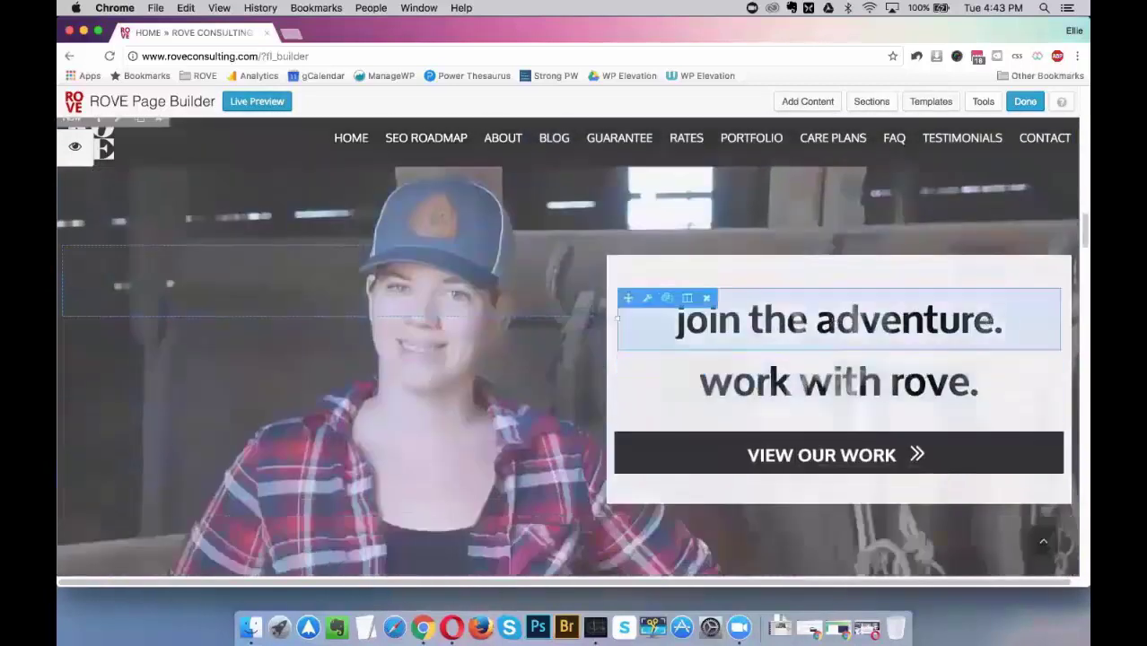
left_click(256, 103)
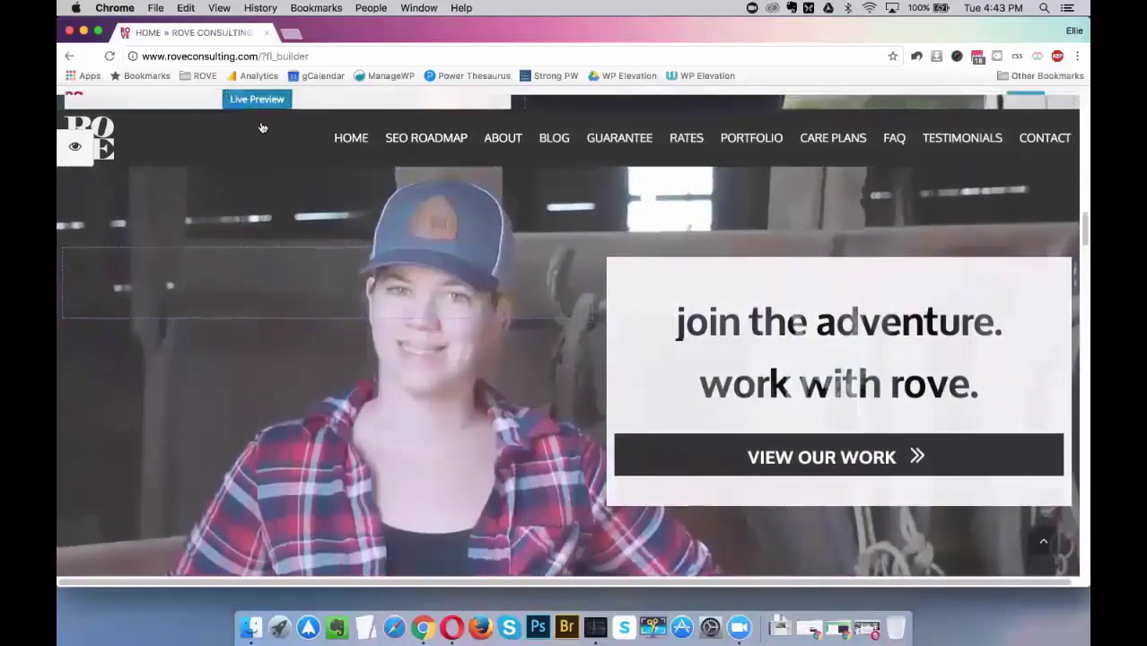
left_click(243, 95)
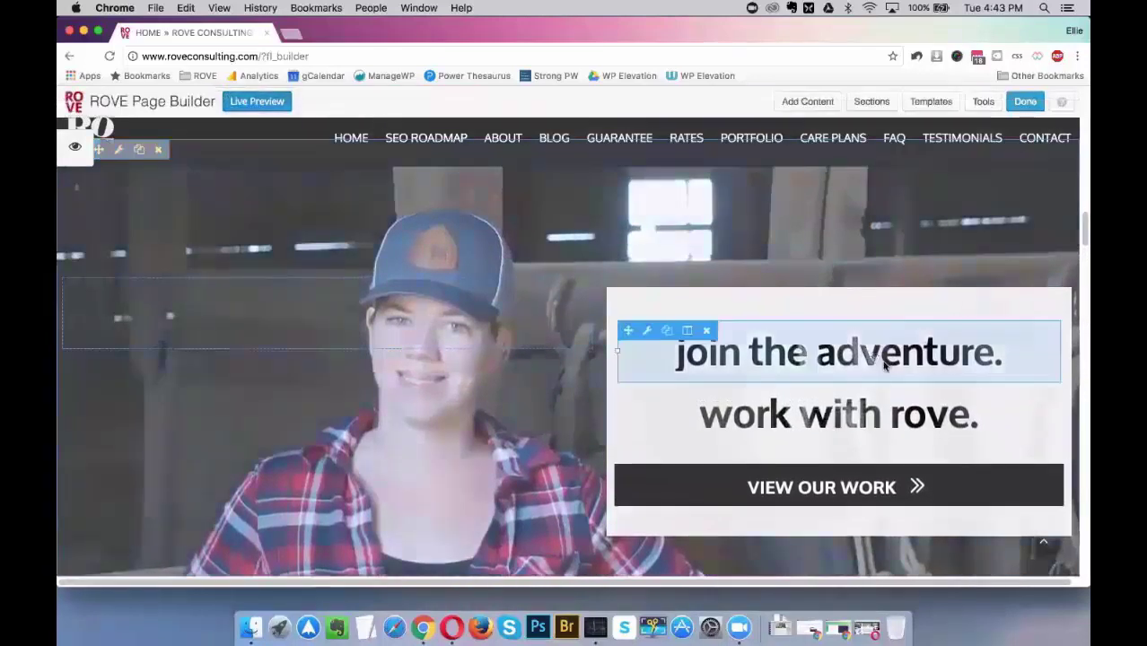
Open the Fancy Heading settings of "join the adventure." and review its image size and heading type options.
left_click(884, 365)
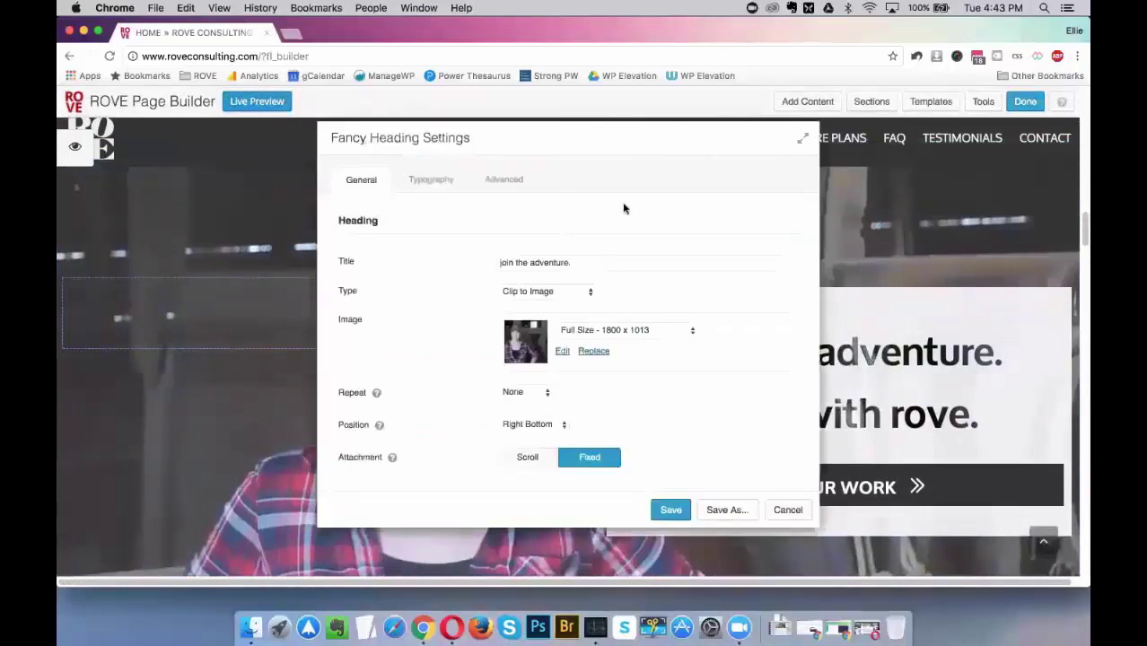
left_click(690, 330)
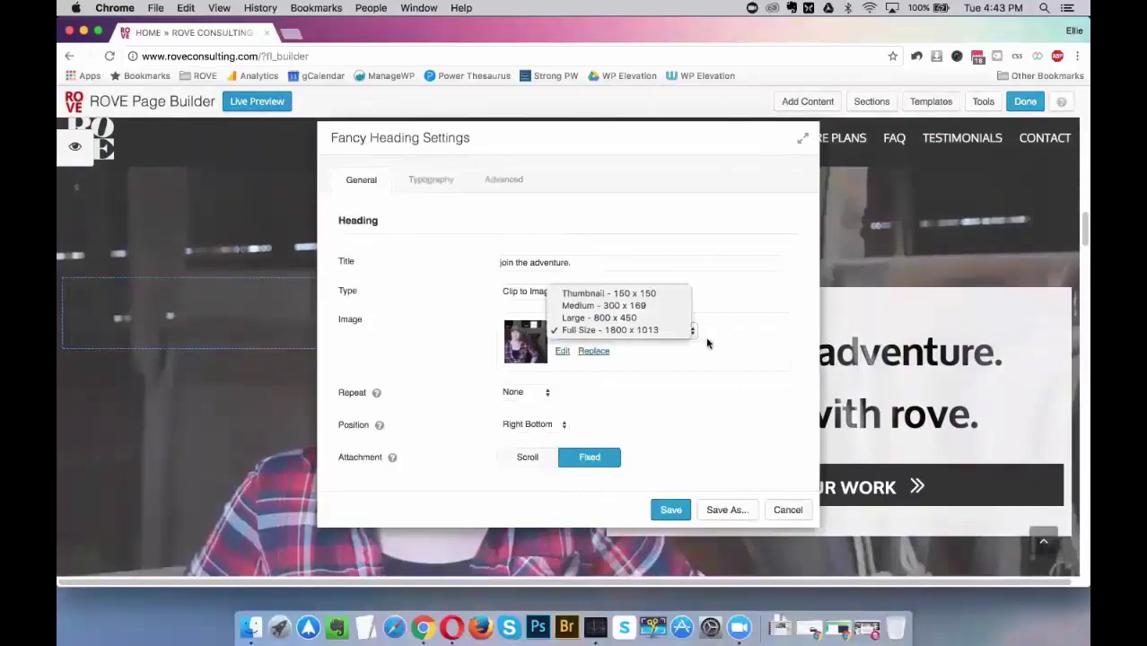
left_click(706, 343)
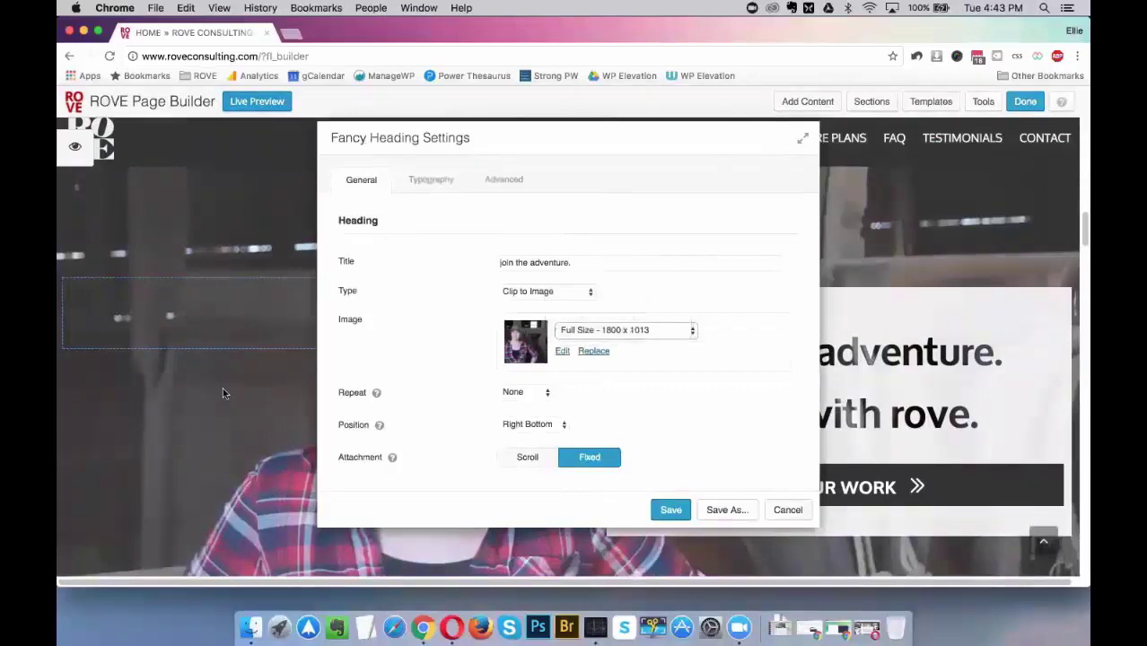
left_click(557, 296)
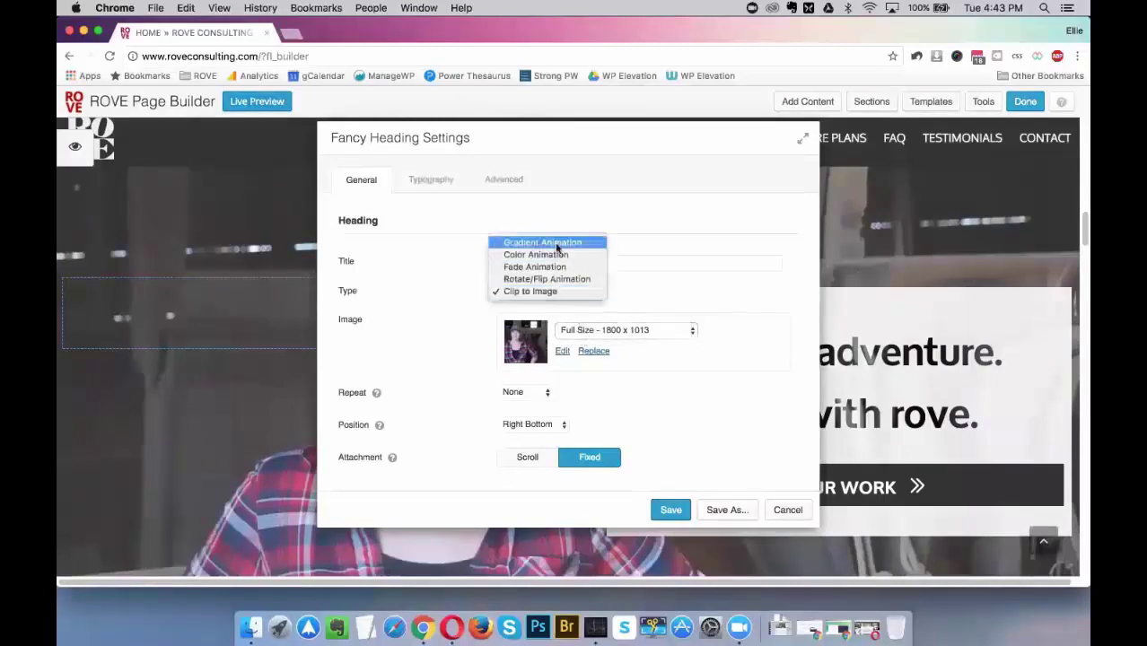
left_click(665, 304)
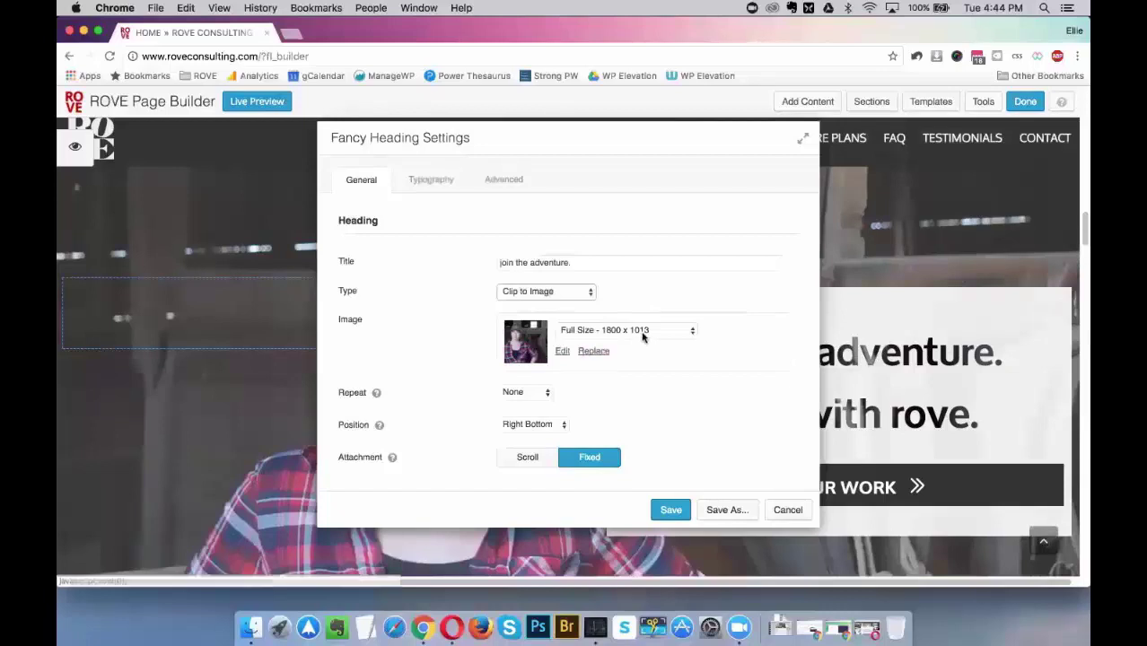
Move the Fancy Heading settings window aside, compare the image-clipped heading with its settings, and close the window without saving.
left_click_drag(607, 140, 321, 154)
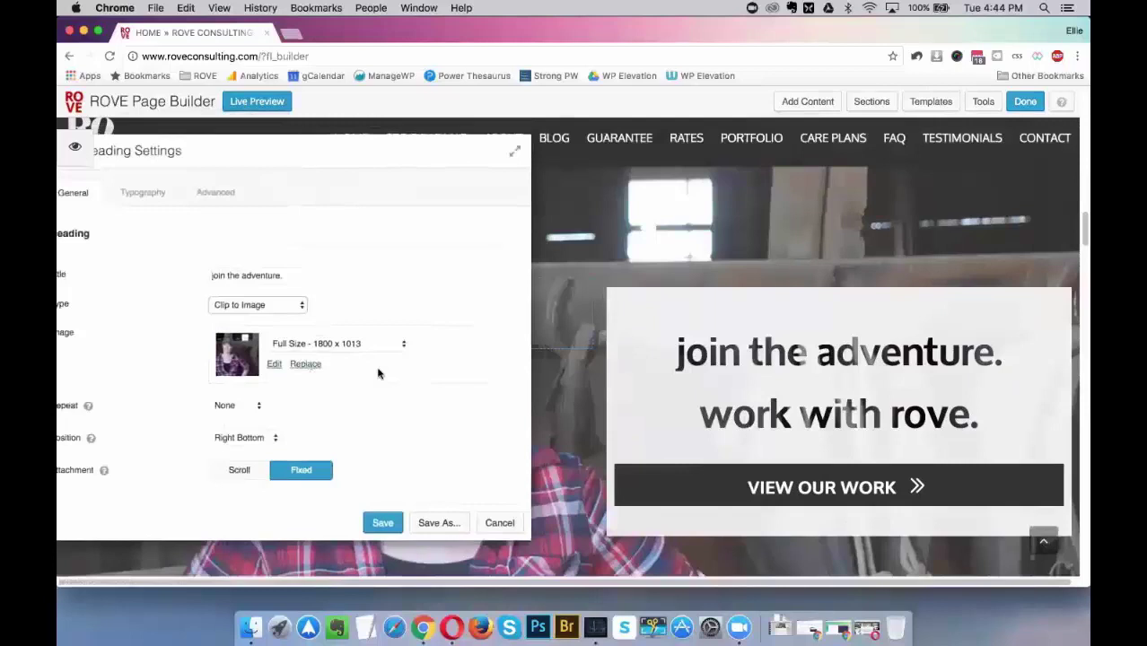
scroll(718, 427, "down", 2)
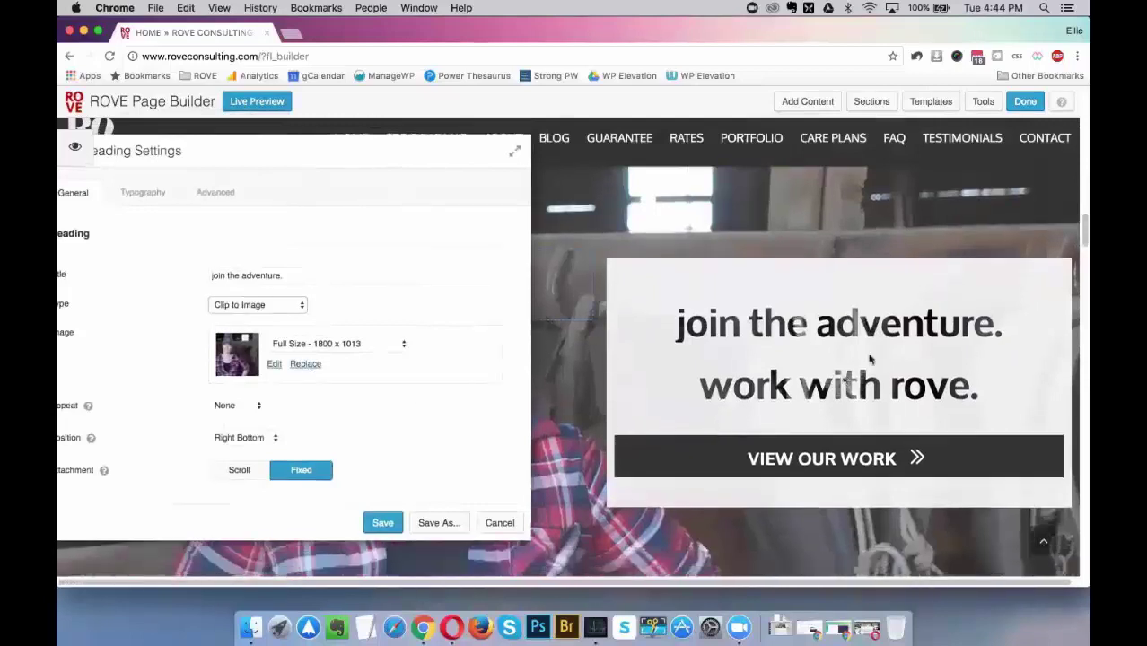
scroll(870, 359, "up", 3)
scroll(870, 360, "down", 3)
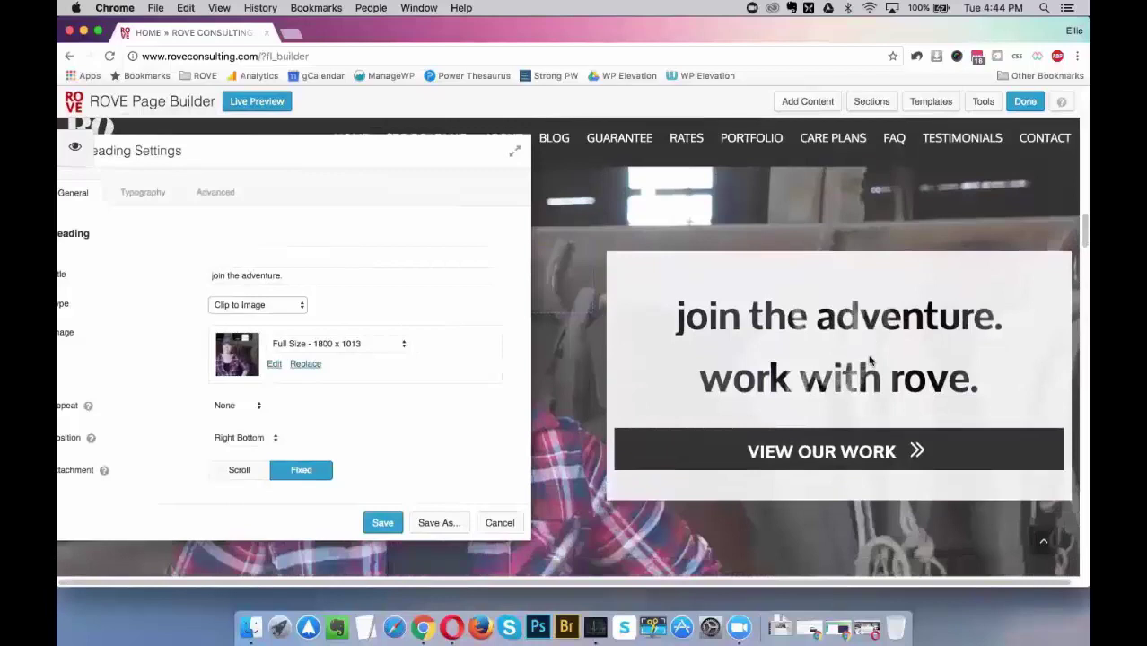
left_click_drag(252, 163, 372, 162)
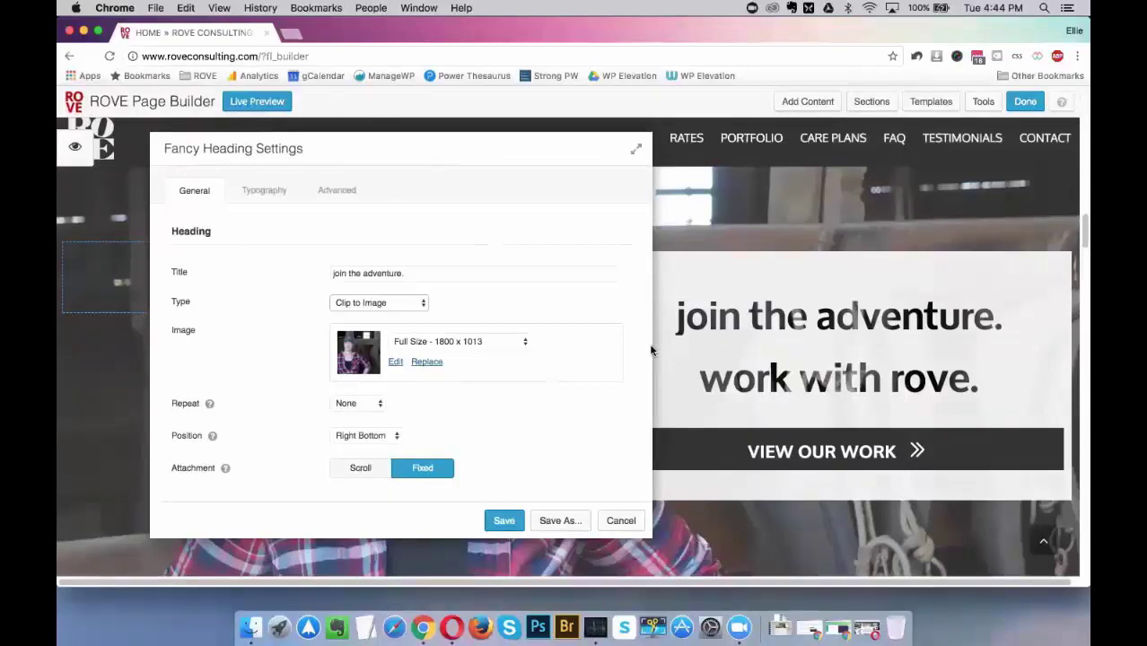
left_click(621, 521)
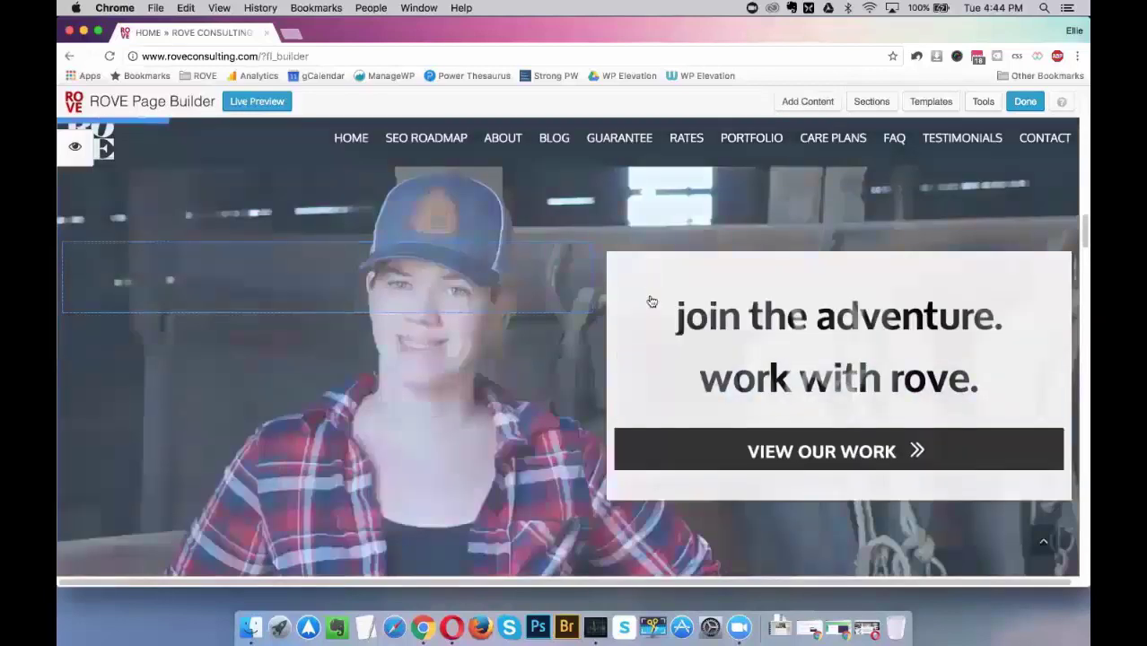
Examine the ROVE definition section and the image-clipped "join the adventure. work with rove." text over its background photo.
scroll(622, 300, "up", 2)
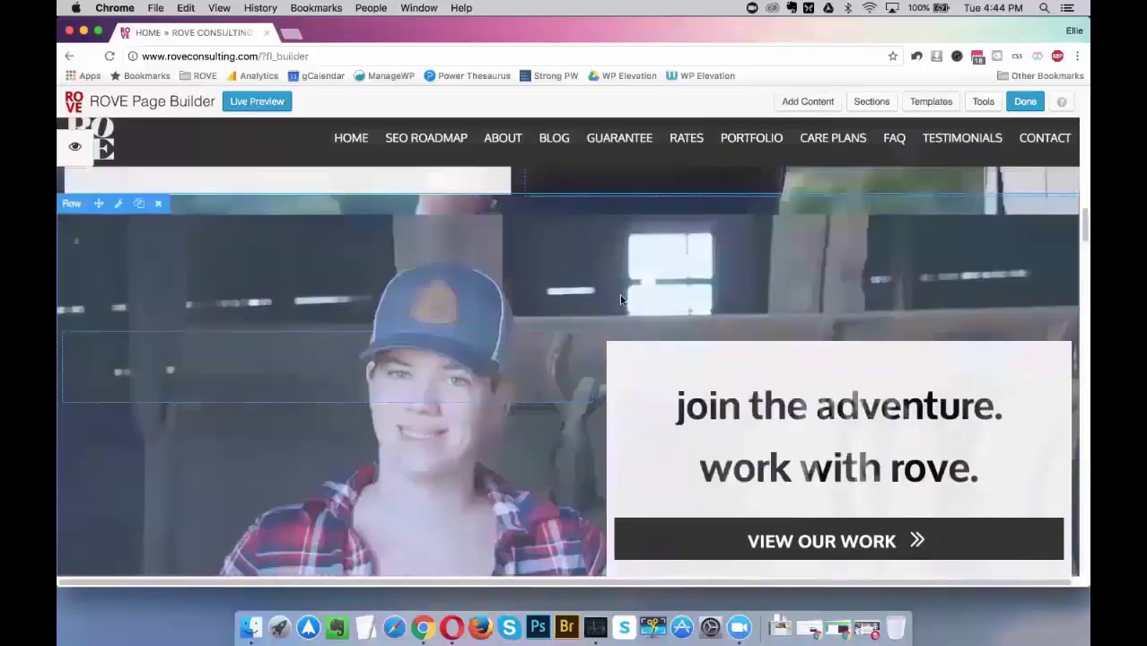
scroll(622, 300, "down", 5)
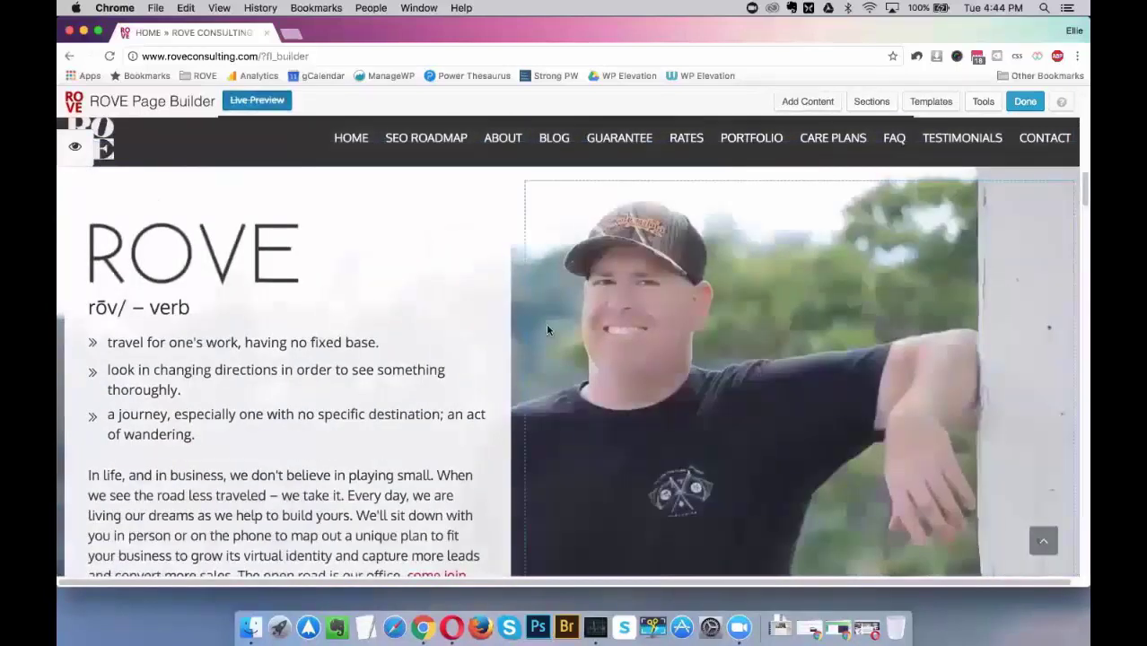
scroll(637, 371, "down", 1)
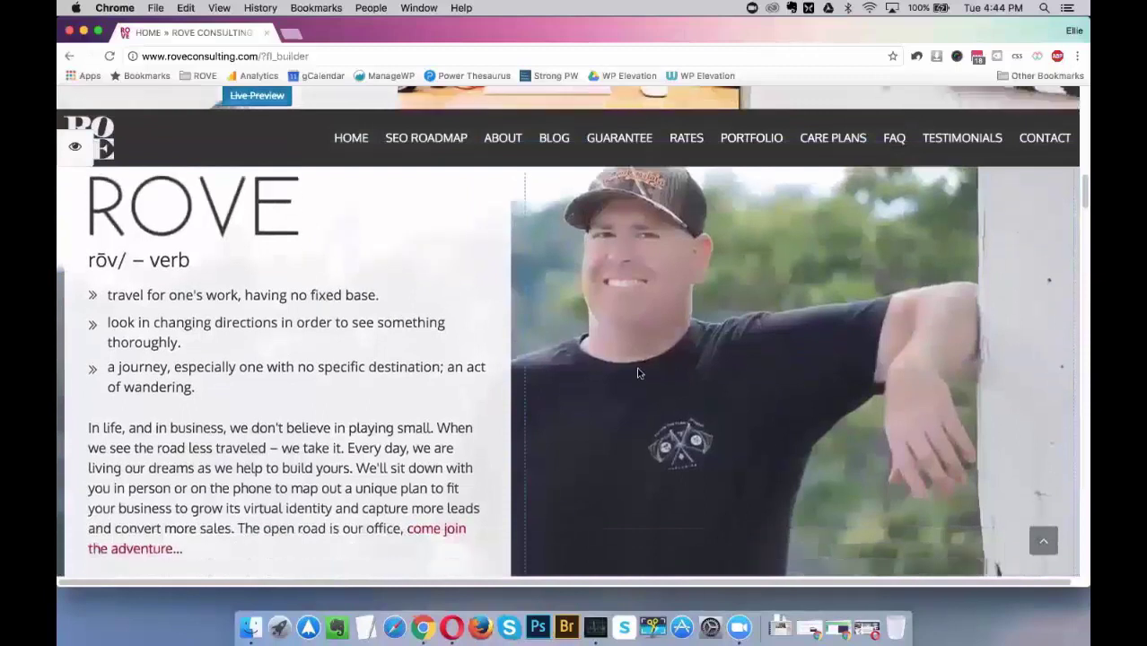
scroll(620, 339, "down", 8)
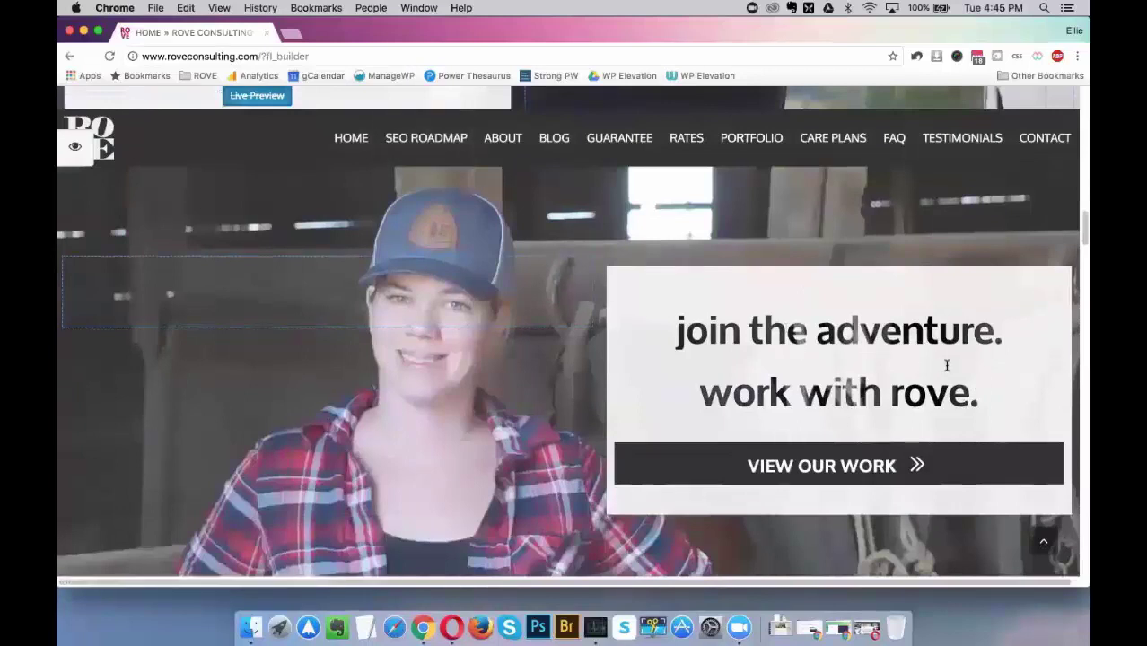
scroll(945, 364, "down", 1)
scroll(943, 357, "up", 3)
scroll(944, 358, "down", 3)
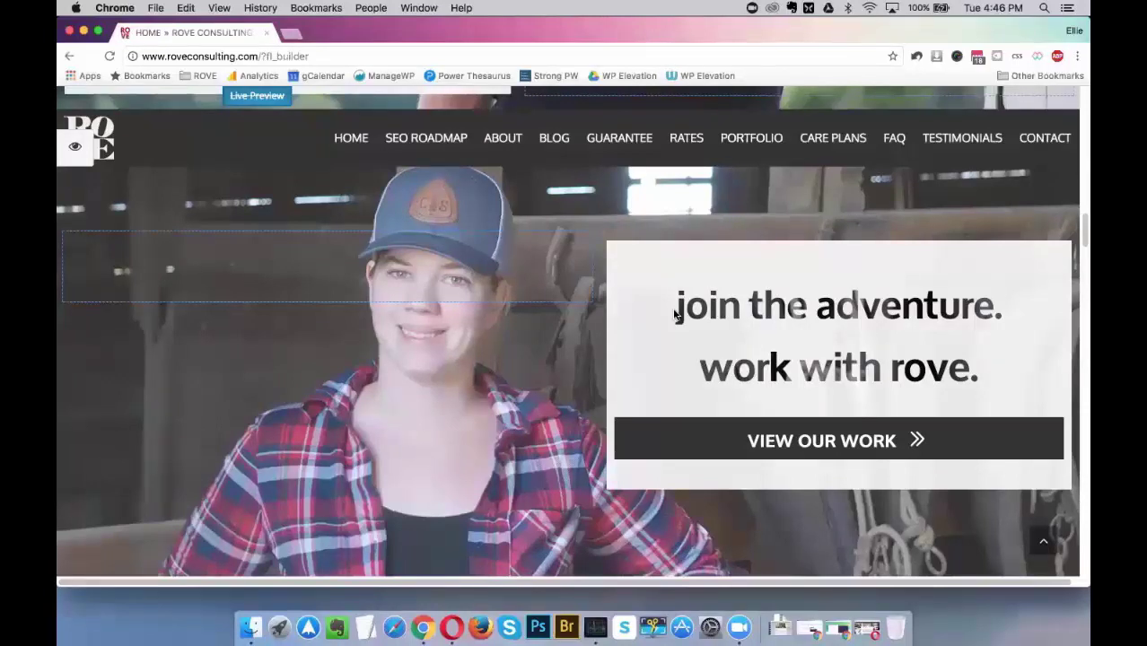
Highlight part of the "join the adventure." heading, clear the selection, and view the background photo row beneath it.
left_click_drag(676, 314, 855, 317)
left_click(600, 285)
scroll(600, 285, "down", 5)
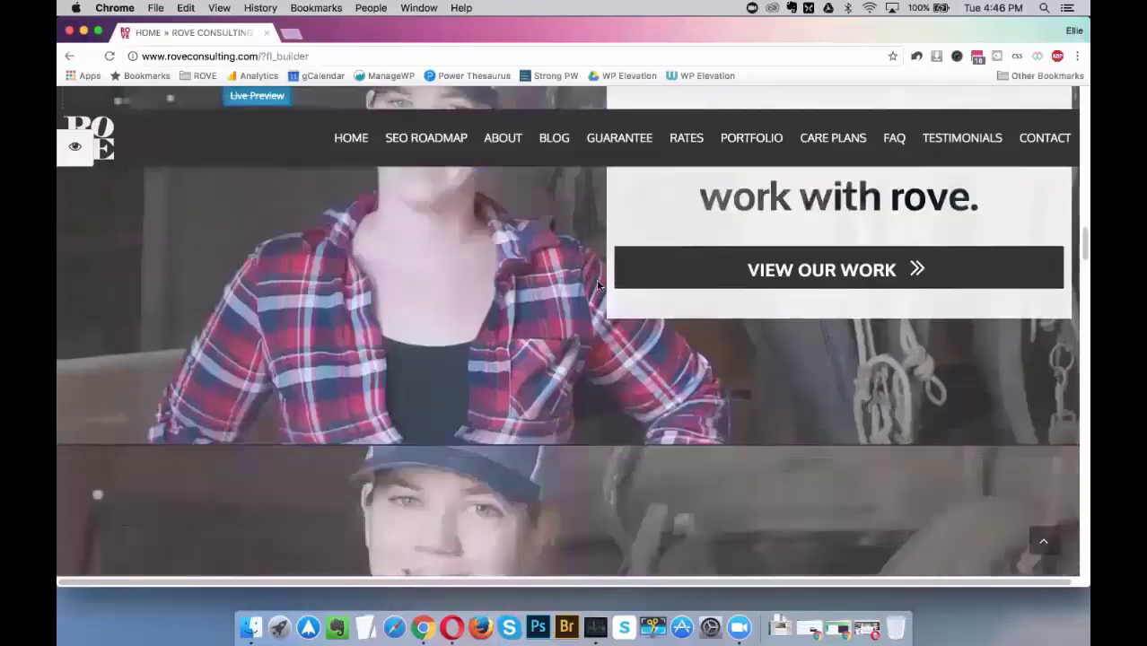
scroll(592, 284, "down", 4)
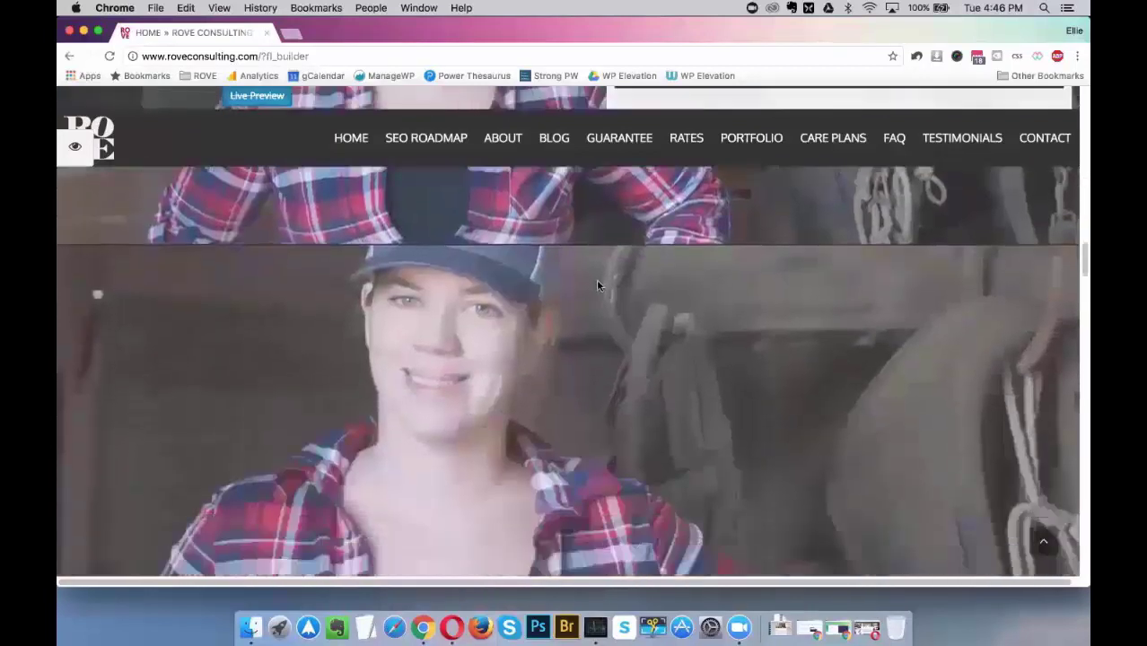
Examine the full-width background photo rows between the "join the adventure." panel and the ROVE definition section.
scroll(581, 367, "down", 3)
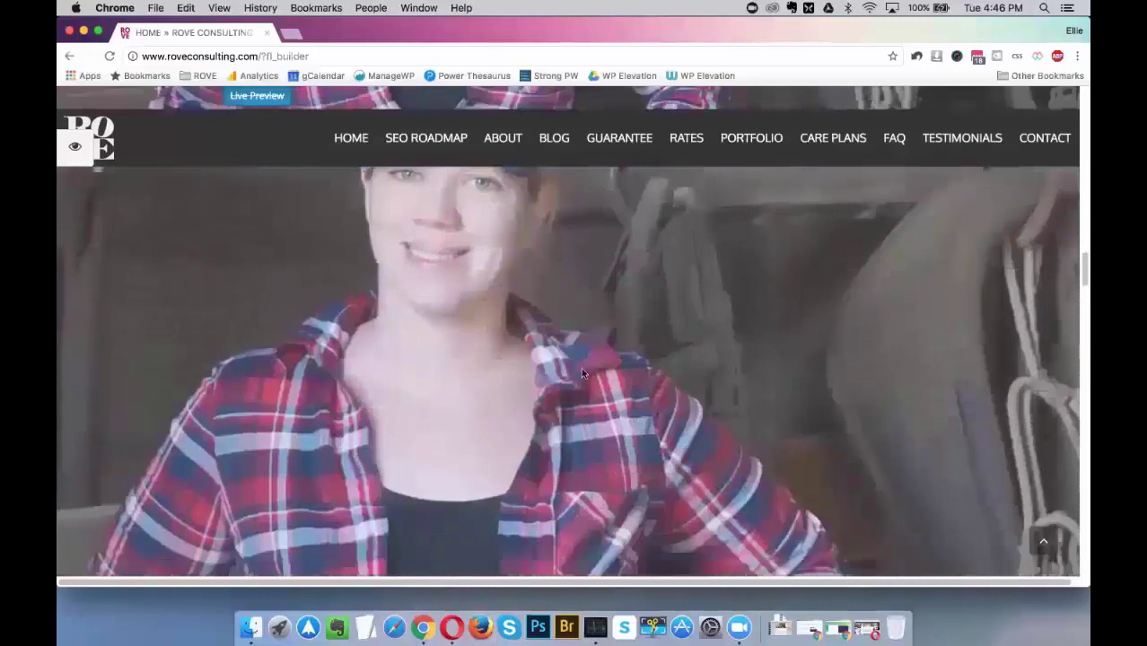
scroll(581, 367, "down", 3)
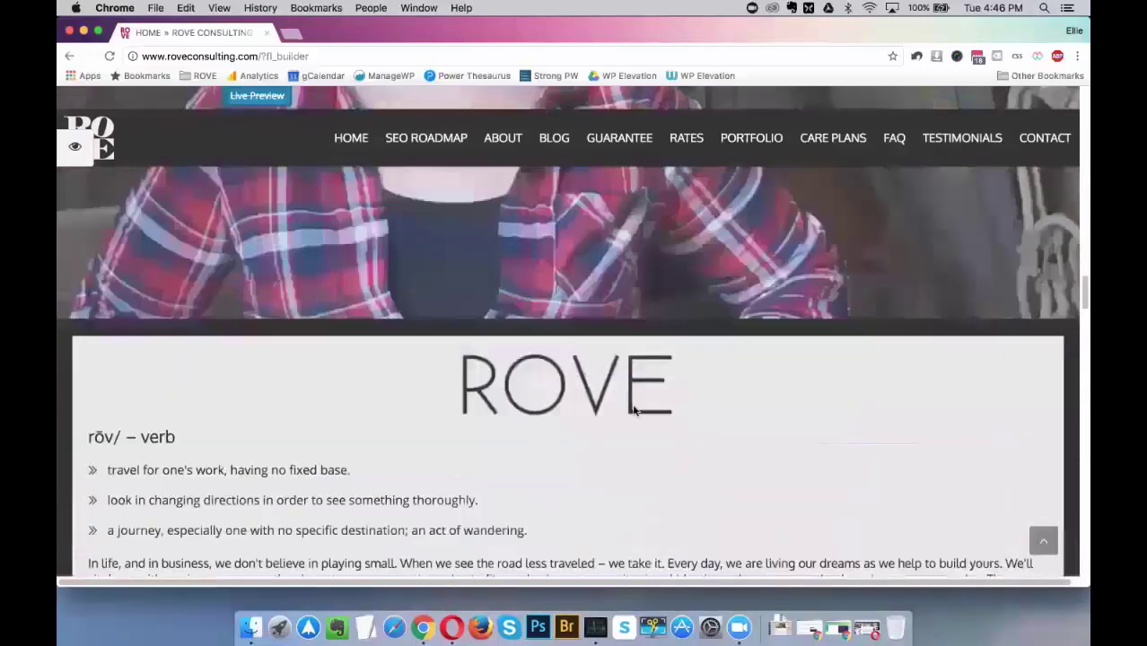
scroll(601, 378, "up", 3)
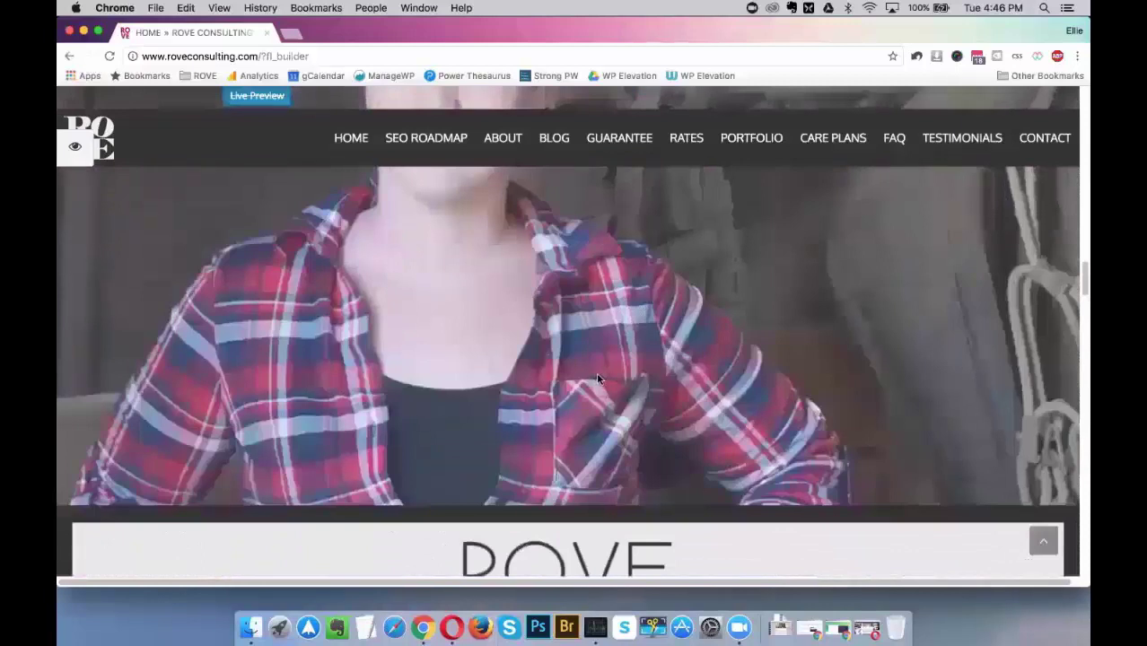
scroll(596, 372, "up", 5)
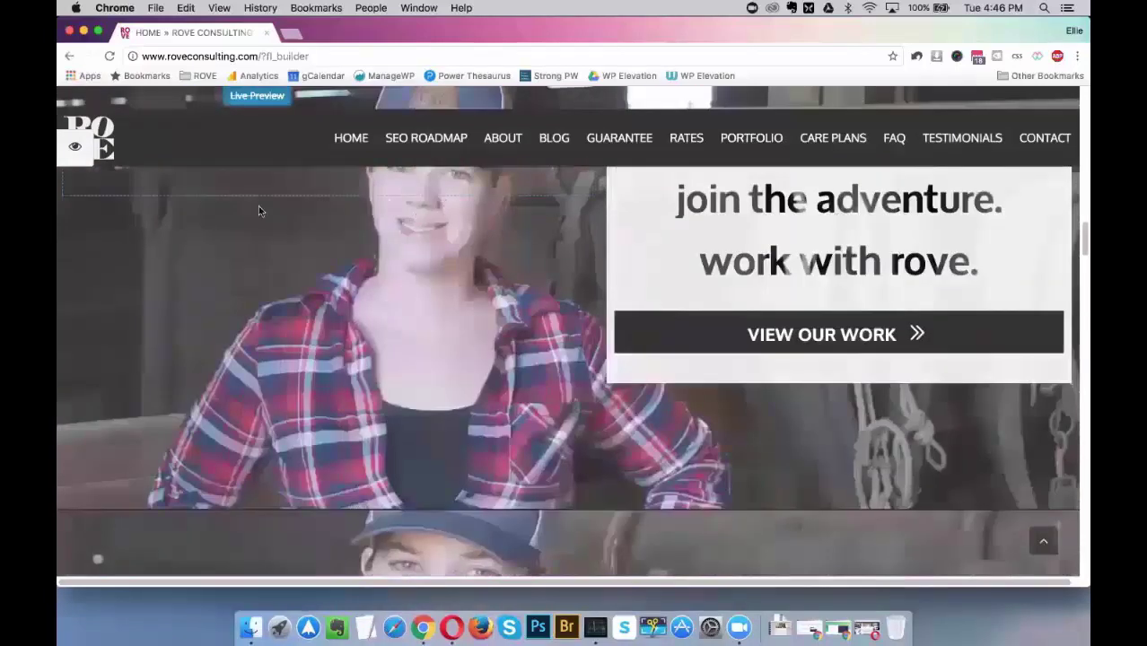
scroll(717, 360, "down", 3)
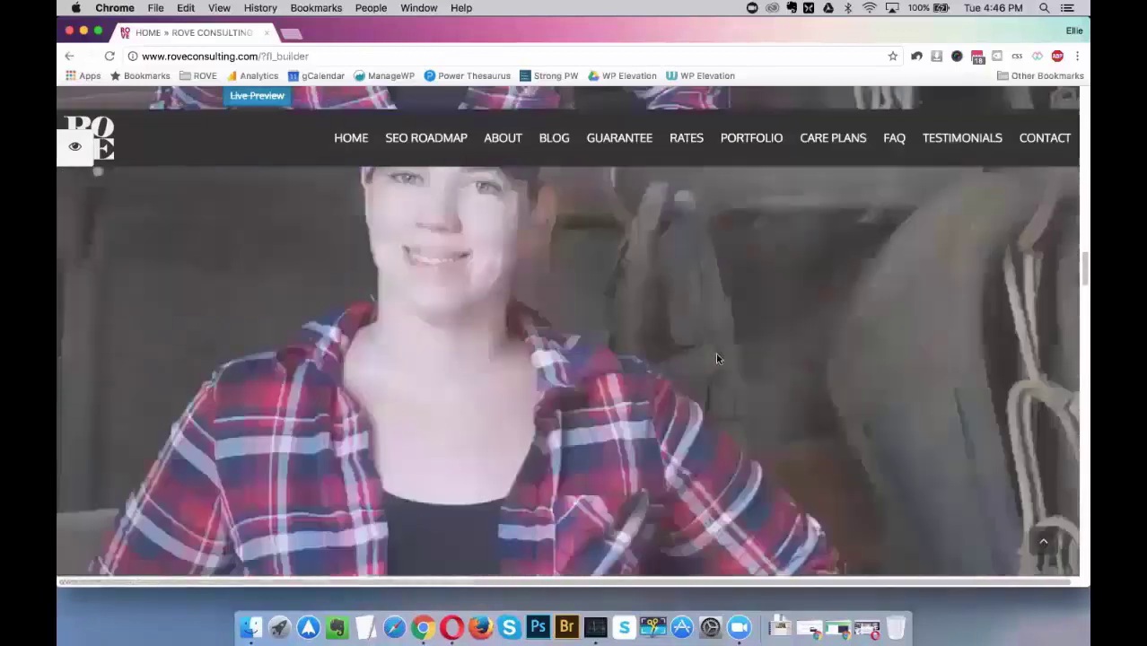
scroll(717, 360, "down", 5)
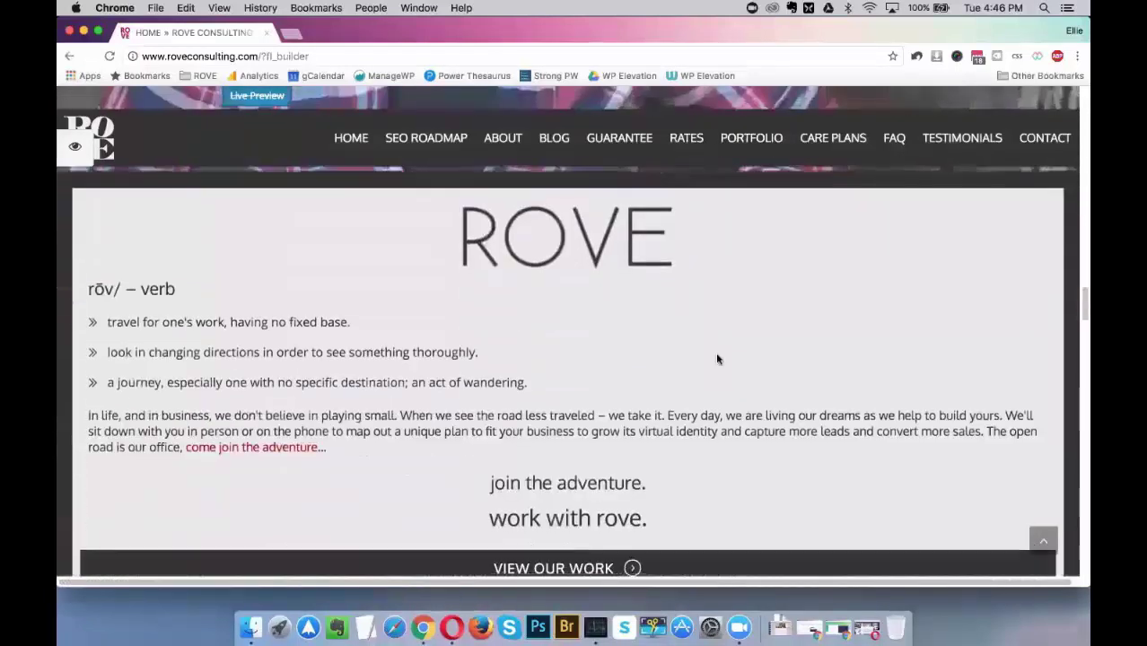
Examine the "JOIN THE ADVENTURE" newsletter sign-up row and the testimonials section further down the home page.
scroll(718, 360, "down", 5)
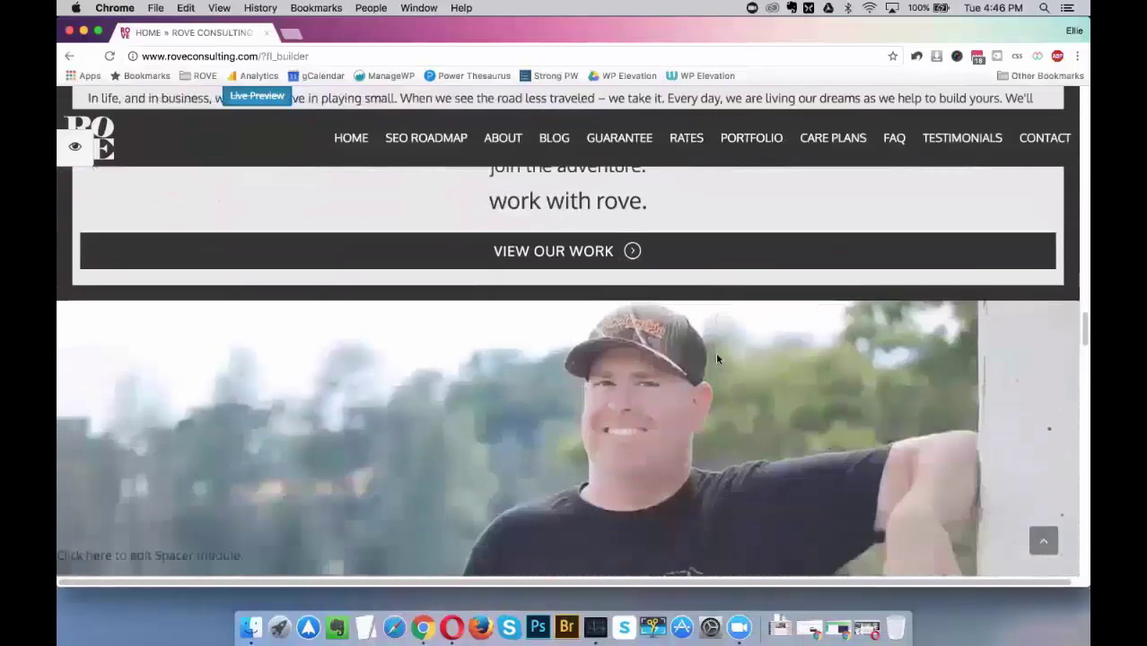
scroll(718, 360, "down", 10)
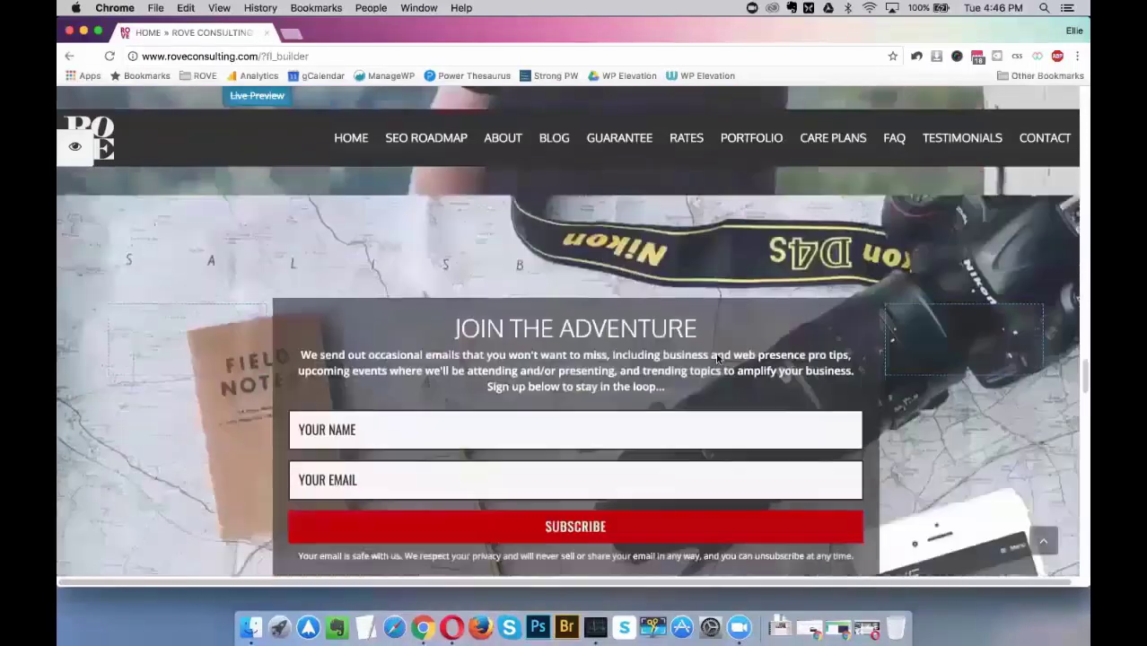
scroll(717, 360, "down", 1)
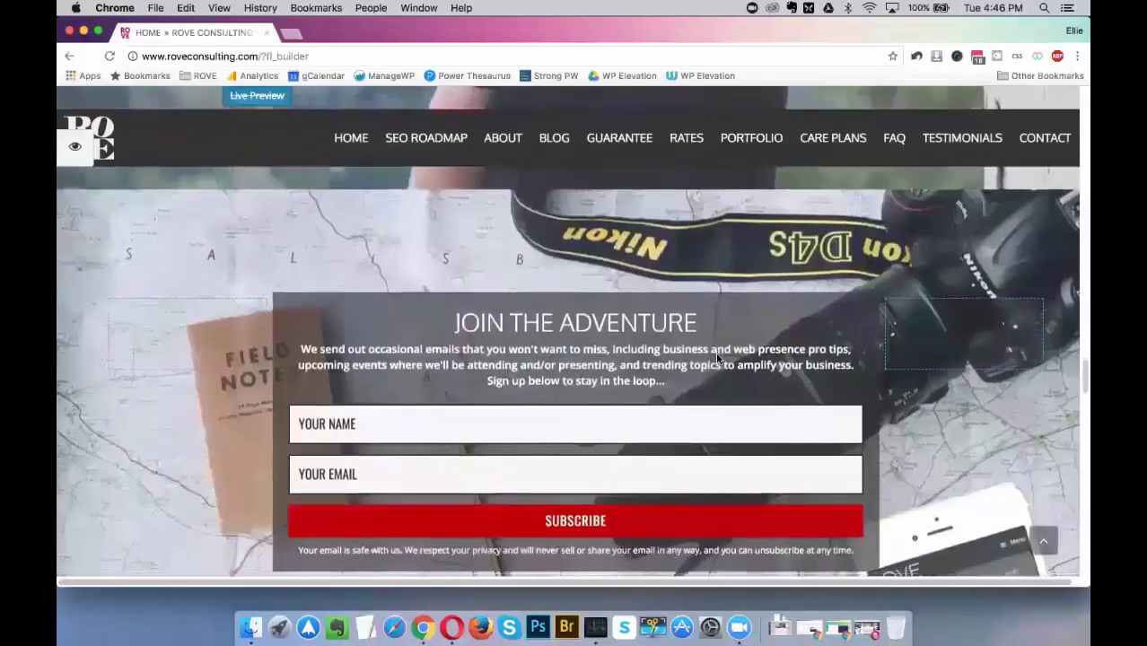
scroll(718, 360, "down", 10)
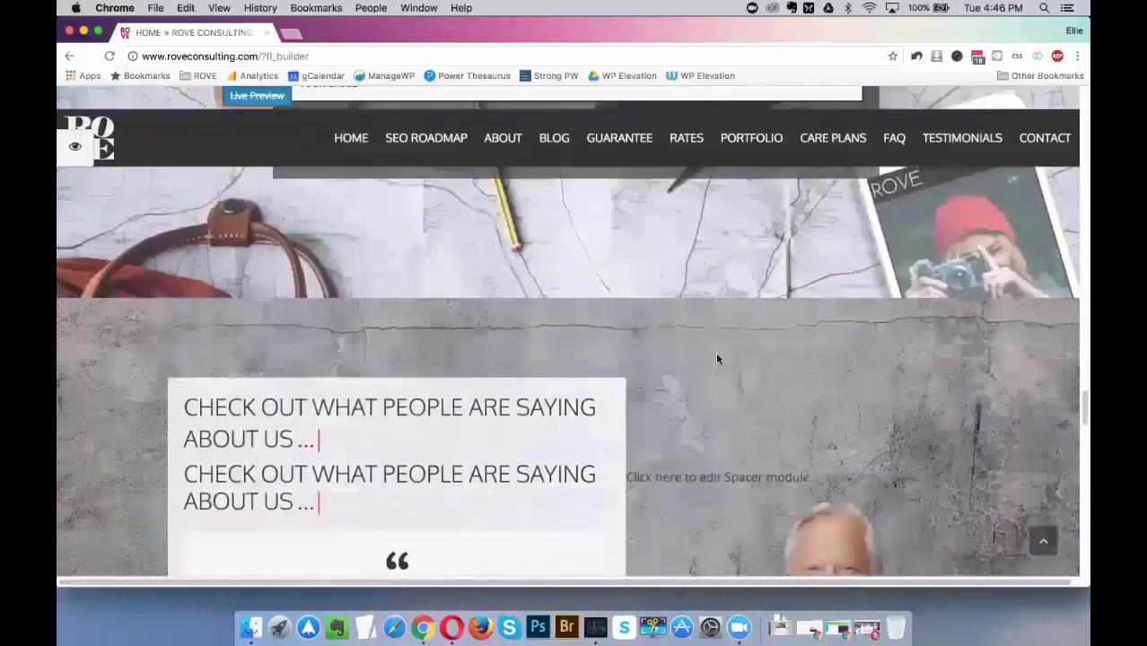
scroll(717, 360, "down", 3)
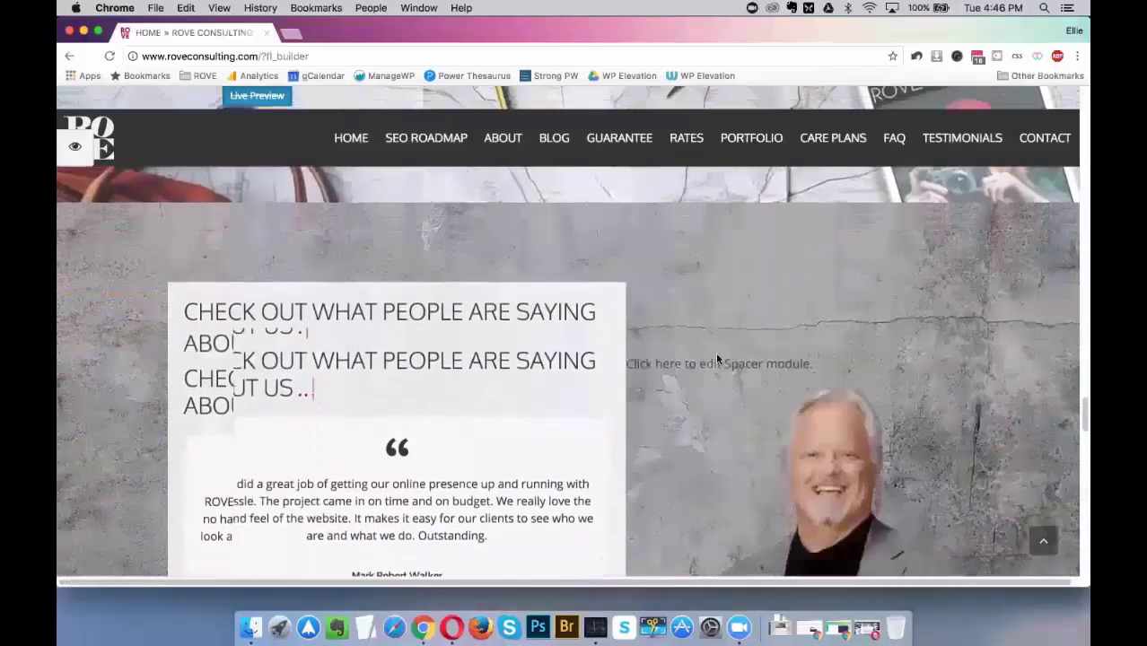
scroll(716, 360, "down", 3)
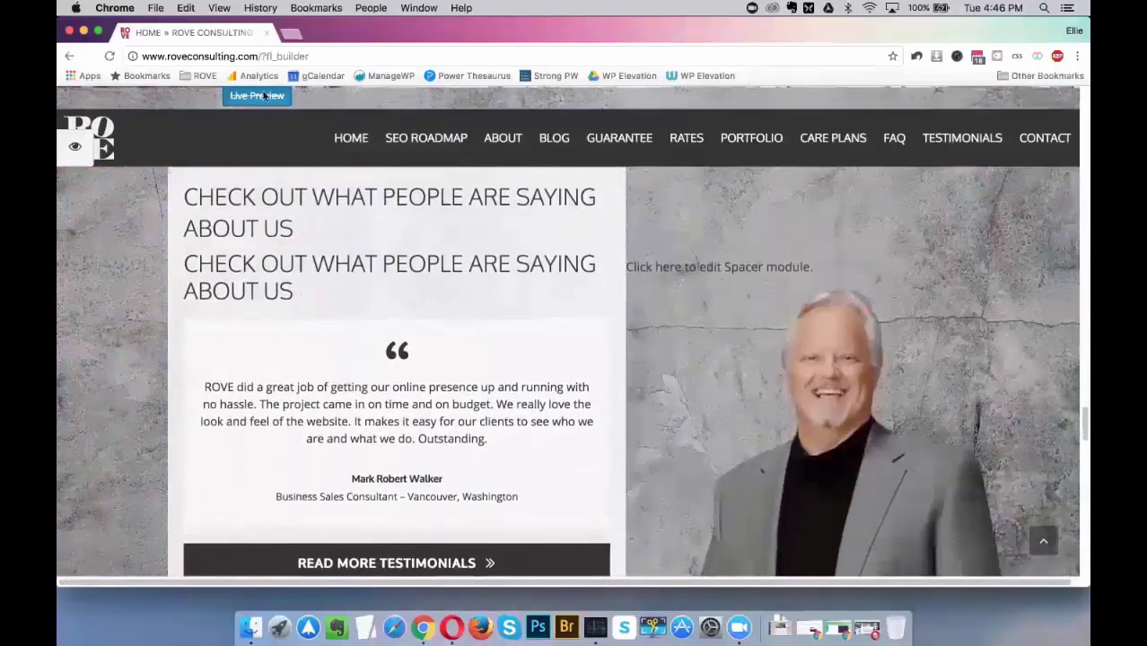
Open the second "CHECK OUT WHAT PEOPLE ARE SAYING ABOUT US" heading's Fancy Text settings, review its responsive display option, and close without saving.
left_click(258, 96)
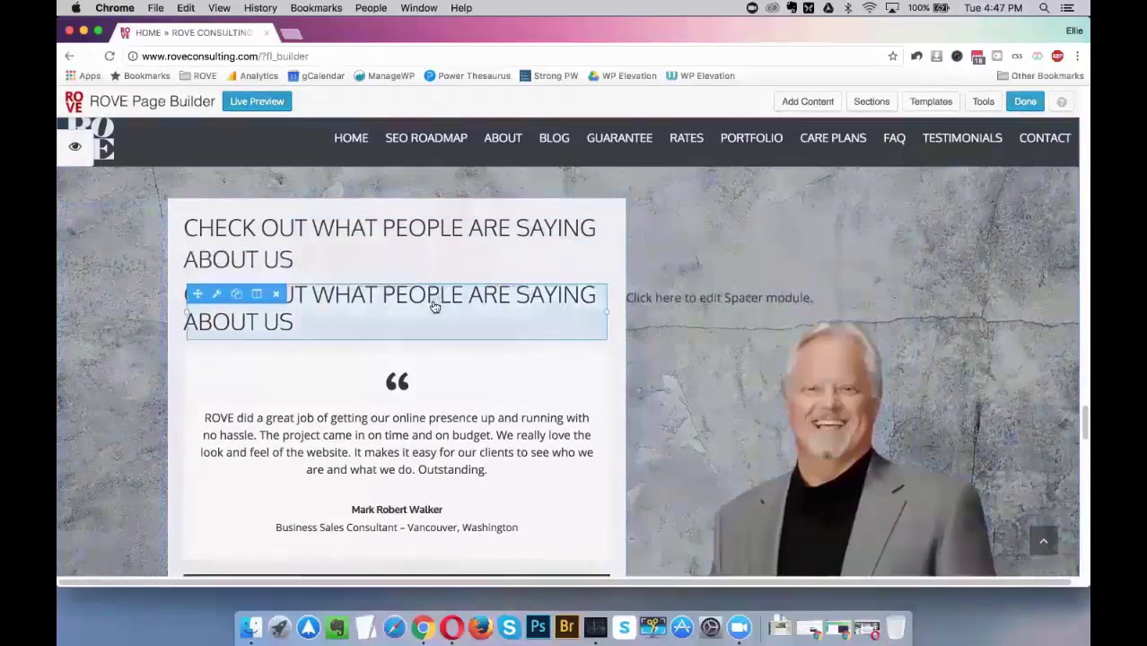
left_click(555, 298)
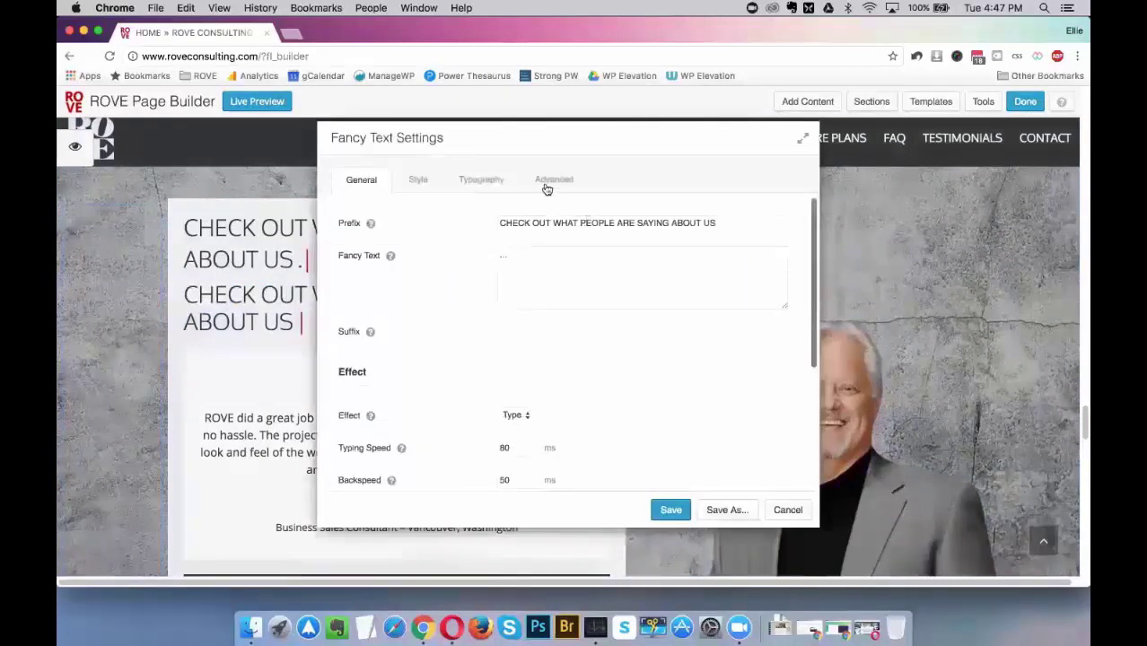
left_click(548, 182)
scroll(718, 323, "down", 2)
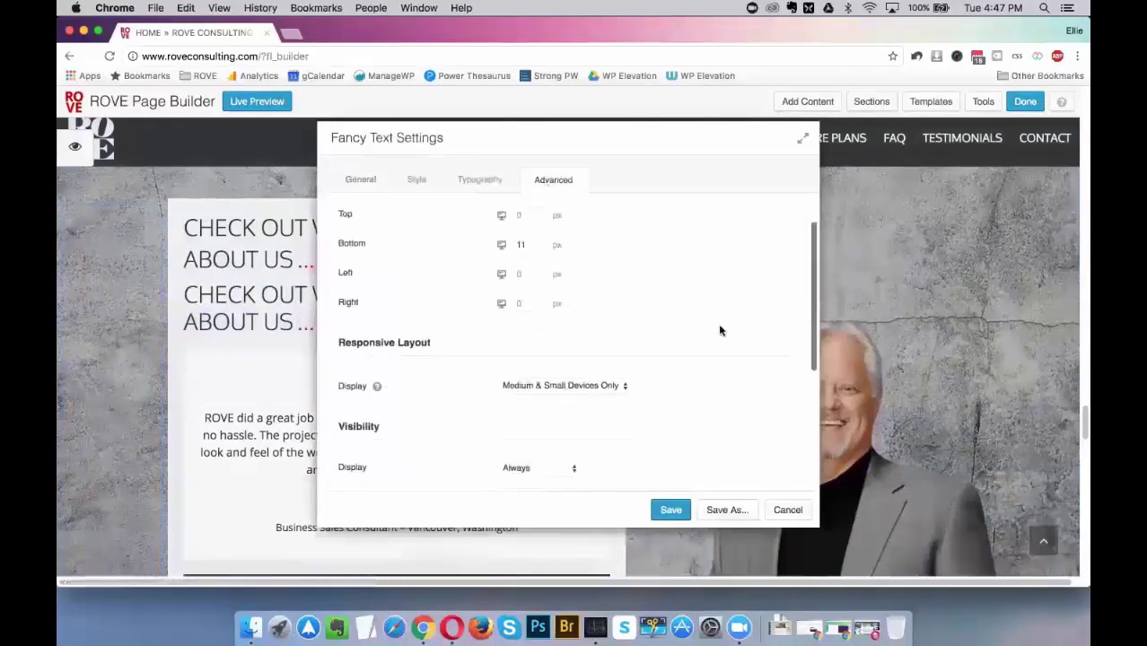
left_click(786, 508)
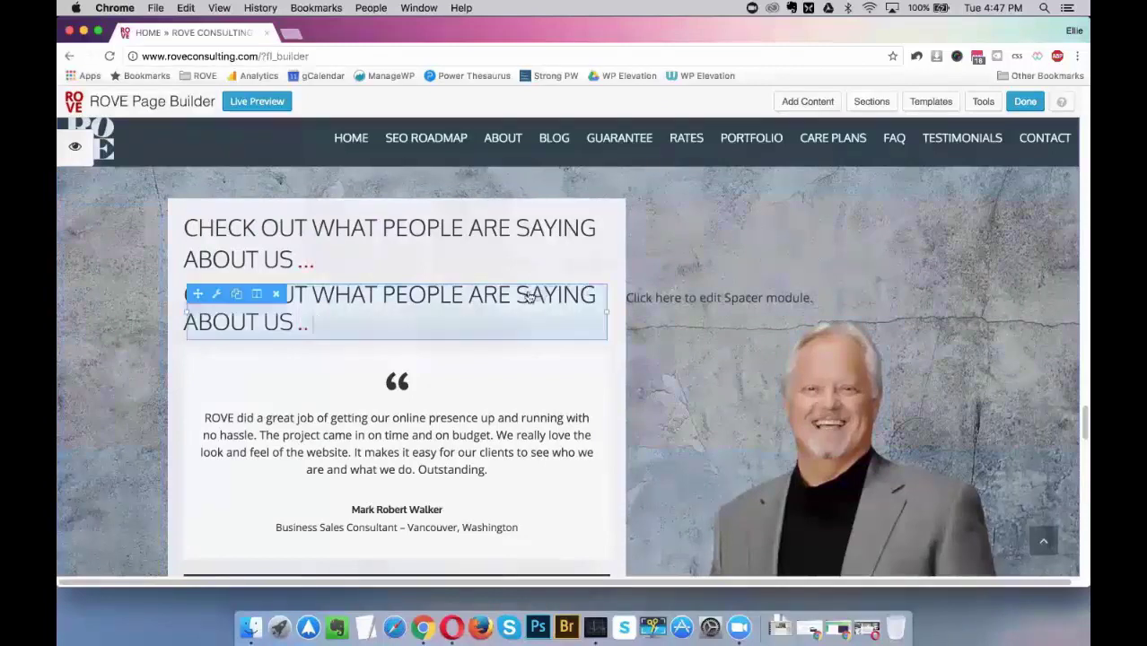
Reopen the Fancy Text settings of the testimonials heading, review the available effect choices, and close without saving.
left_click(823, 269)
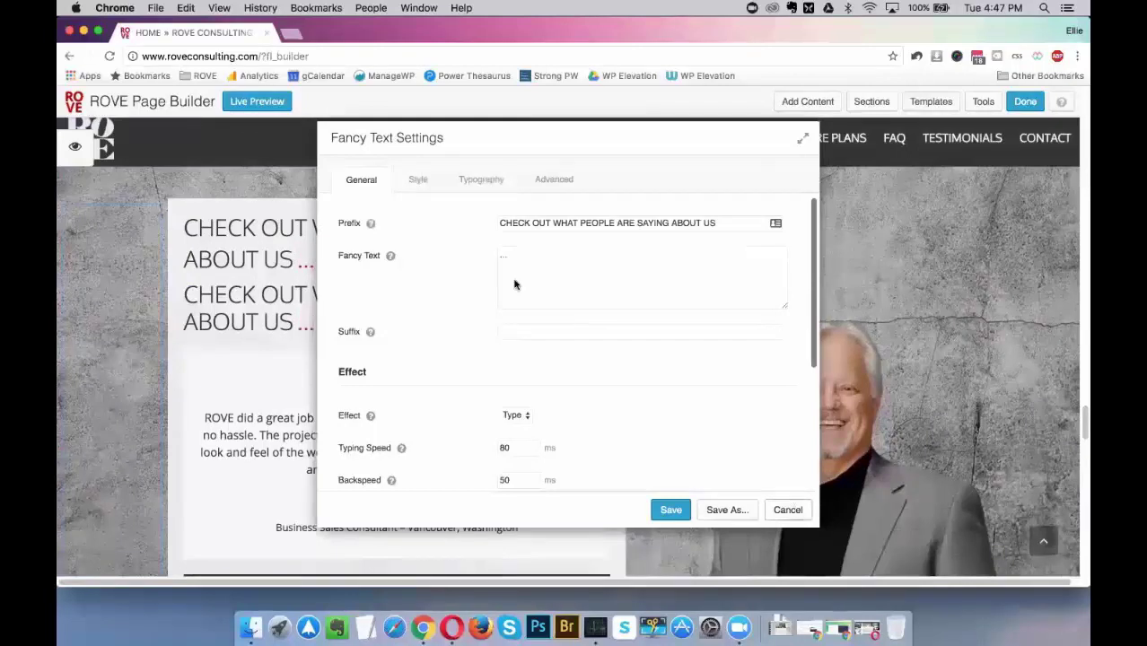
left_click(529, 416)
left_click(615, 411)
left_click(787, 509)
Examine the contact form row and the testimonials section's duplicate headings, quote, spacer and client photo modules.
scroll(752, 410, "down", 10)
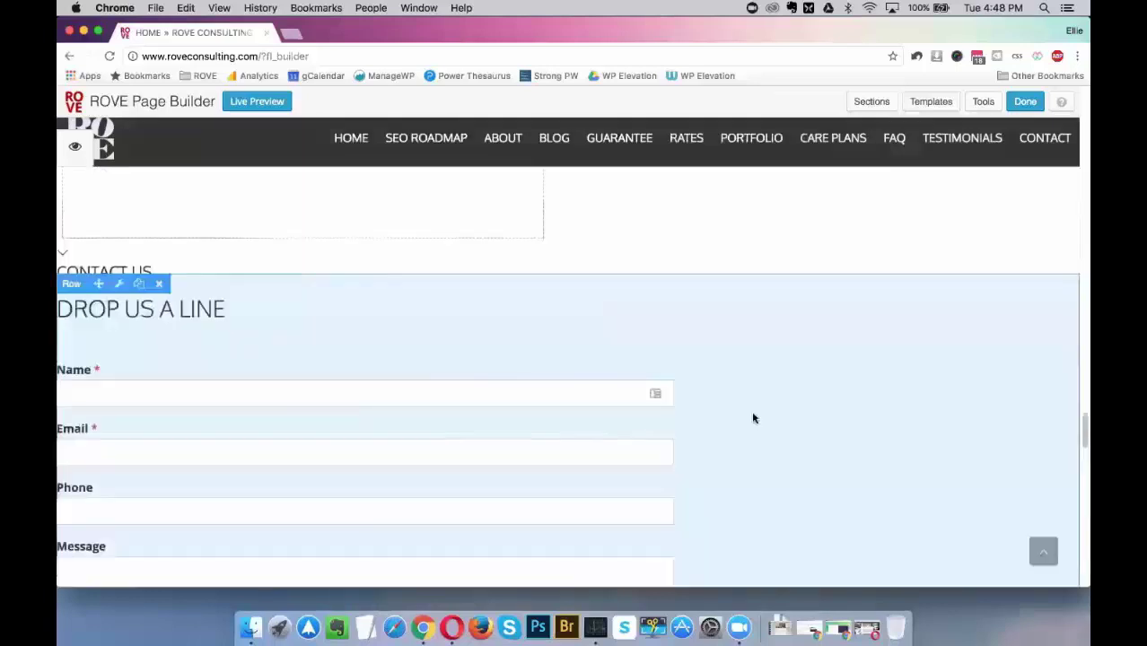
scroll(754, 418, "up", 10)
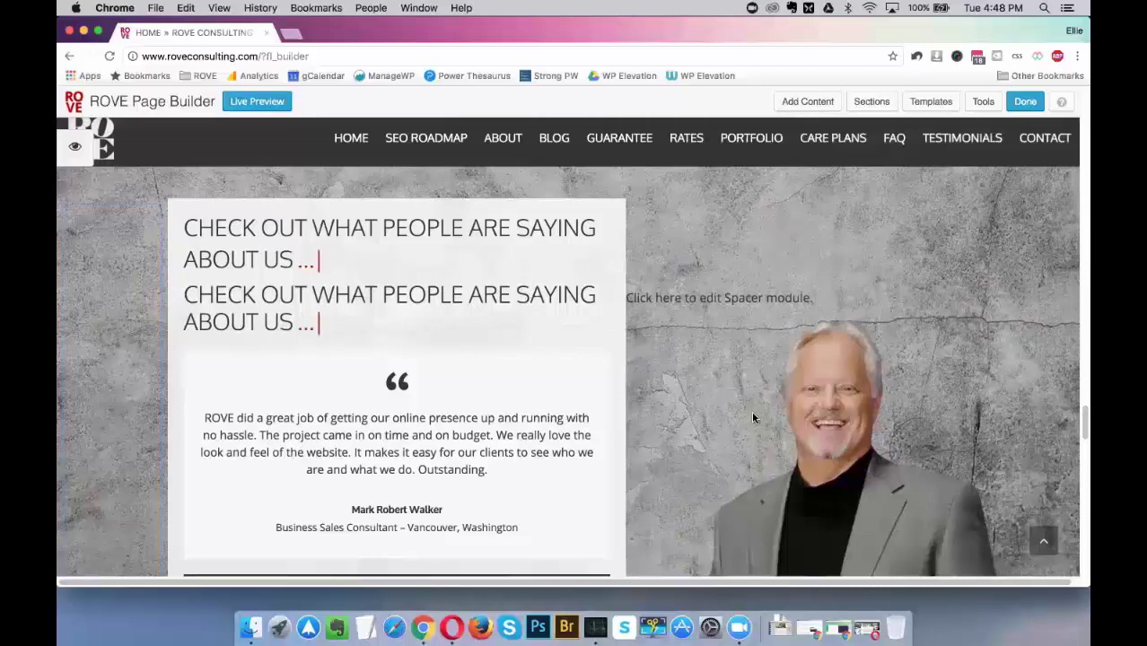
mouse_move(547, 484)
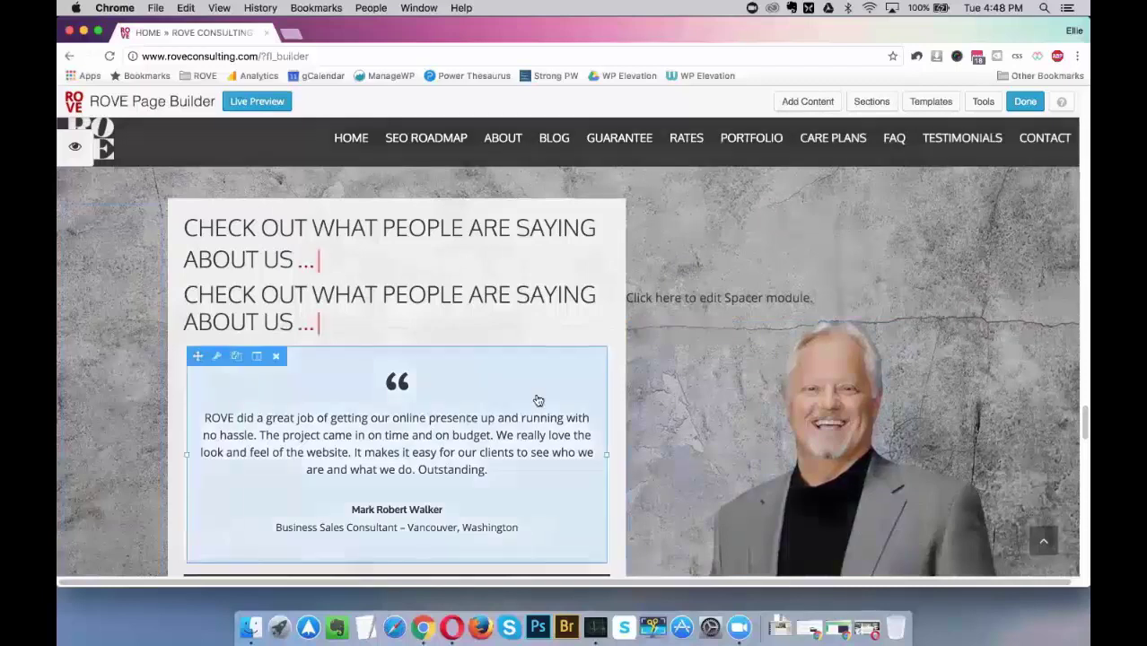
scroll(568, 384, "down", 2)
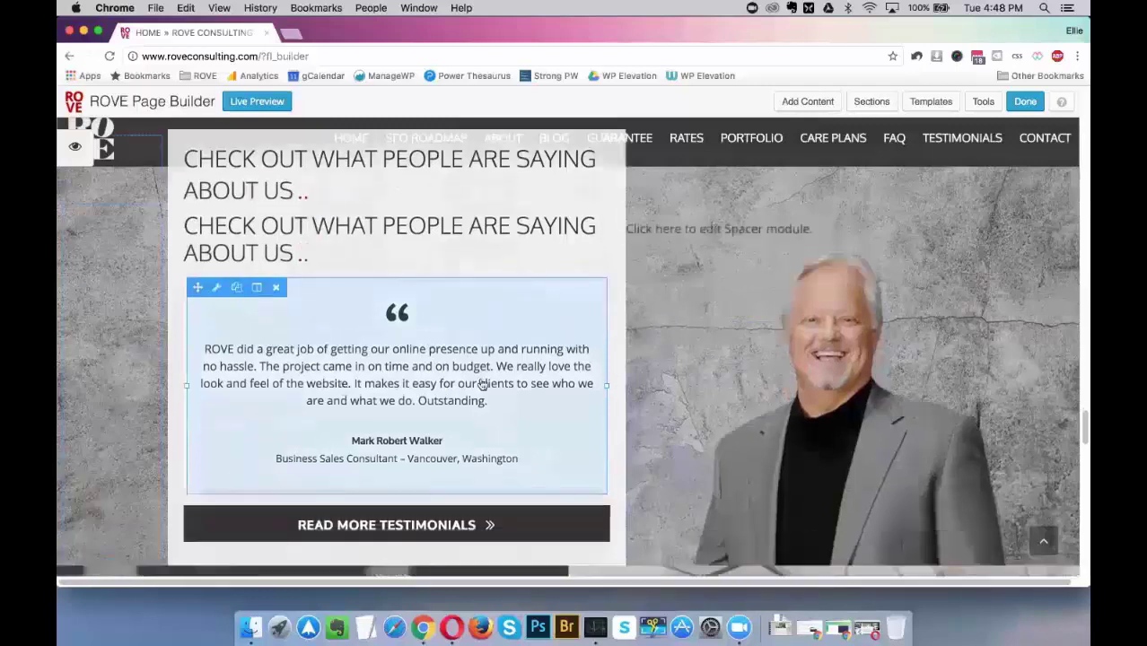
scroll(517, 372, "up", 1)
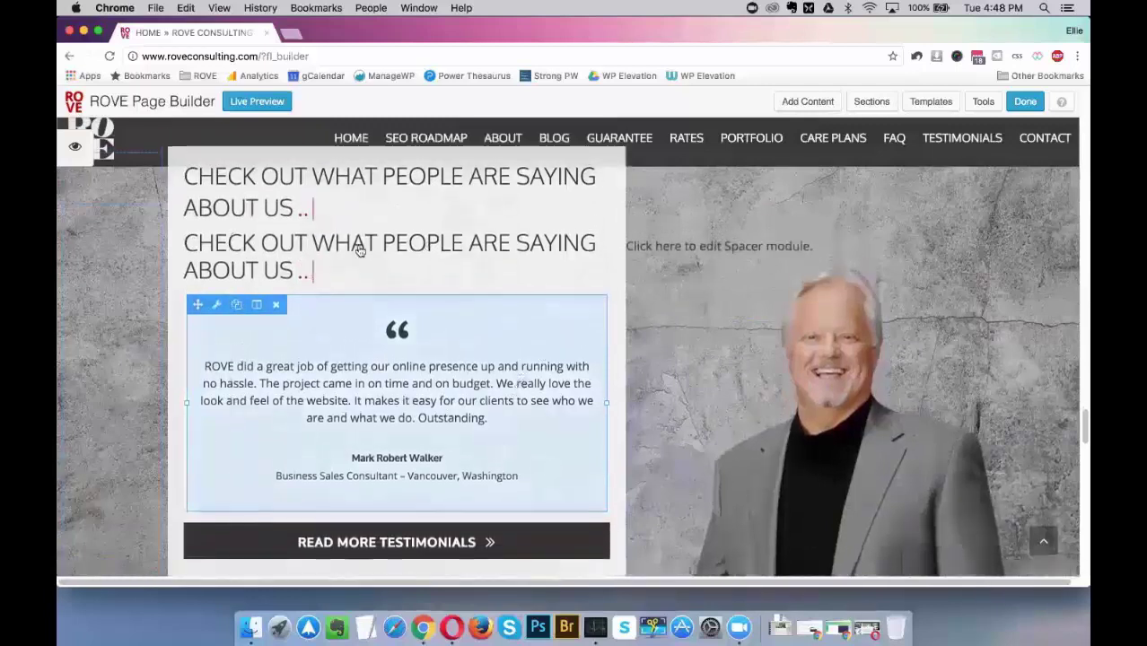
mouse_move(354, 249)
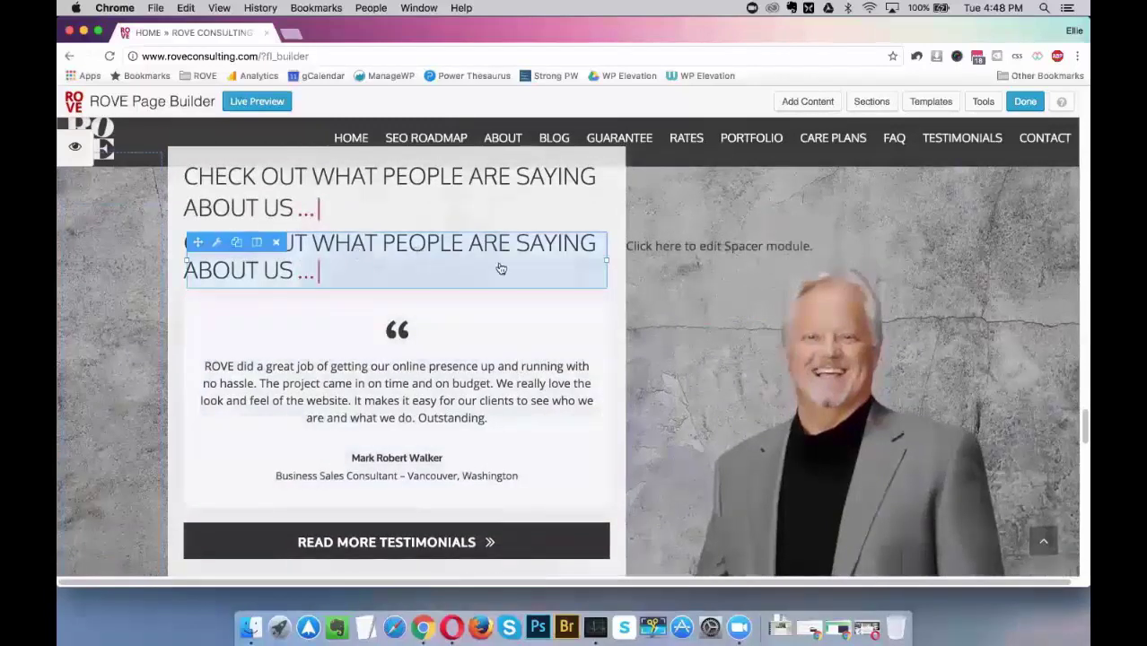
mouse_move(841, 364)
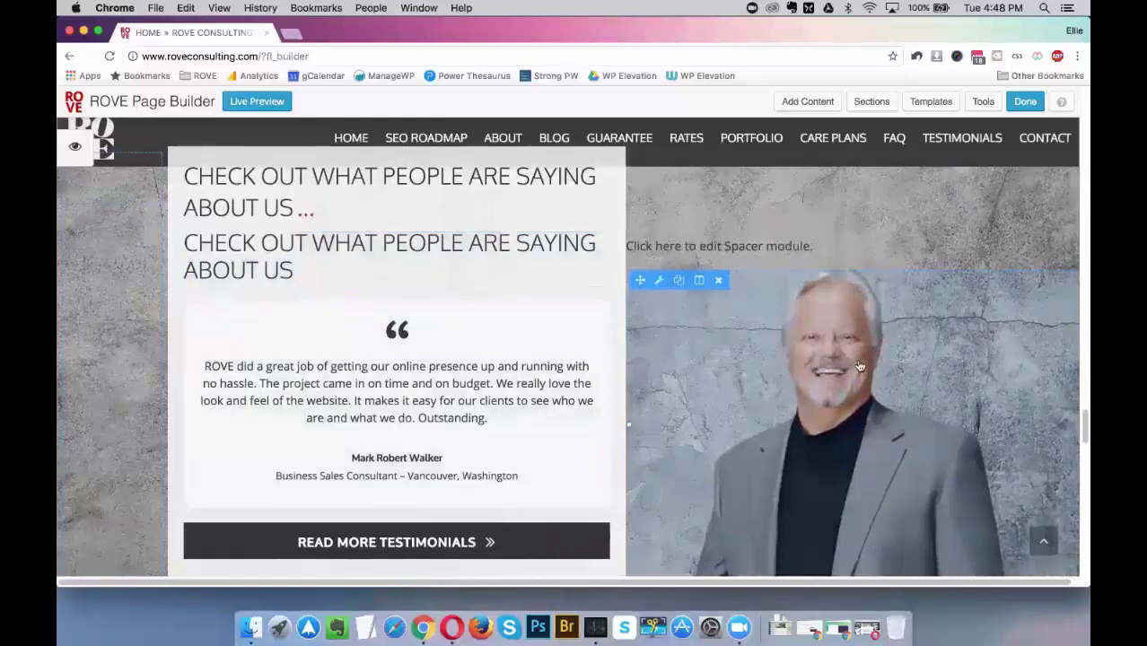
mouse_move(984, 251)
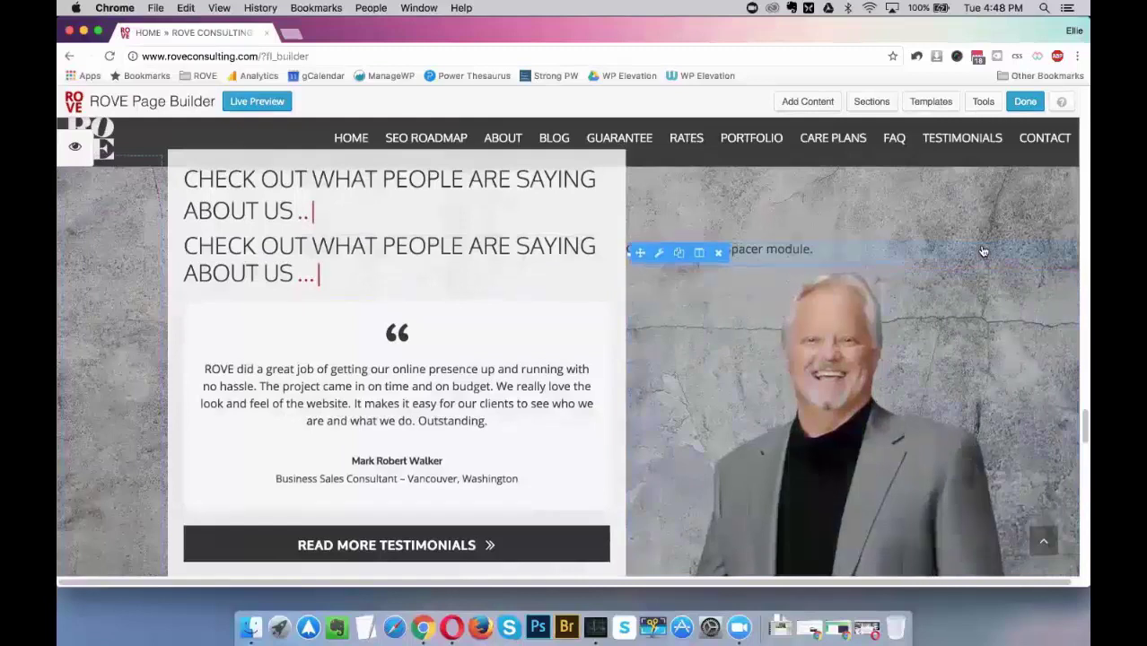
scroll(983, 252, "up", 1)
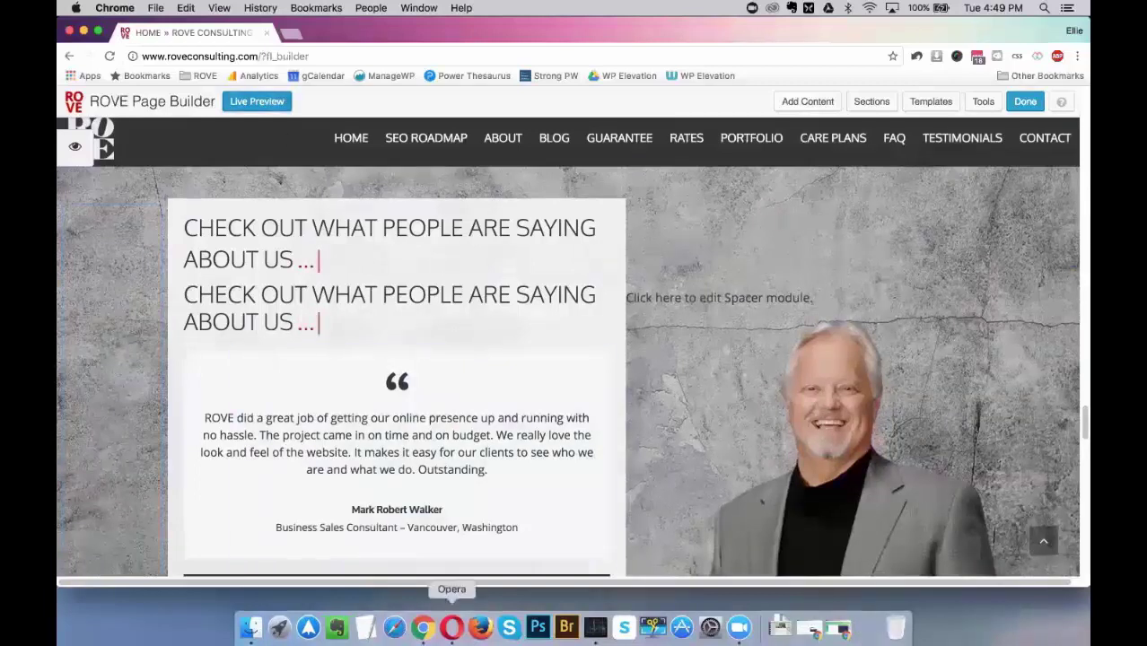
Switch to the live ROVE site in Opera and examine the FAQ page's two columns of icon-marked questions.
left_click(451, 628)
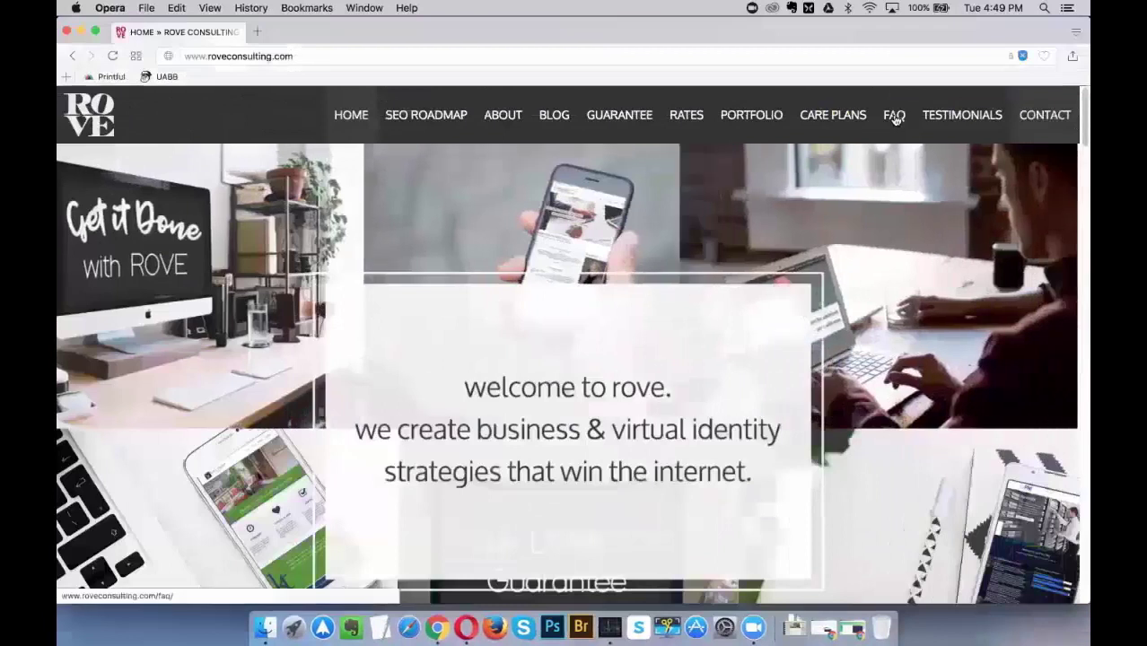
left_click(894, 117)
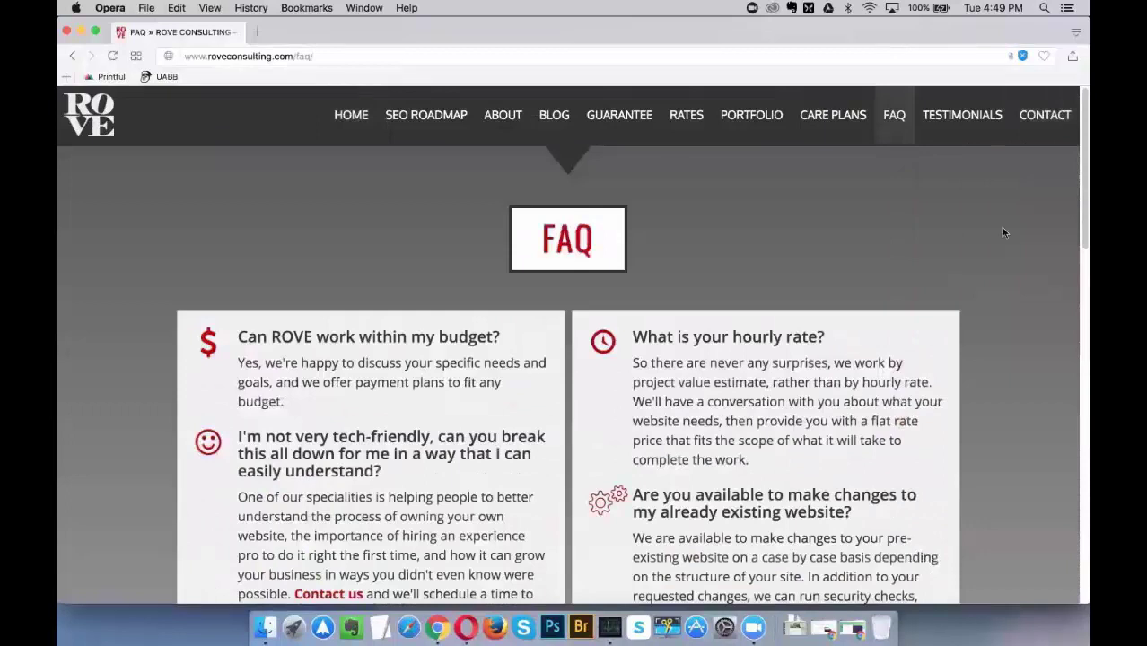
scroll(1004, 232, "down", 2)
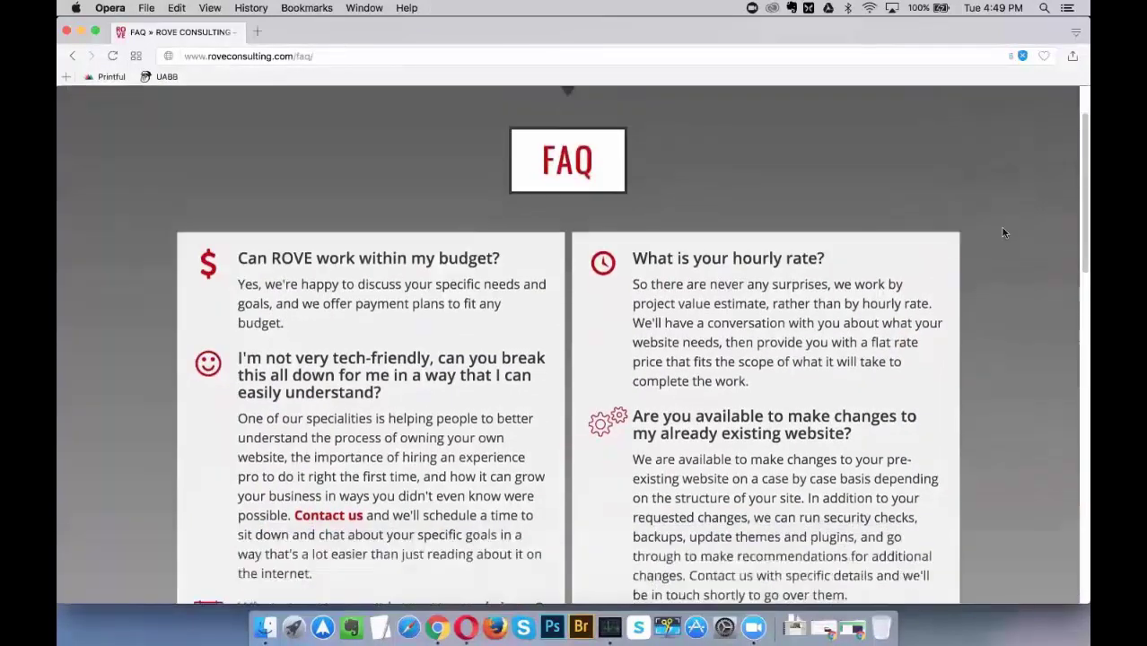
scroll(1004, 232, "down", 2)
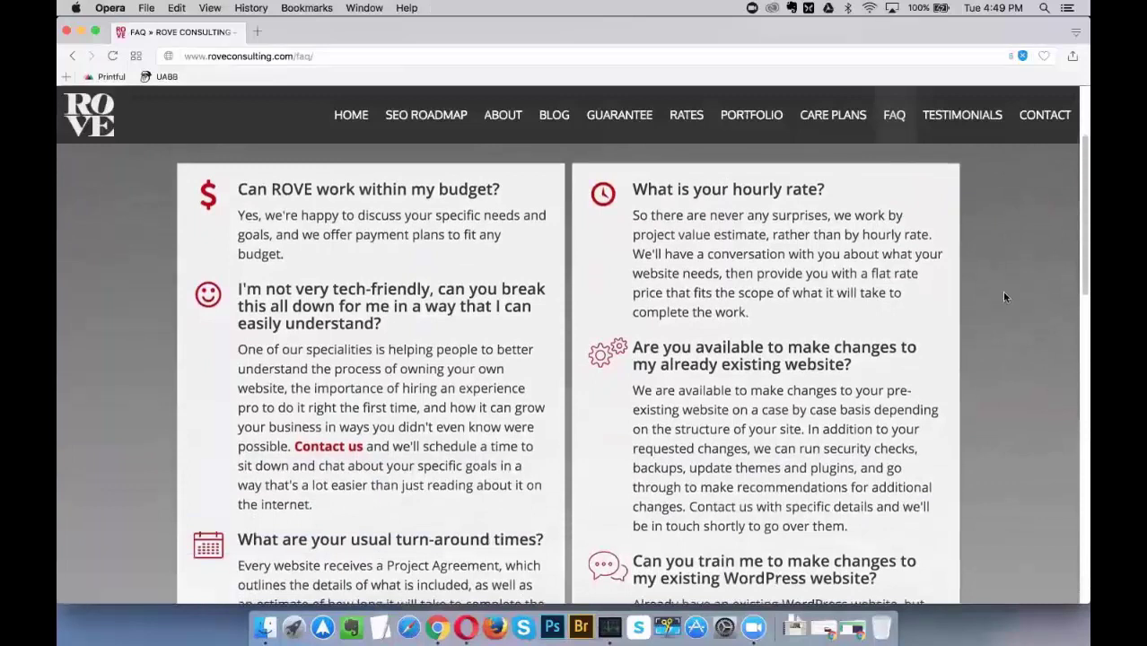
scroll(1005, 298, "down", 1)
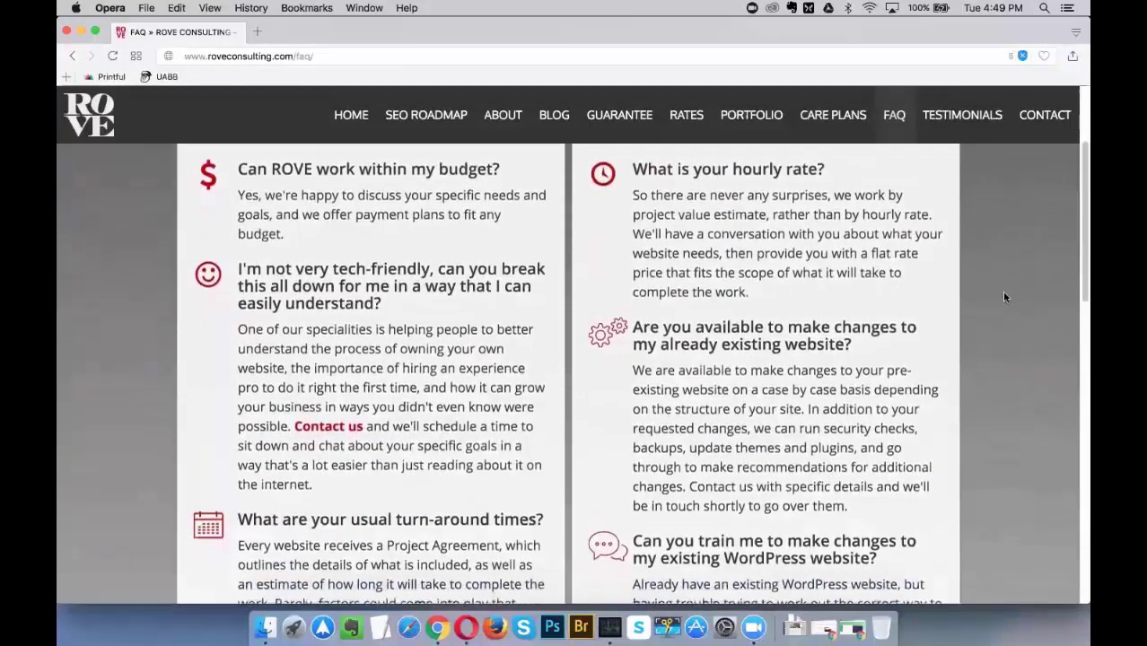
scroll(1005, 297, "down", 5)
scroll(1005, 297, "down", 6)
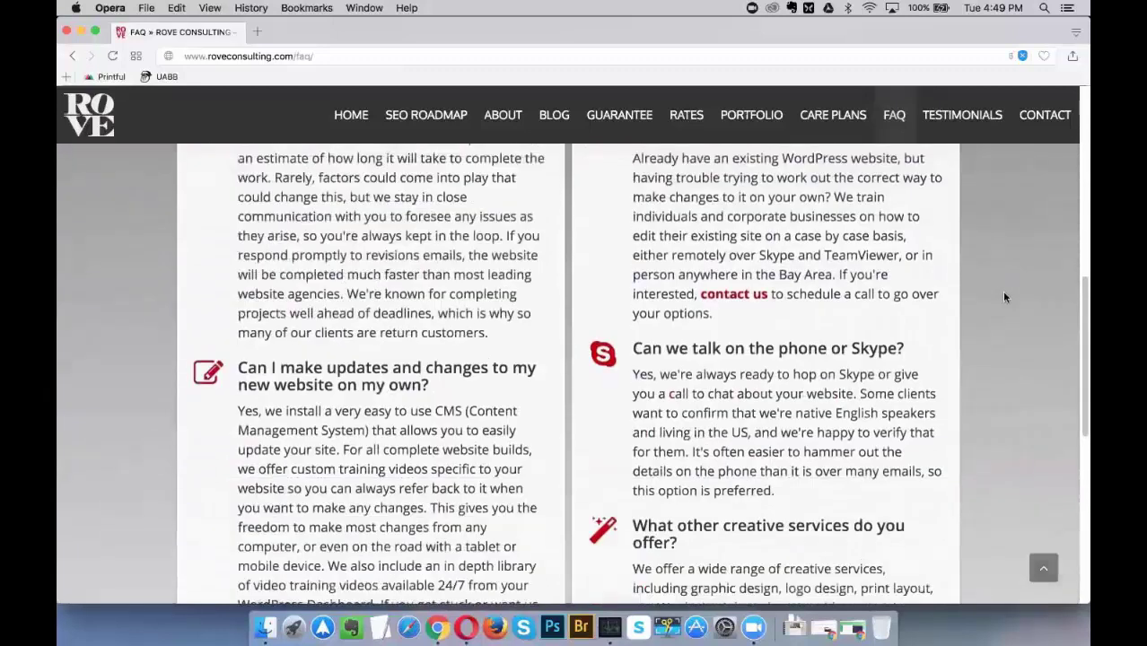
scroll(1004, 297, "down", 3)
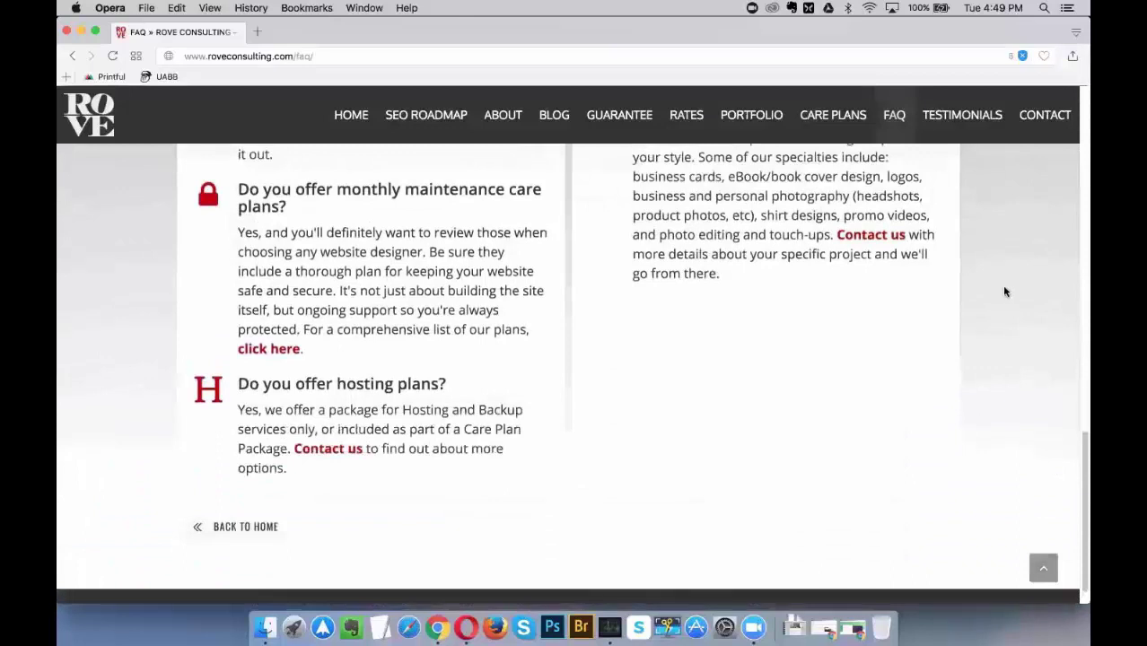
Return to the start of the FAQ page and switch back to the home page builder in Chrome.
scroll(1005, 292, "up", 20)
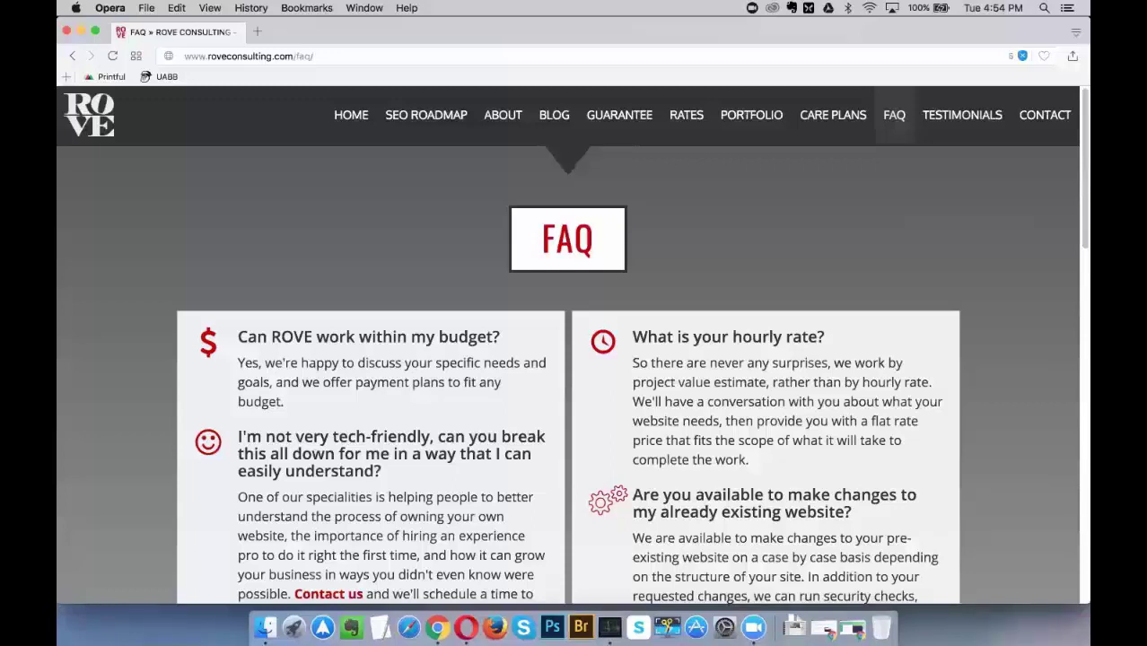
left_click(437, 627)
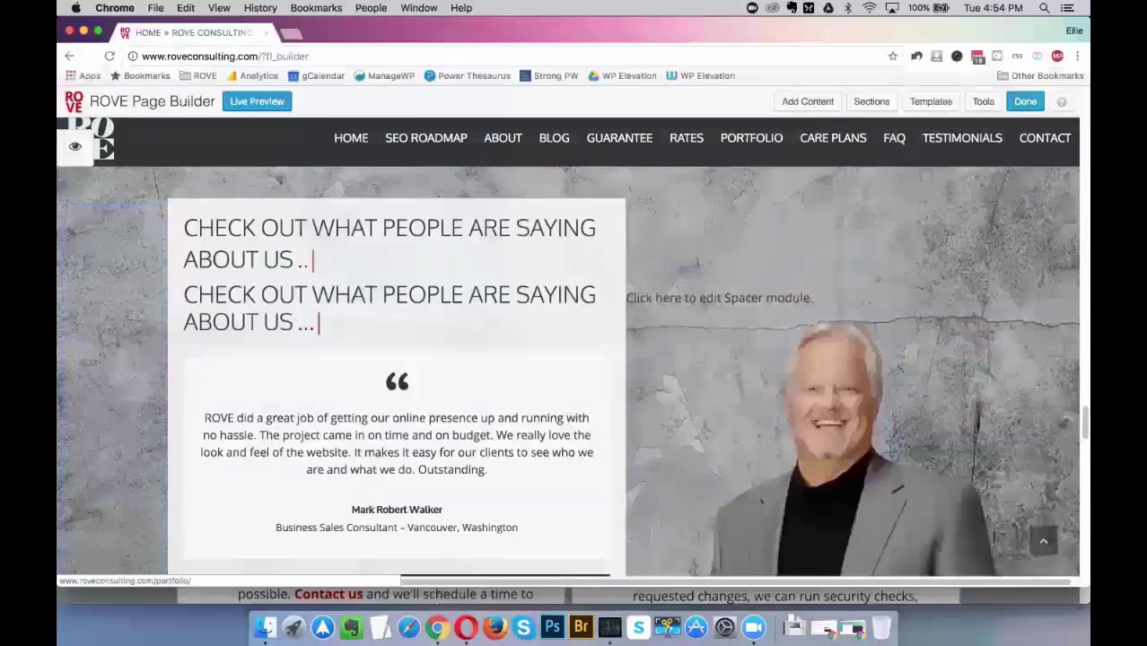
Leave the home page builder and open the list of installed plugins in the site's WordPress dashboard.
left_click(66, 57)
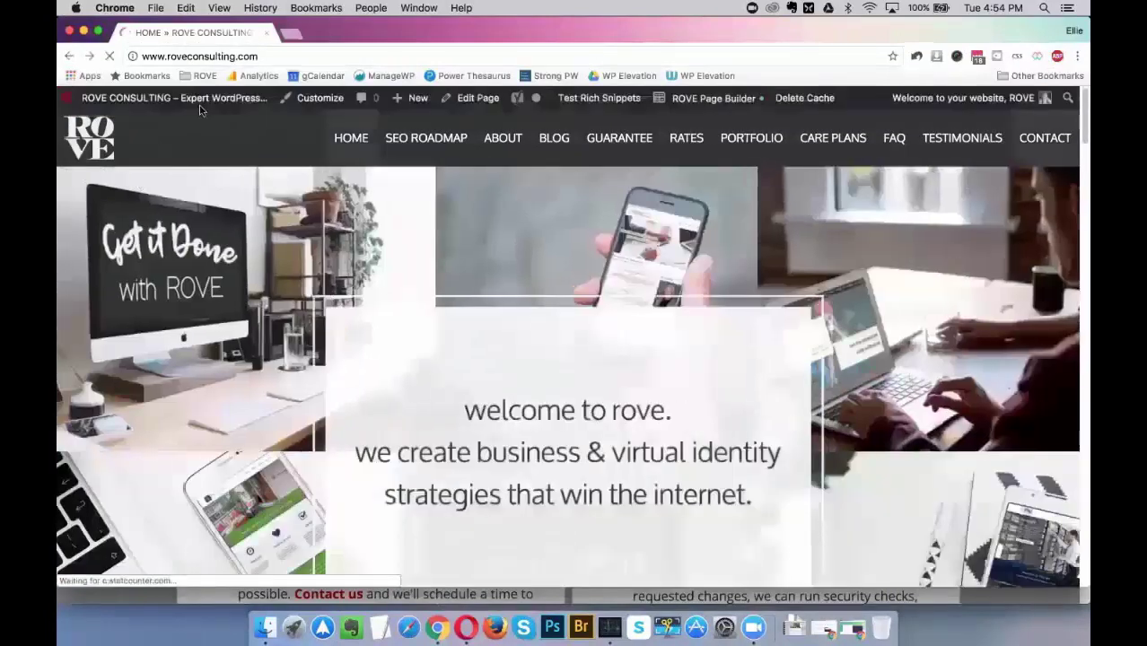
mouse_move(192, 103)
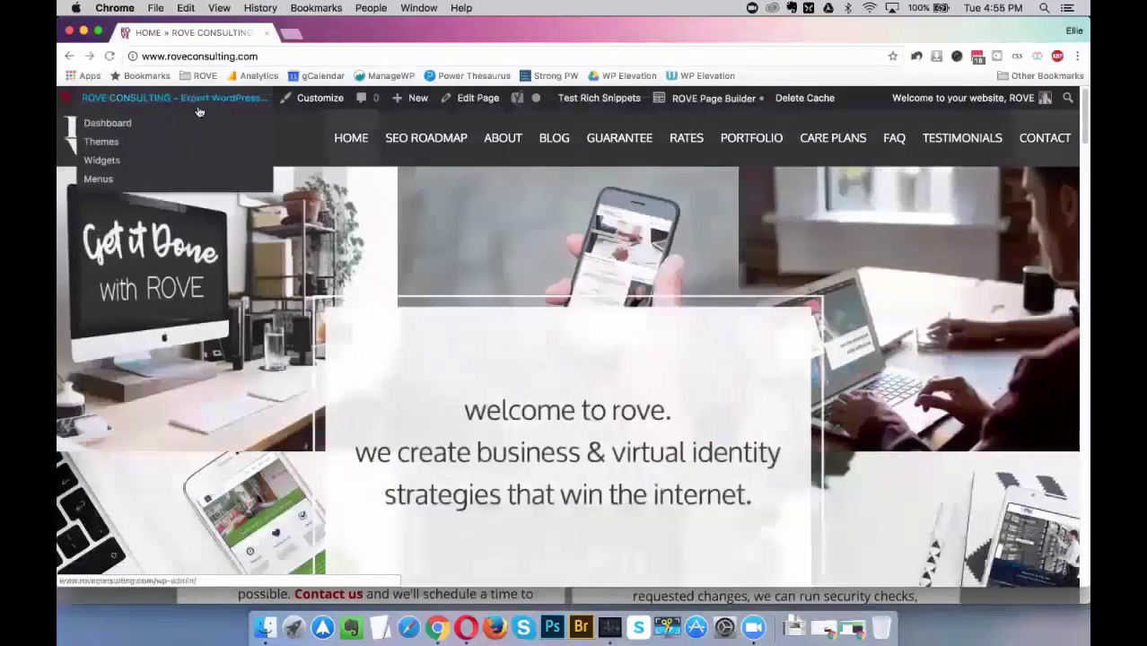
left_click(194, 121)
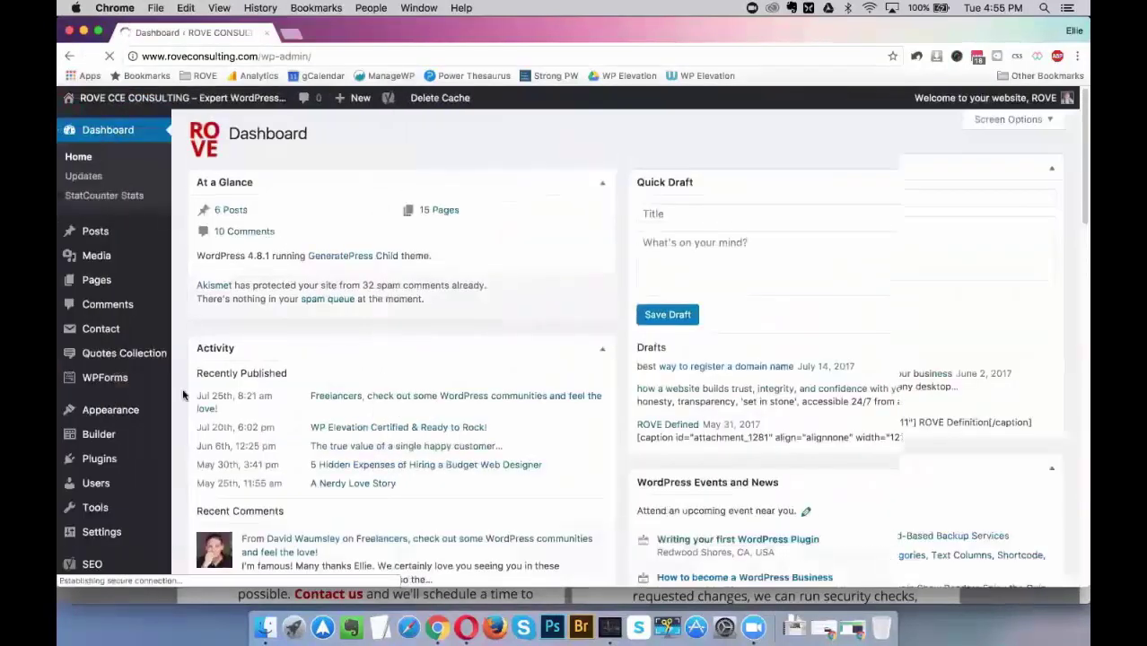
left_click(120, 460)
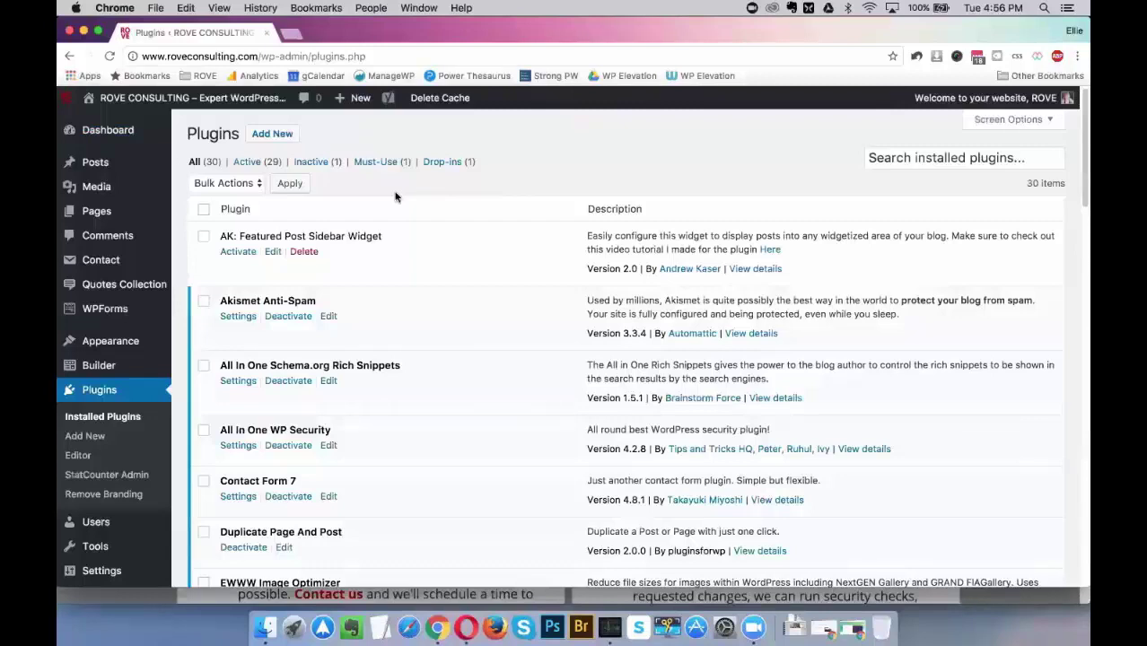
Open the All In One WP Security plugin's settings, examine its disable and debug options, and return to the plugin list.
scroll(916, 393, "down", 5)
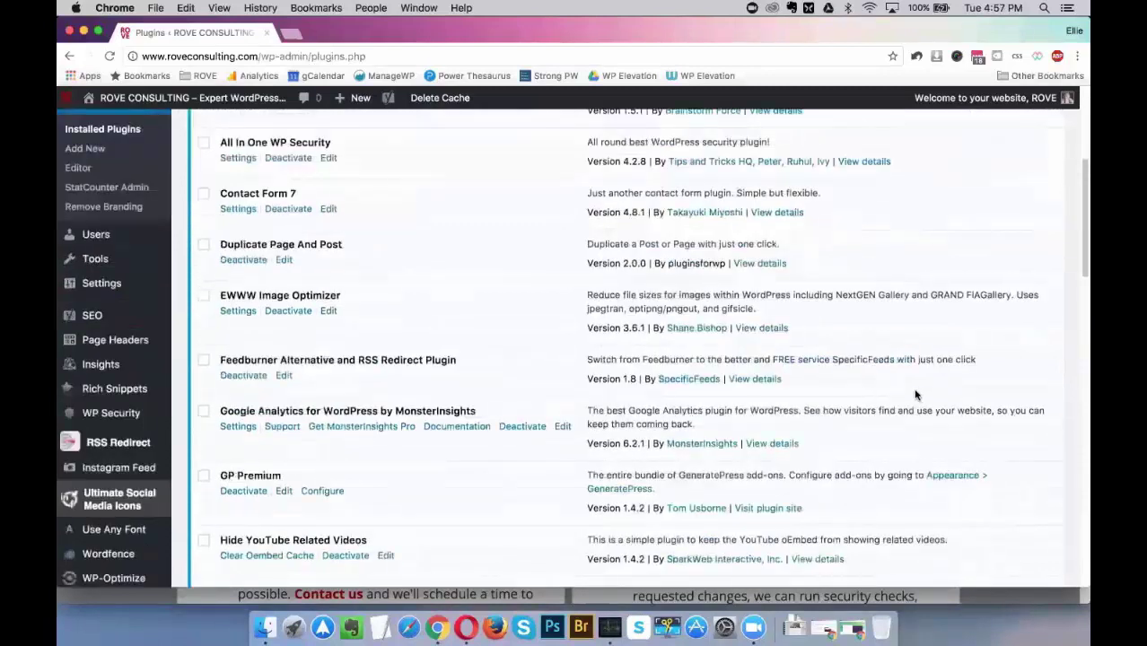
scroll(916, 393, "up", 1)
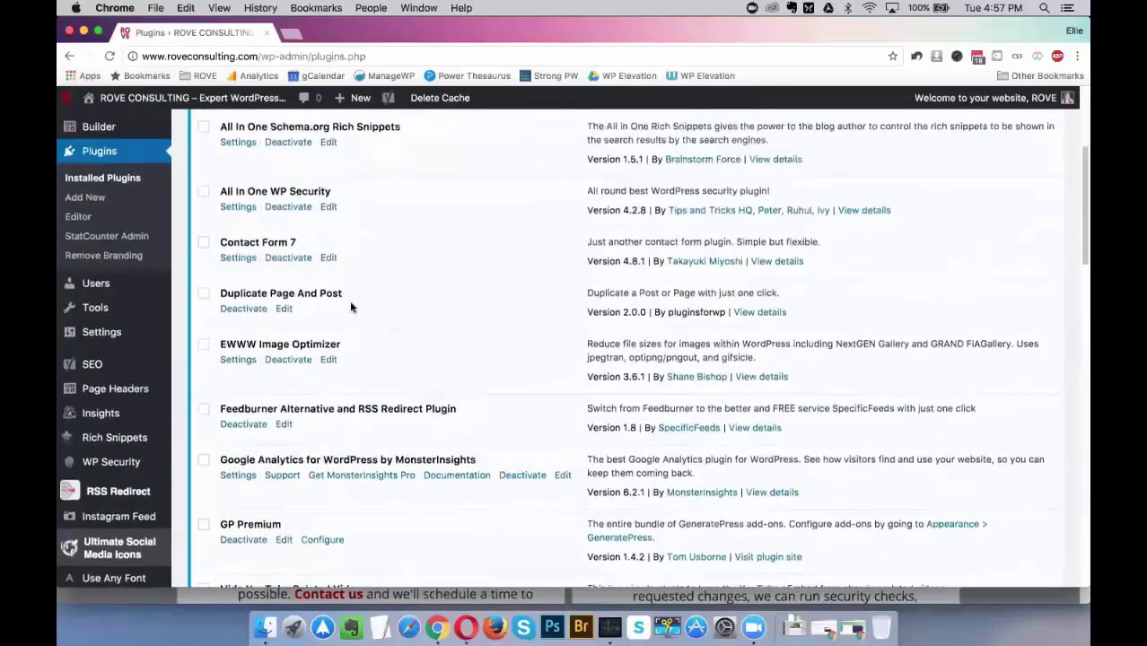
left_click(238, 207)
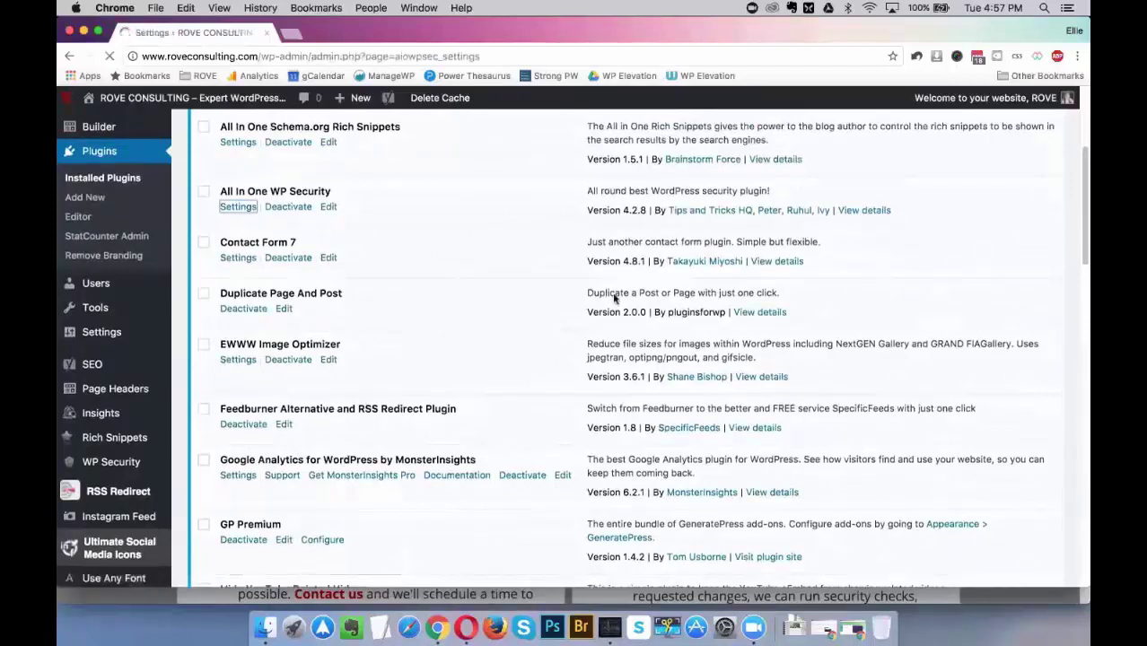
scroll(687, 351, "down", 10)
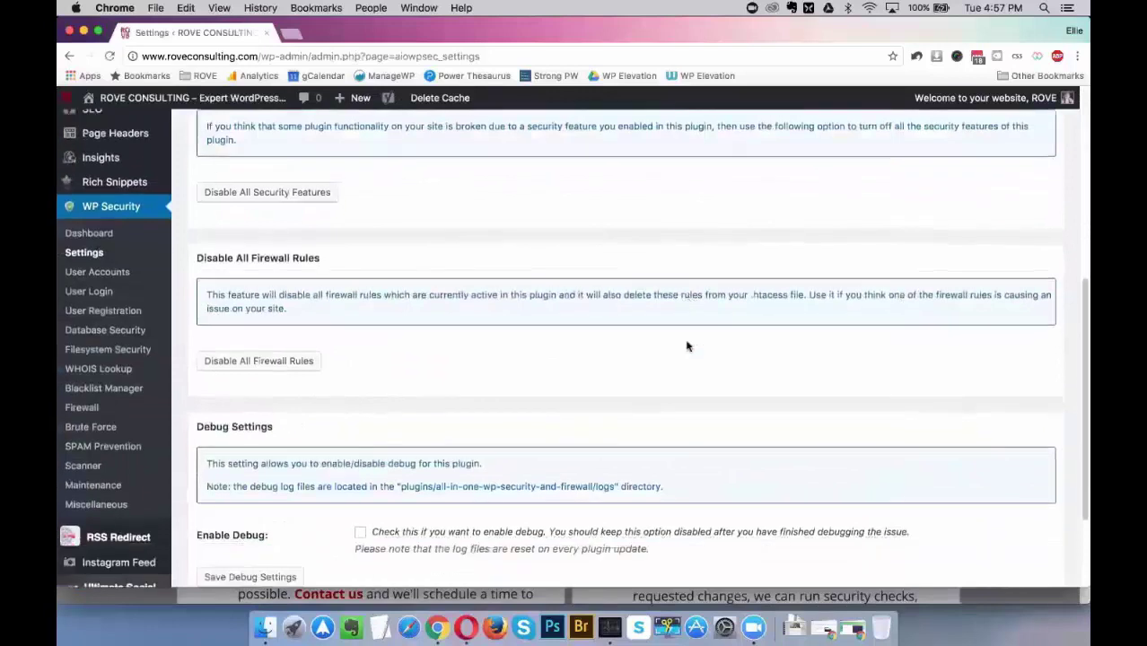
left_click(69, 56)
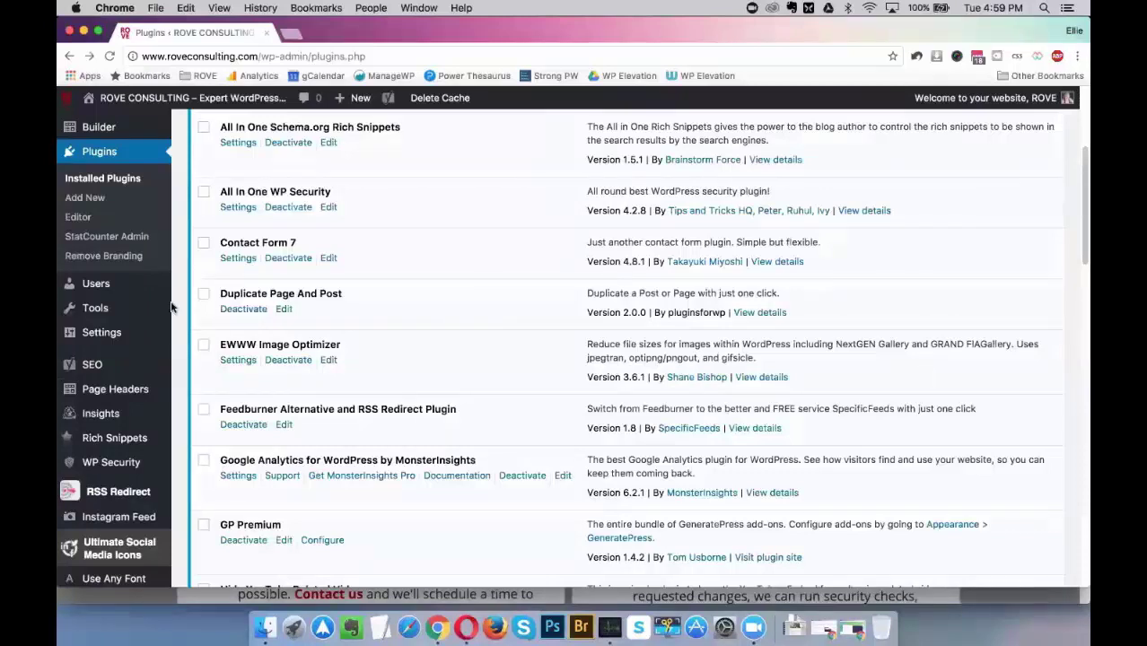
Open the site's Pages list in a separate tab, examine the page entries and backup copies, and close that tab.
scroll(126, 206, "up", 5)
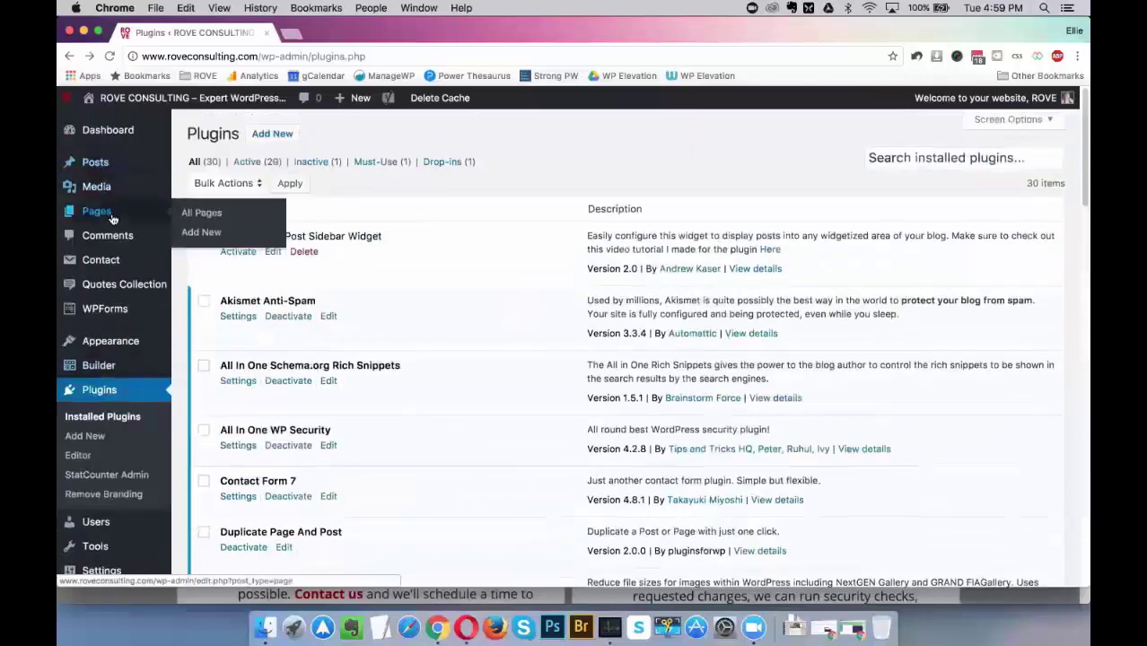
left_click(109, 213, "super")
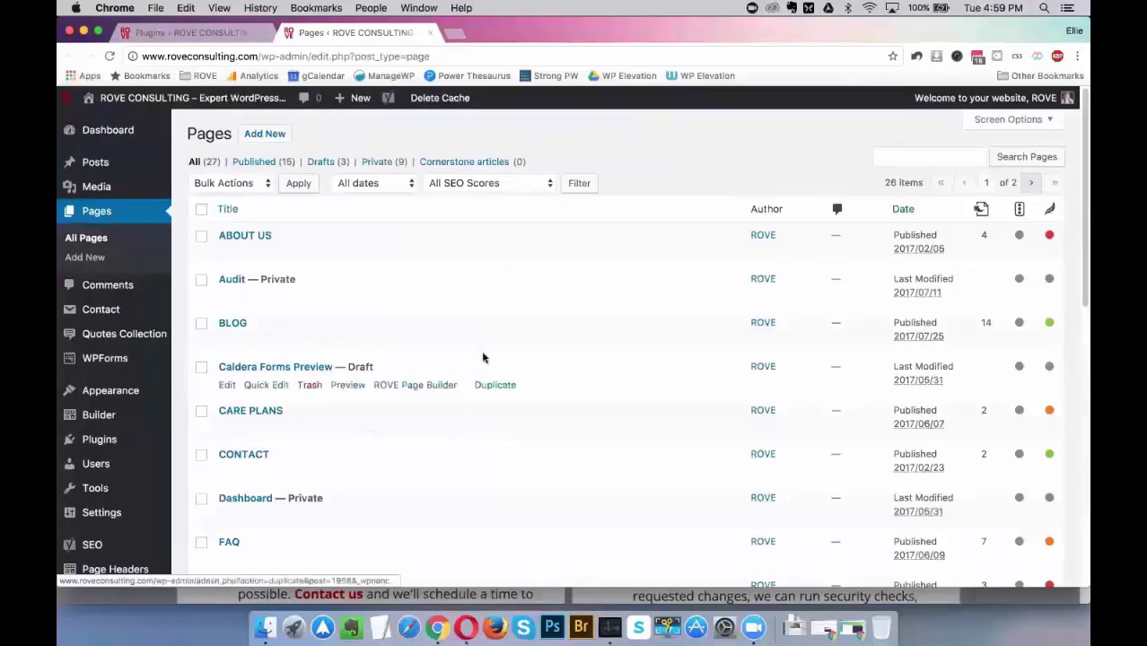
scroll(509, 364, "down", 3)
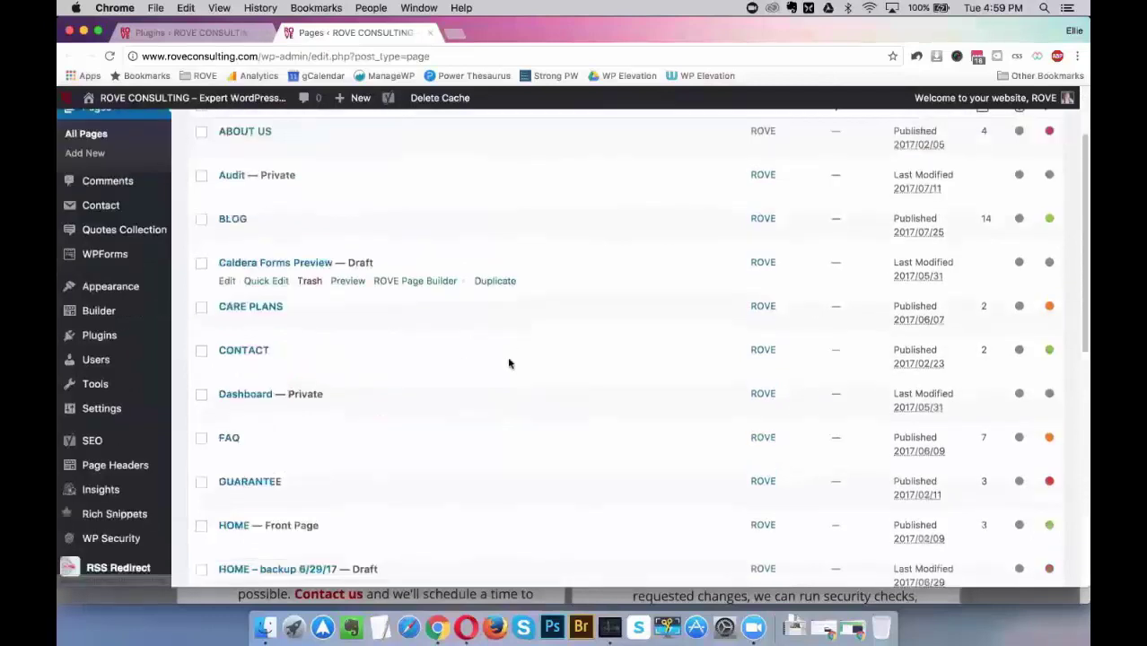
scroll(509, 364, "down", 9)
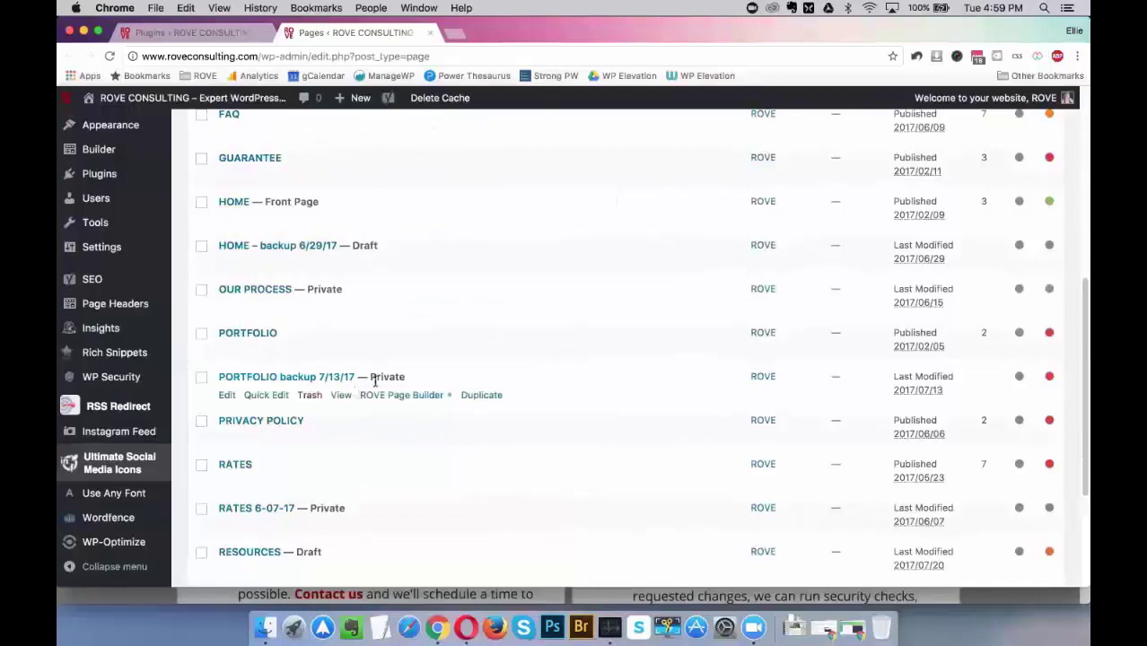
scroll(447, 319, "up", 1)
scroll(440, 306, "up", 10)
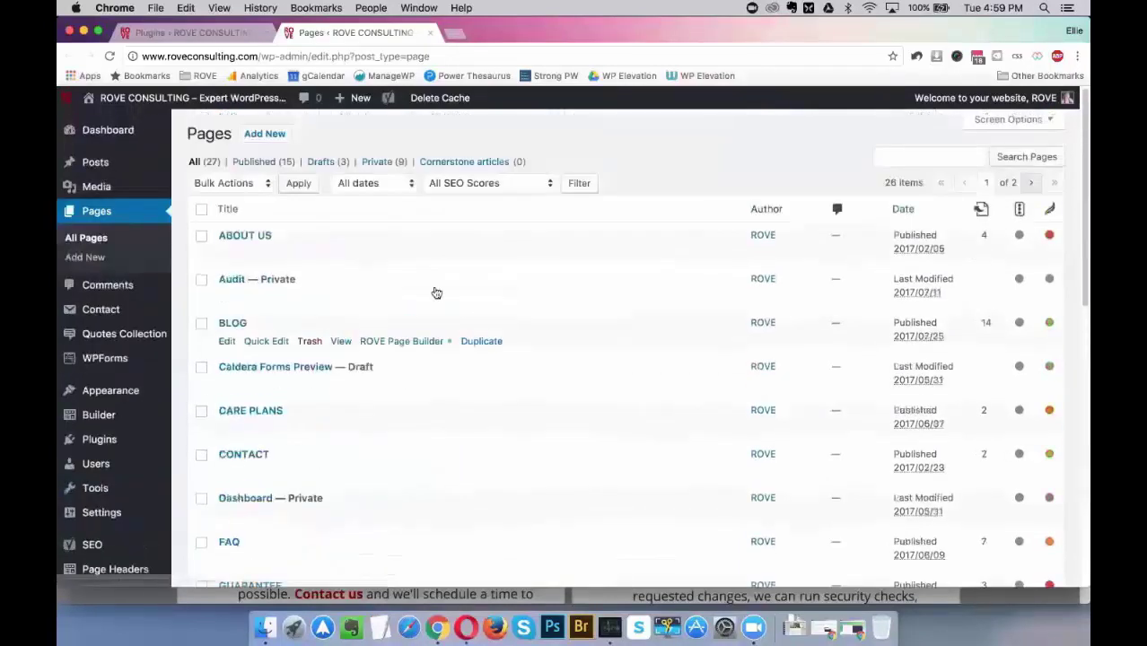
left_click(429, 34)
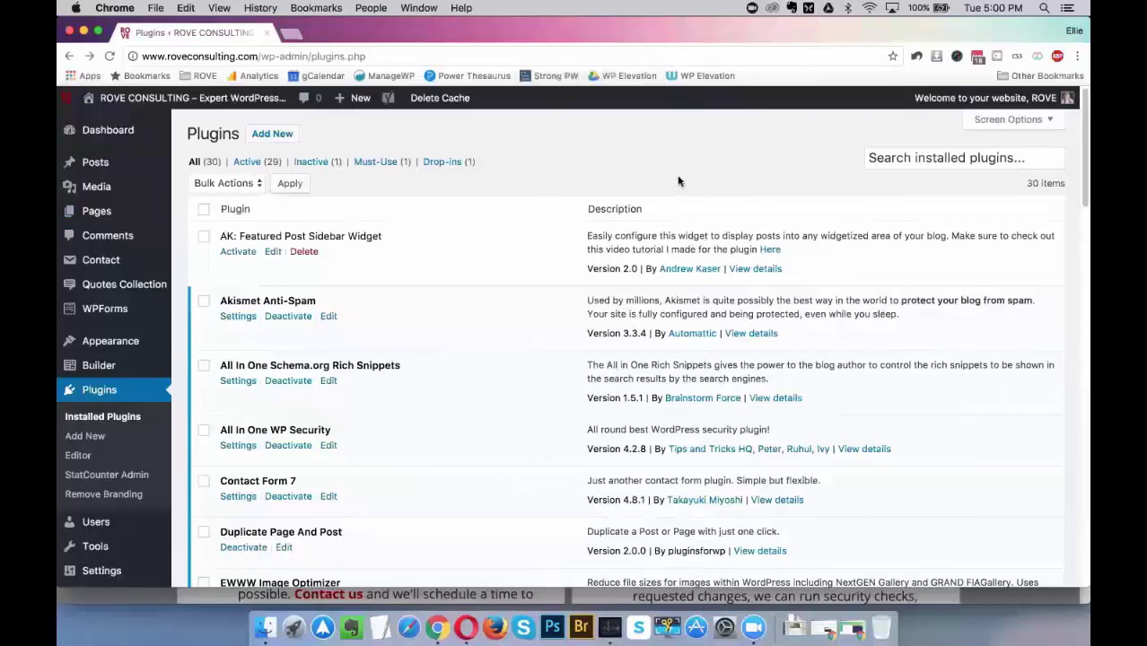
Examine the installed plugins from Hide YouTube Related Videos through Ultimate Addon for Beaver Builder.
scroll(816, 274, "down", 5)
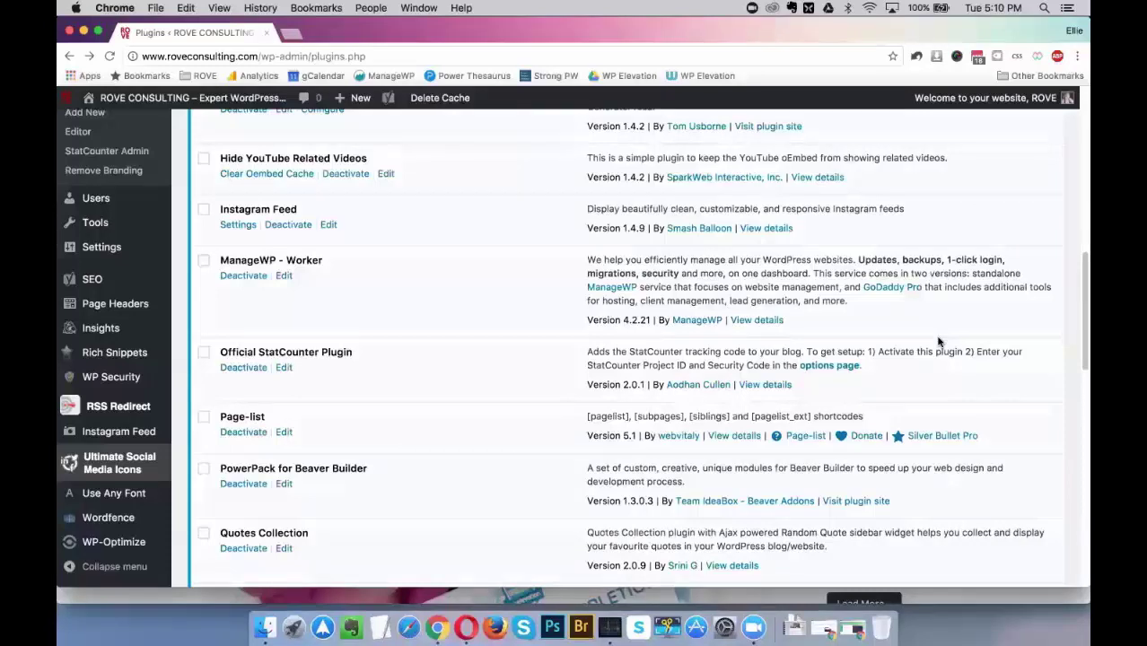
scroll(940, 342, "down", 2)
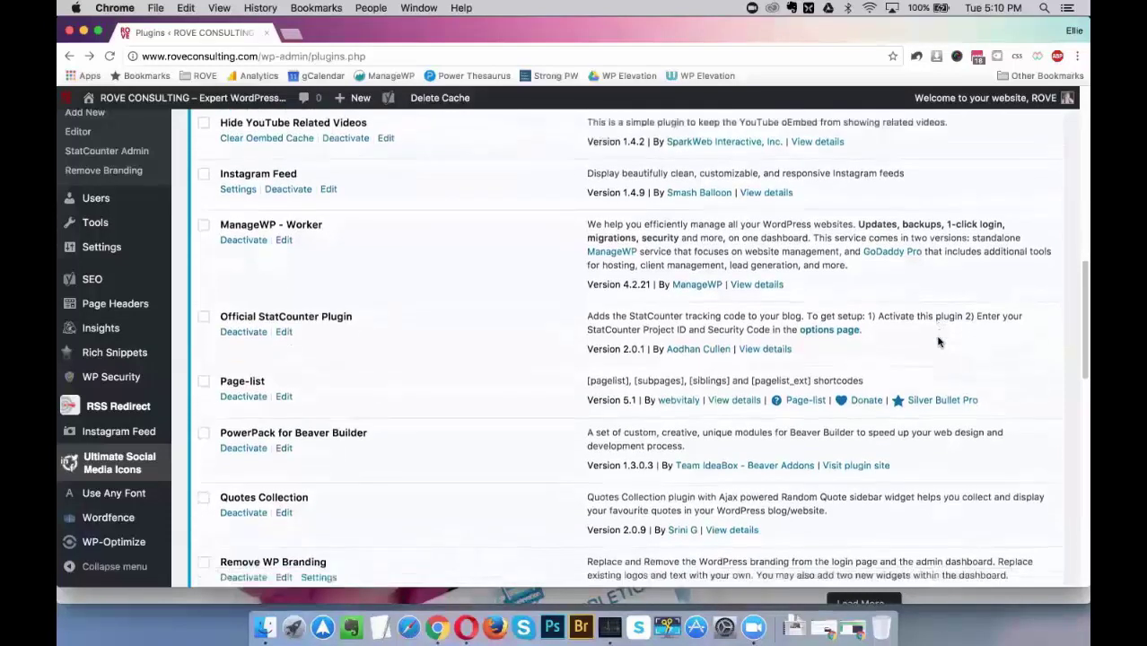
scroll(942, 340, "down", 1)
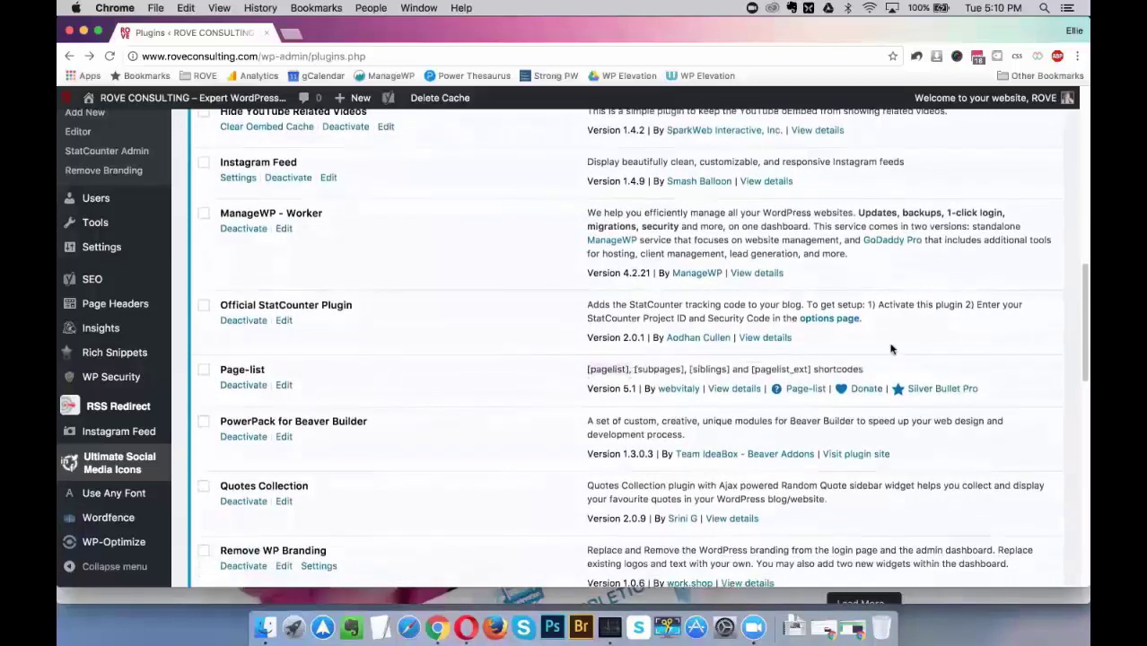
scroll(979, 378, "down", 1)
scroll(979, 378, "down", 1)
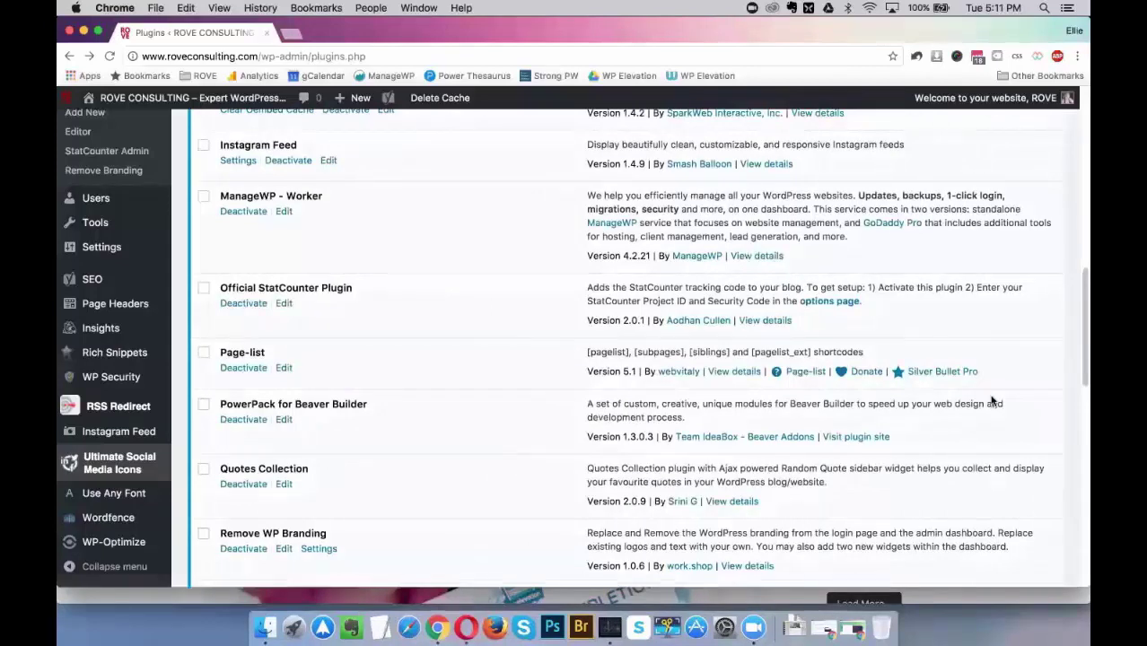
scroll(980, 395, "down", 4)
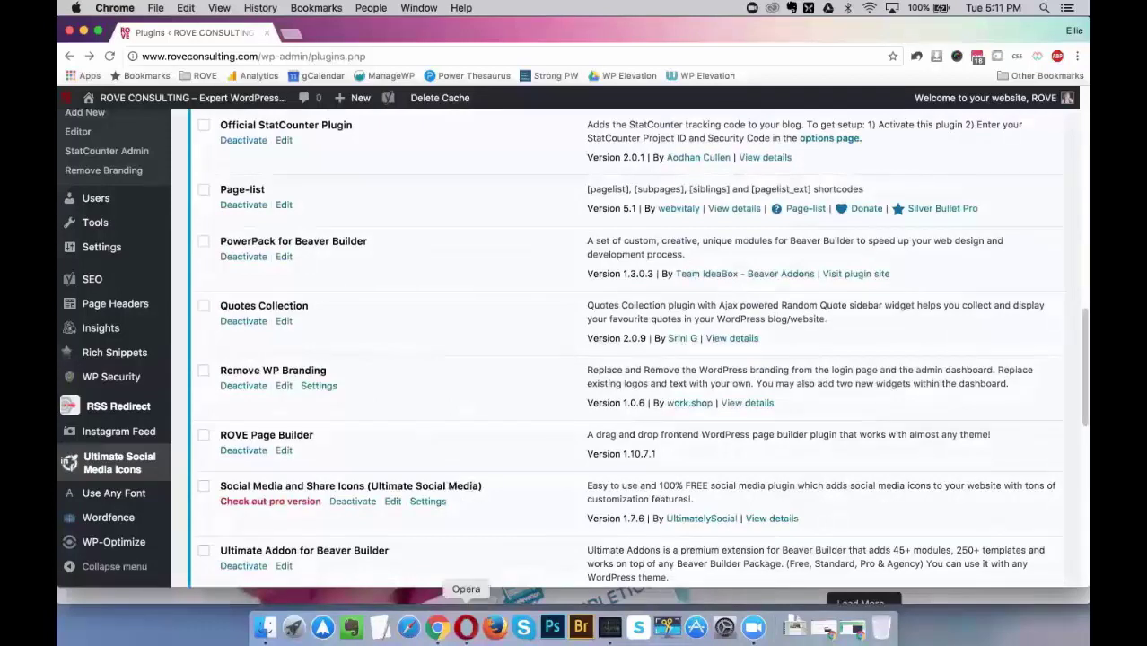
Switch to the live ROVE blog in Opera, examine its sidebar widgets and posts, and return to Chrome.
left_click(466, 627)
scroll(922, 375, "up", 5)
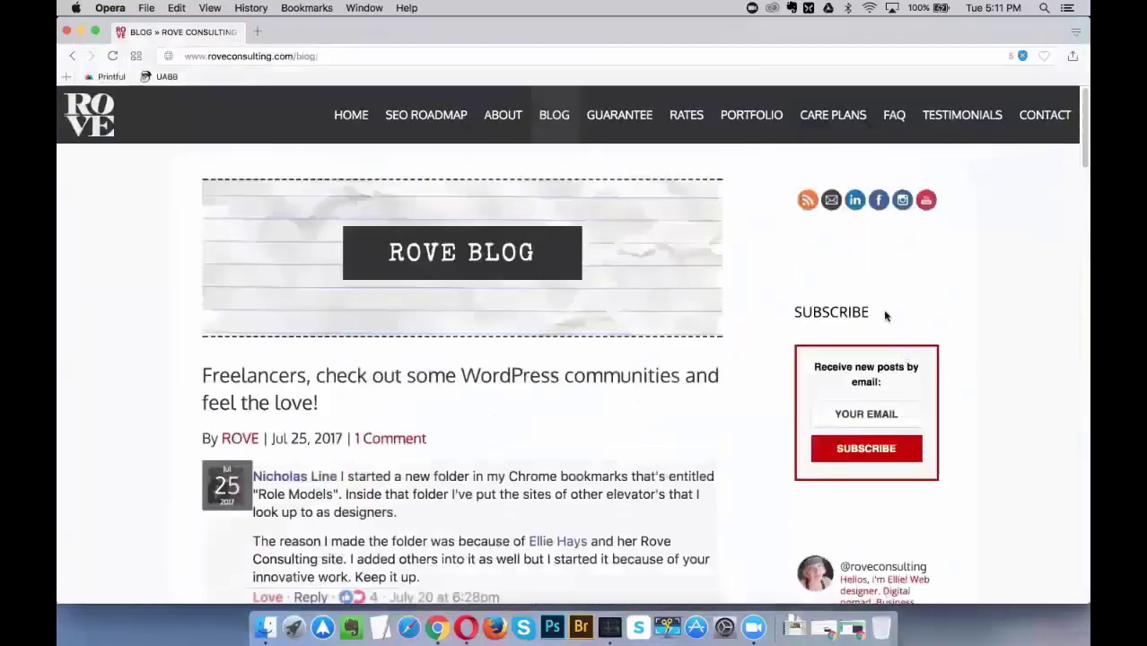
scroll(965, 349, "down", 2)
scroll(962, 346, "down", 10)
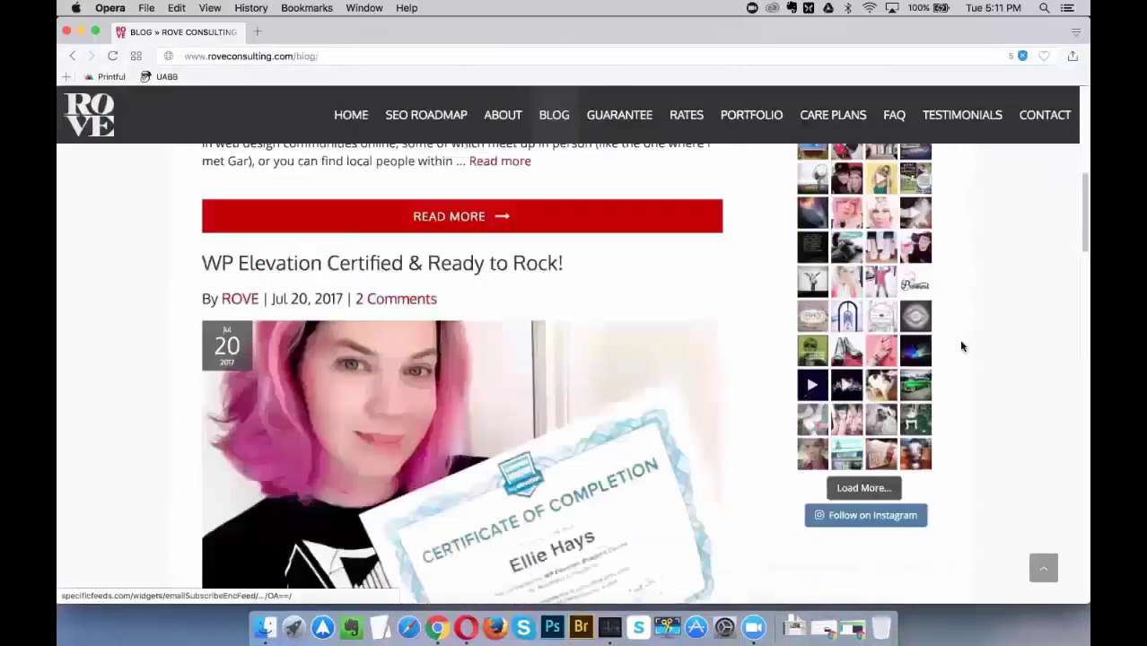
scroll(960, 349, "down", 10)
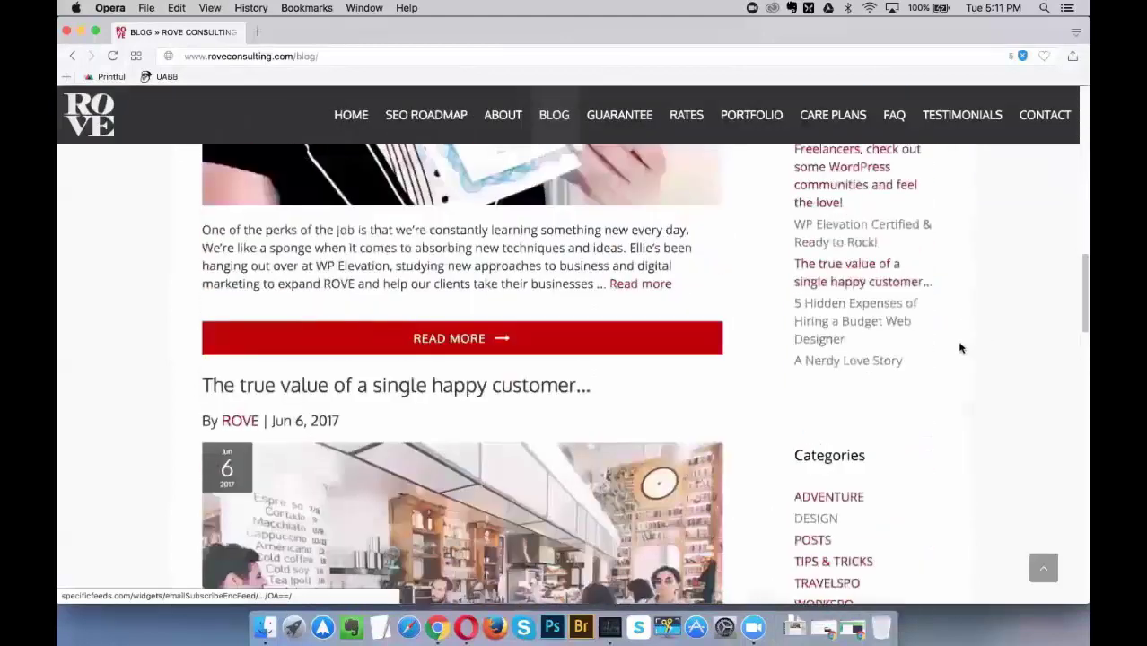
scroll(955, 343, "up", 13)
scroll(955, 345, "up", 6)
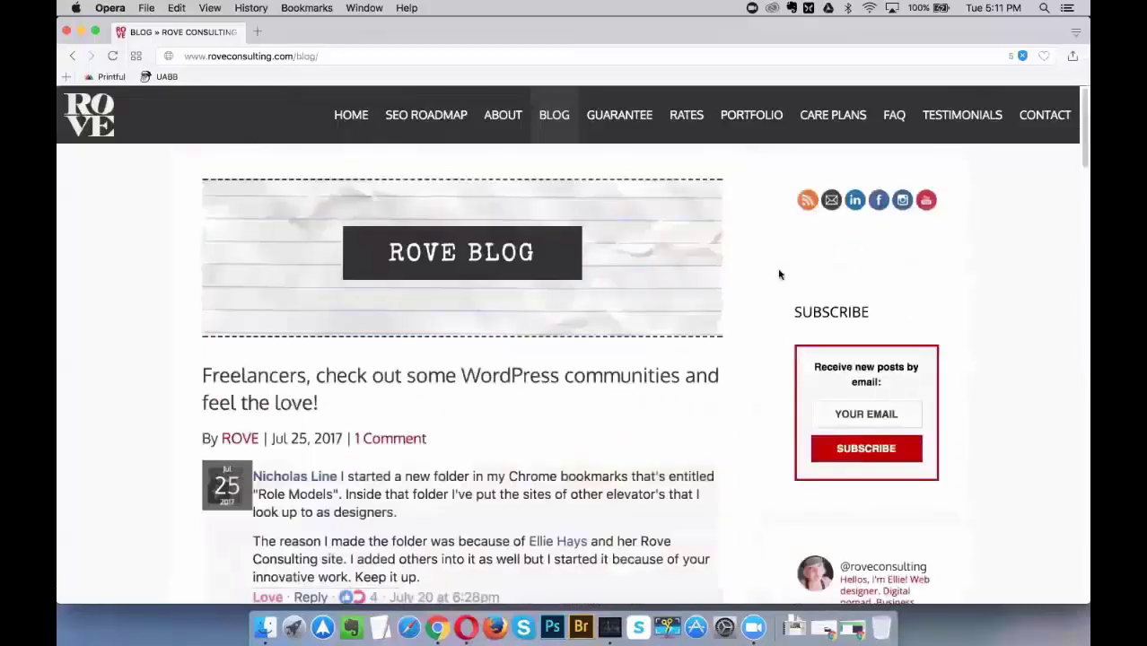
left_click(437, 627)
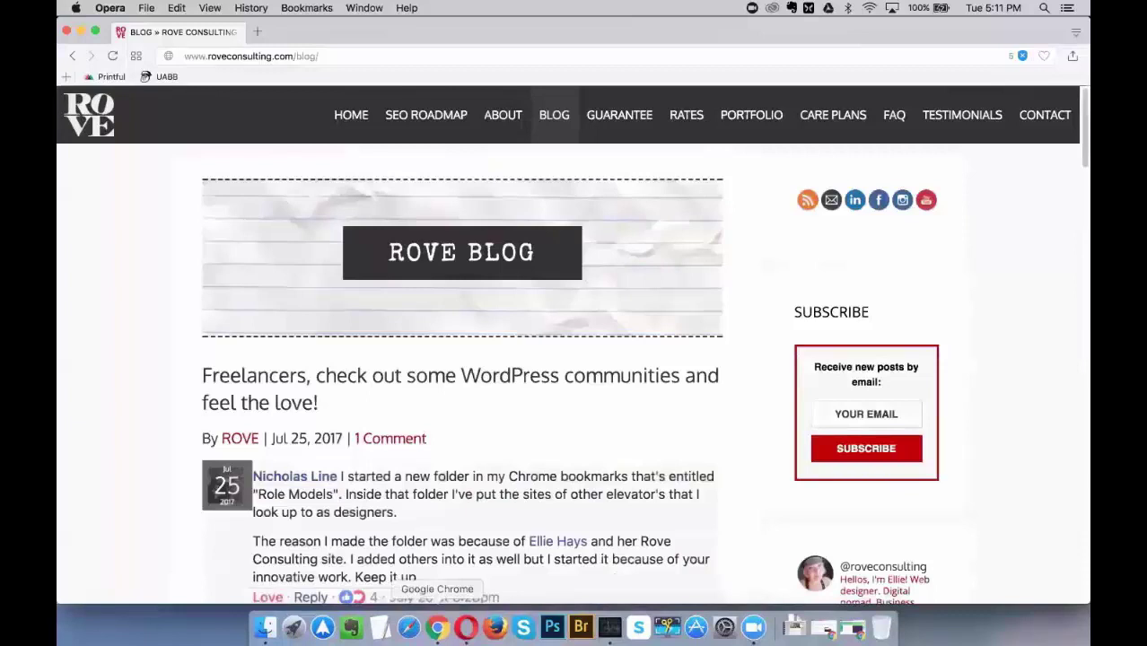
Compare the Social Media and Share Icons plugin entry with the icons in the live blog's sidebar, returning to the plugin list.
scroll(958, 474, "down", 3)
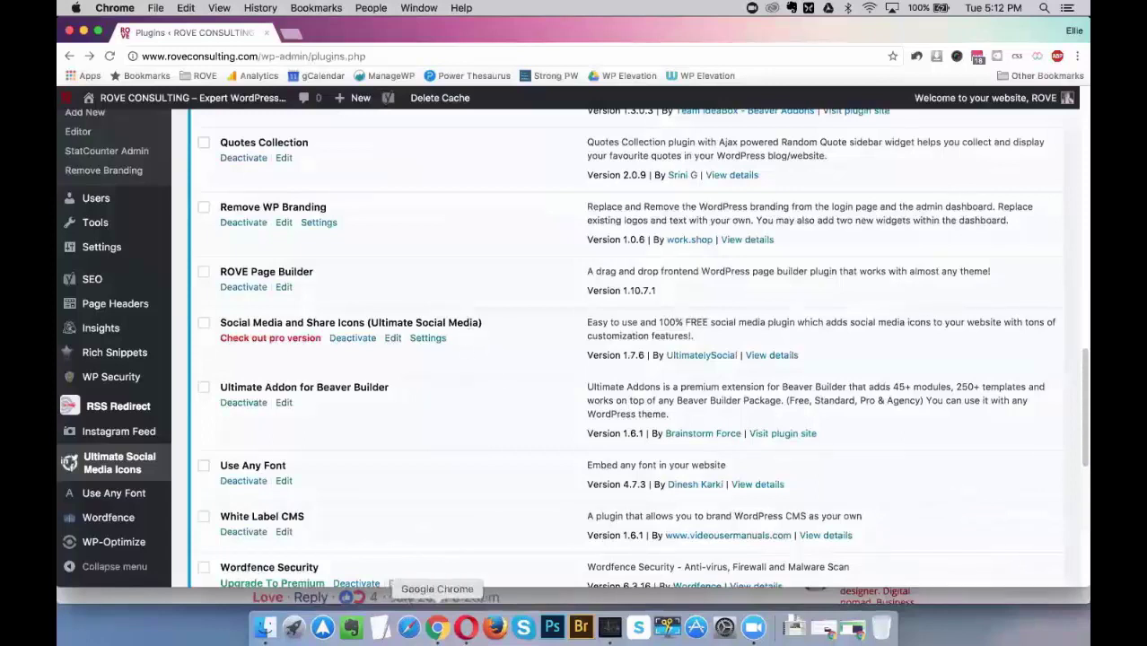
left_click(466, 628)
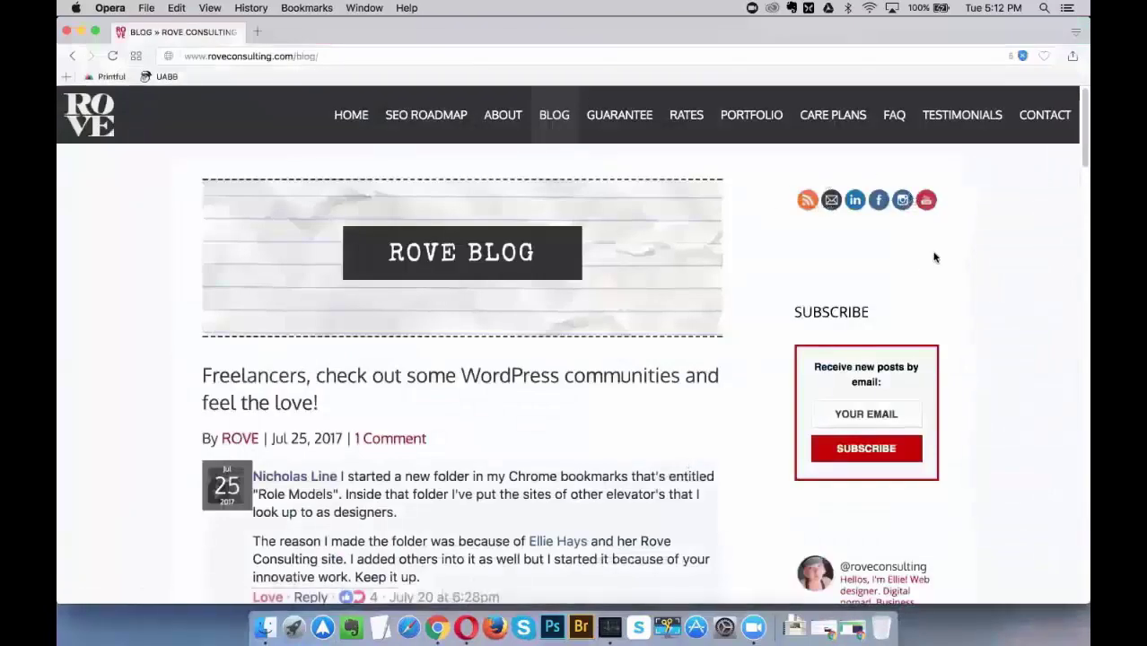
left_click(436, 627)
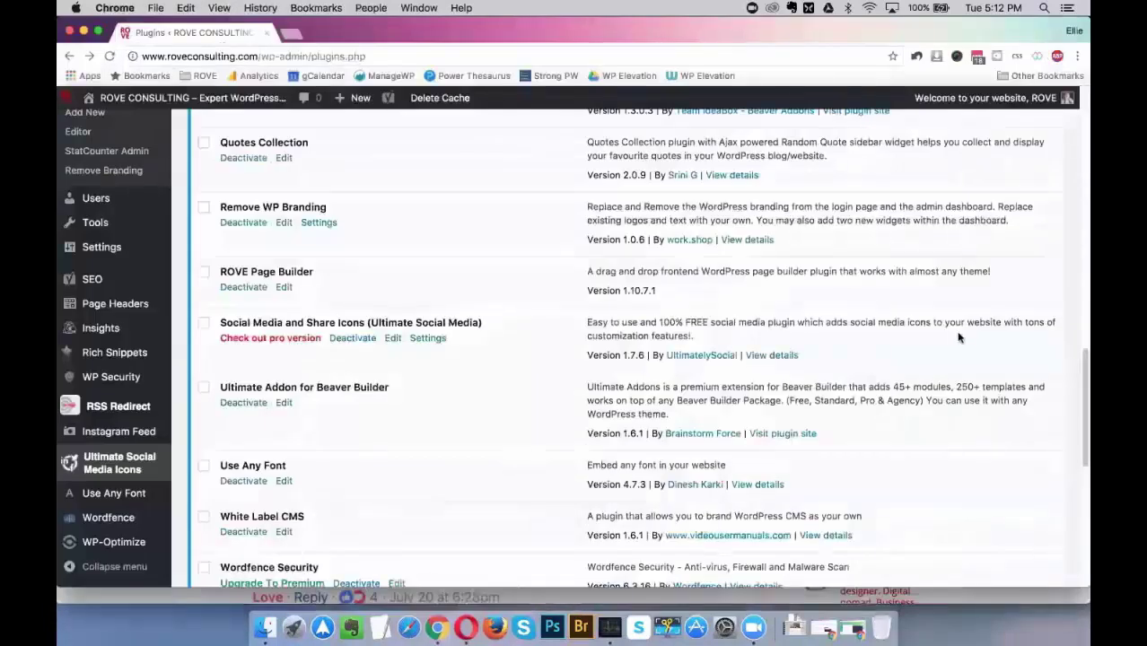
Open the Ultimate Social Media Icons settings in a separate tab, review which icons are shown on the site, and close the tab.
left_click(148, 489, "super")
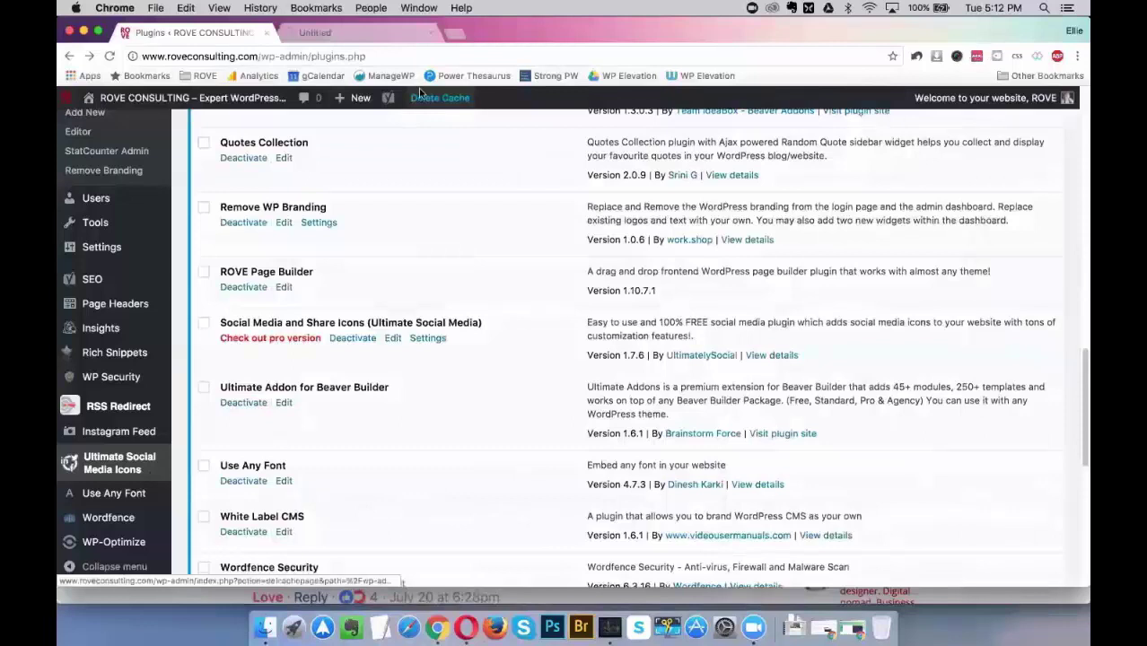
left_click(379, 36)
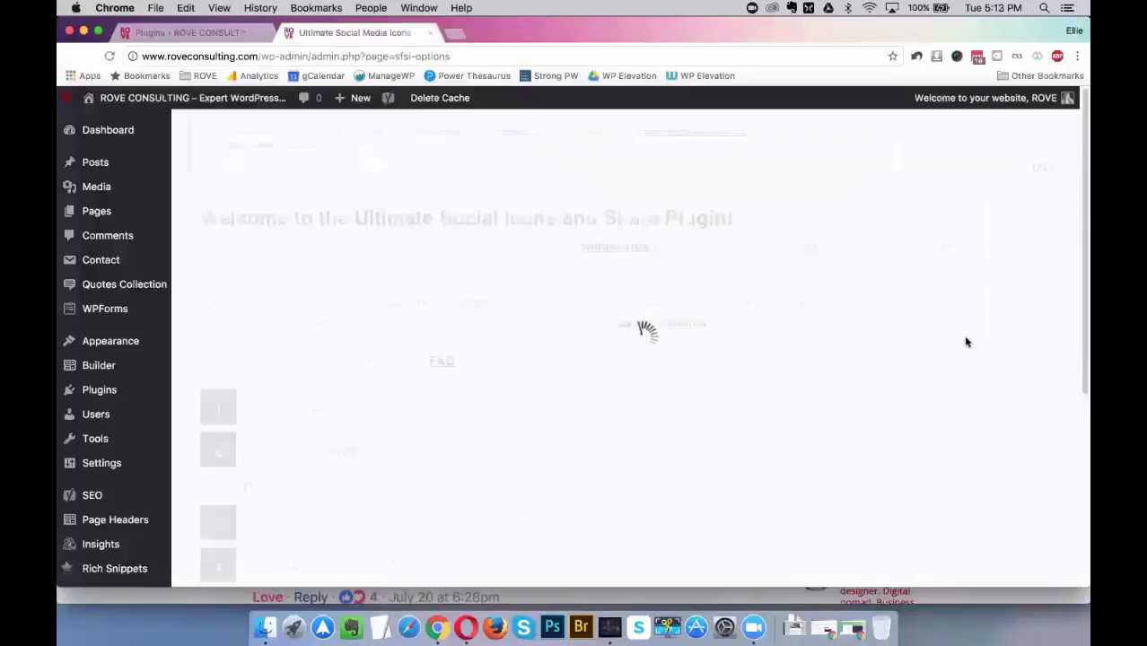
scroll(918, 343, "down", 3)
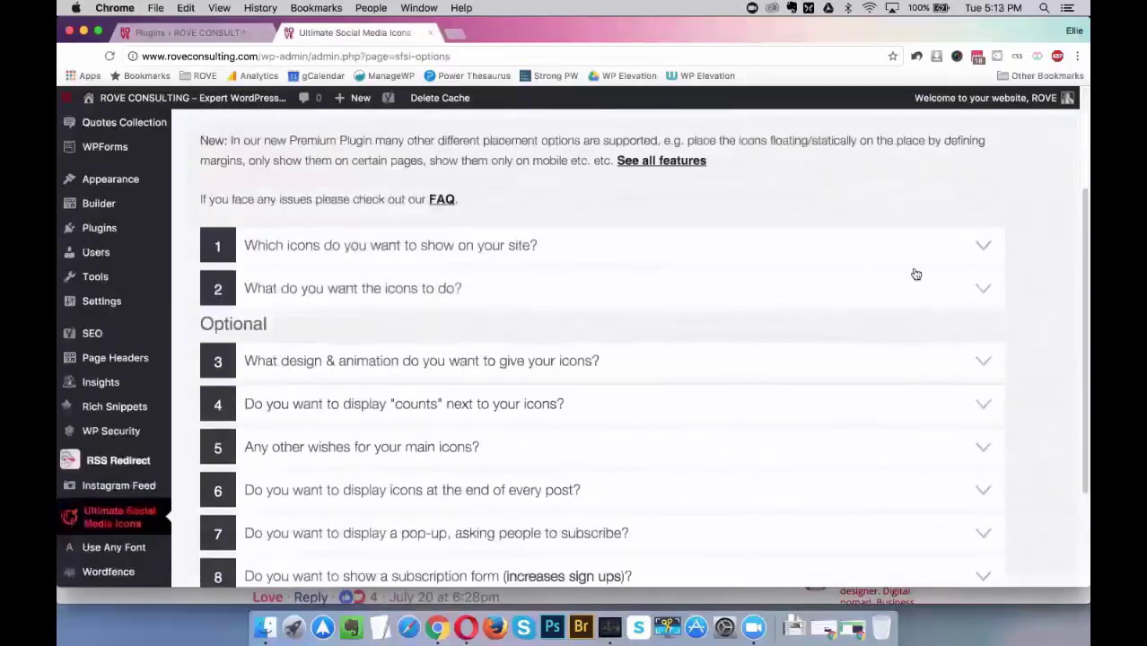
left_click(915, 245)
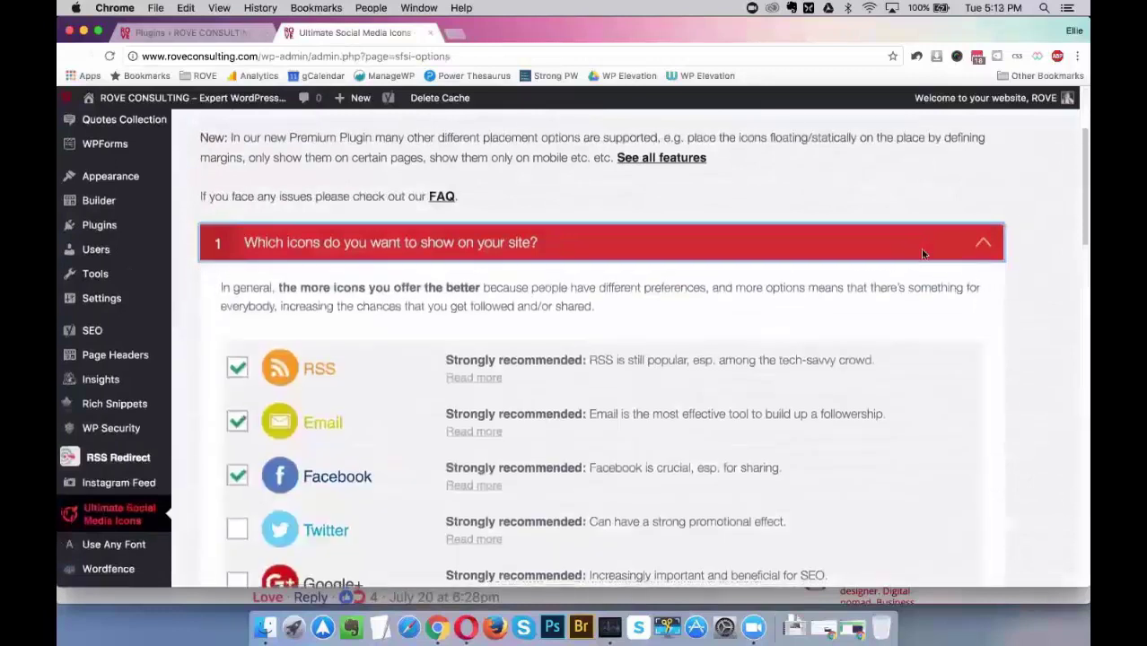
scroll(922, 251, "down", 10)
key("super+w")
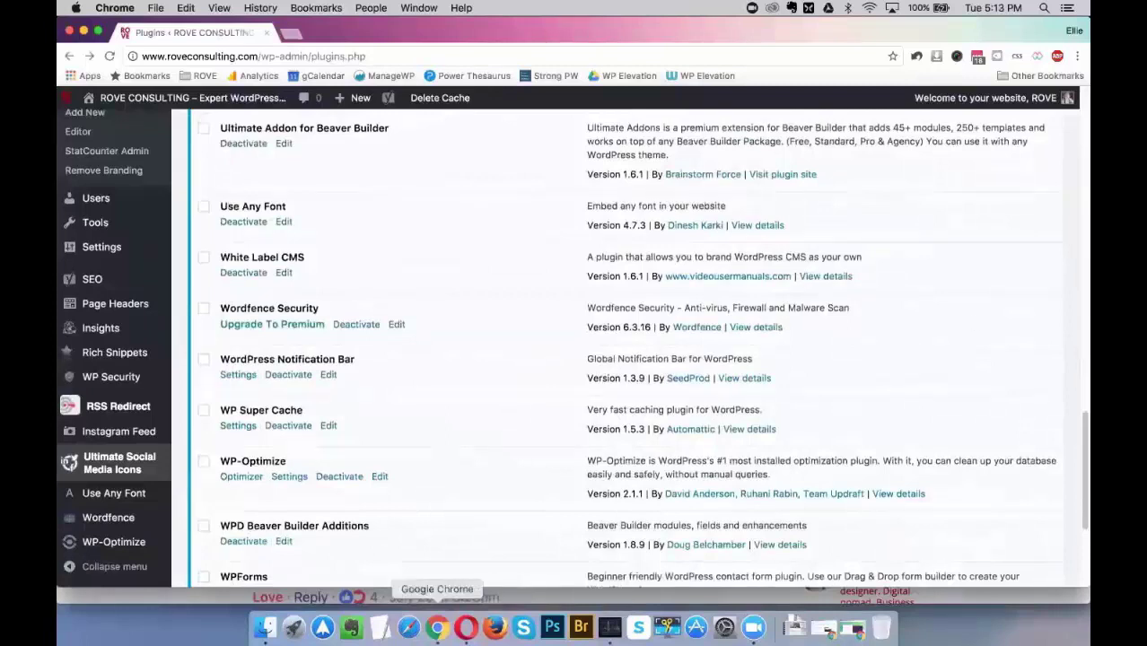
In Opera, open the blog post about WordPress communities for freelancers and examine the share buttons below the article.
left_click(466, 627)
left_click(402, 378)
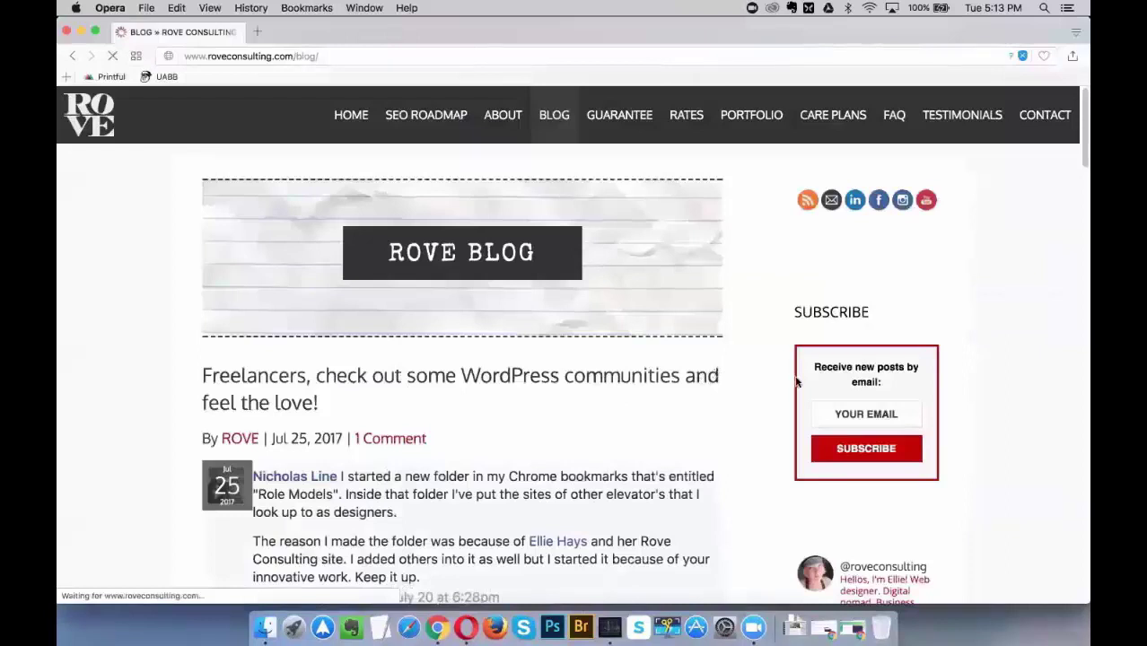
scroll(764, 414, "down", 1)
scroll(765, 413, "down", 15)
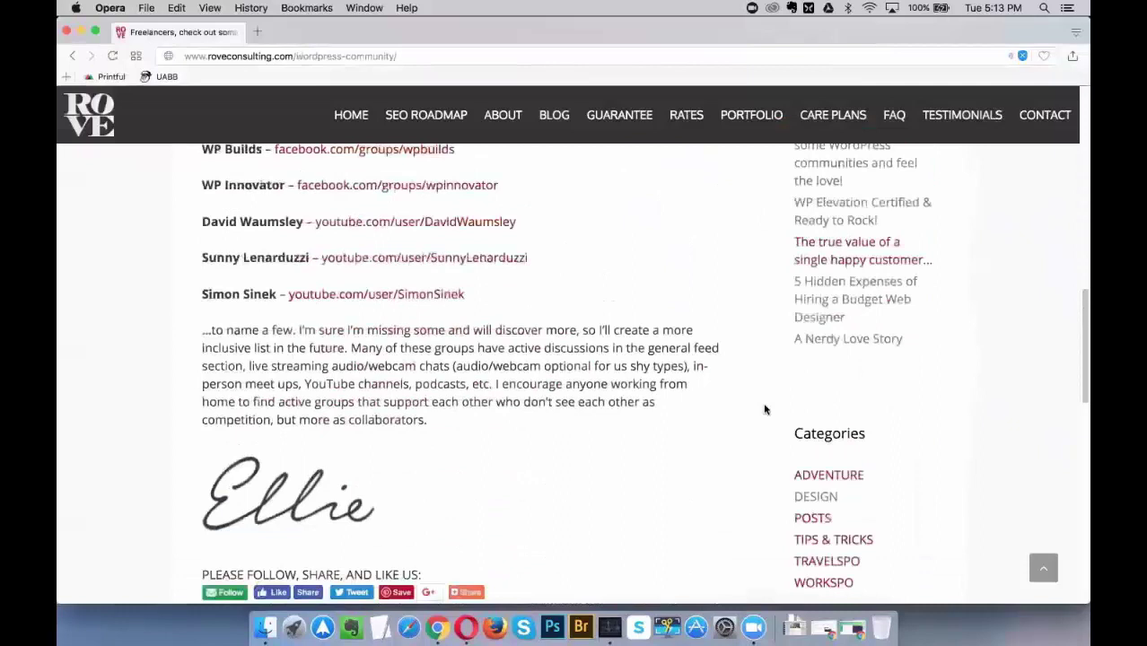
Check the share buttons below the Opera blog post, then switch to Chrome and review the plugin entries around White Label CMS.
scroll(765, 410, "down", 4)
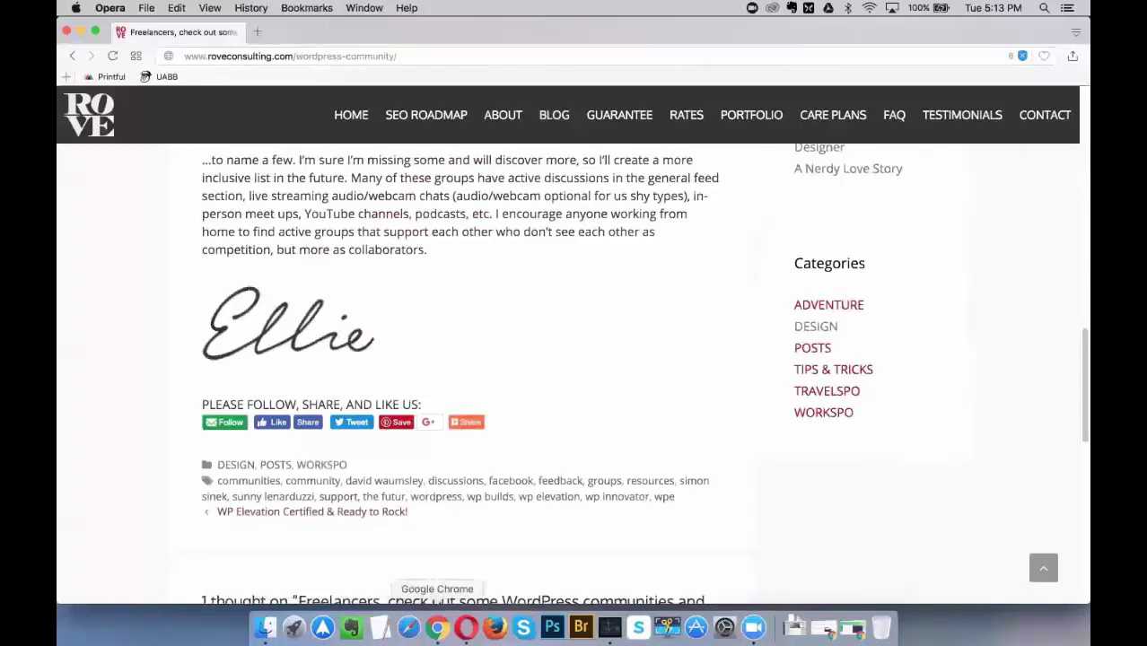
left_click(437, 628)
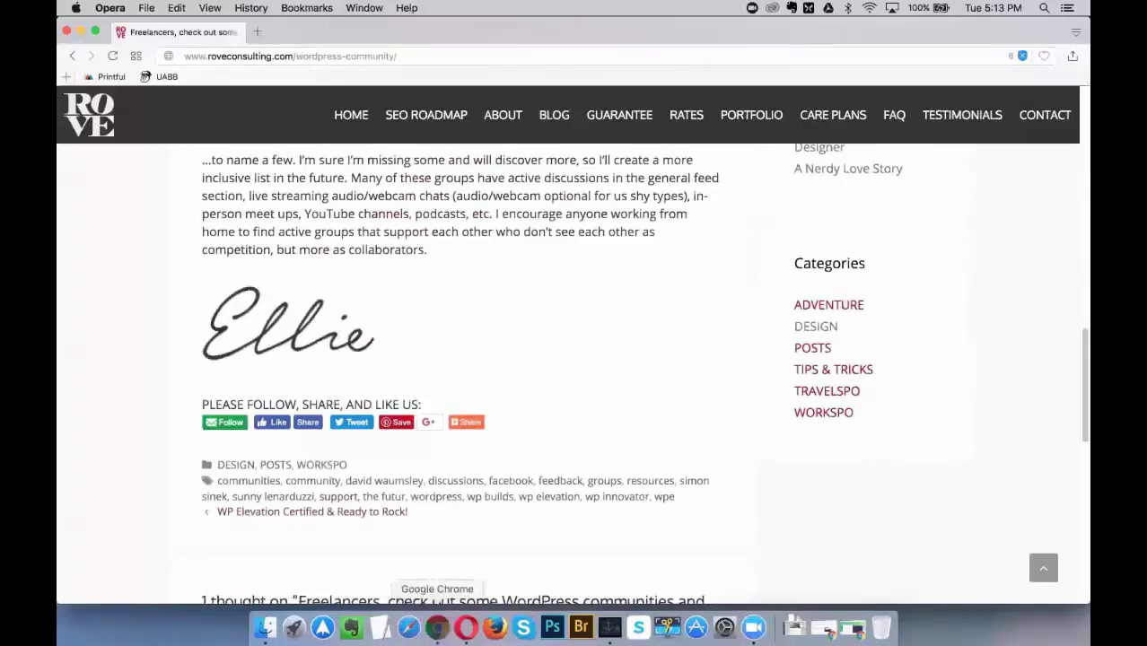
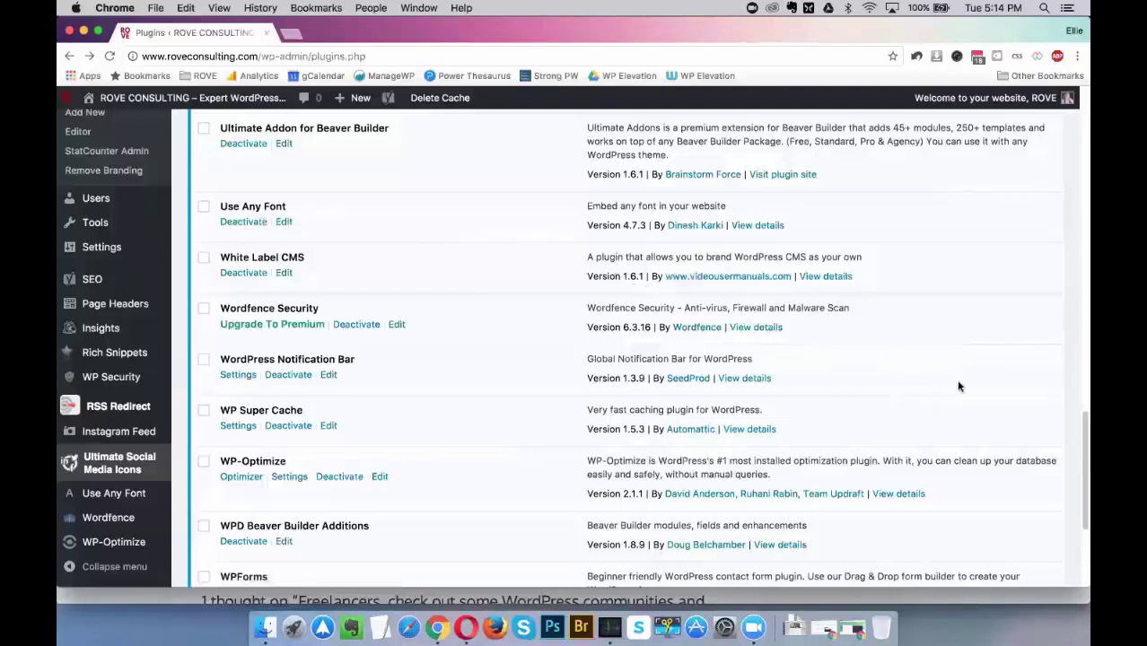
scroll(1008, 408, "down", 1)
scroll(642, 348, "down", 2)
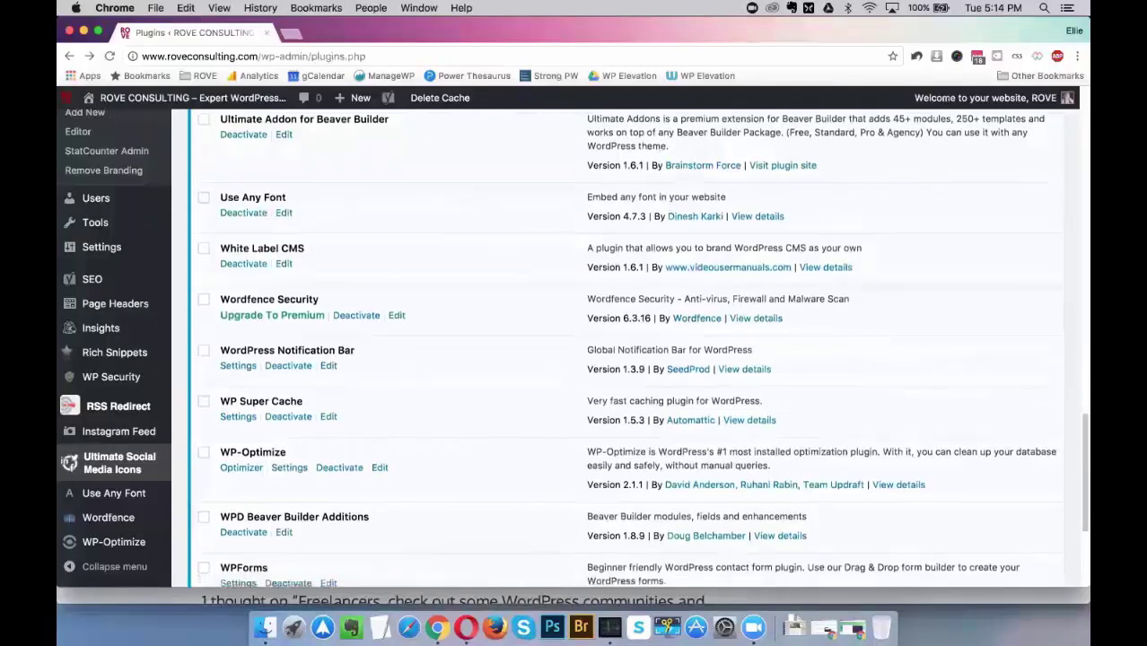
scroll(643, 348, "down", 1)
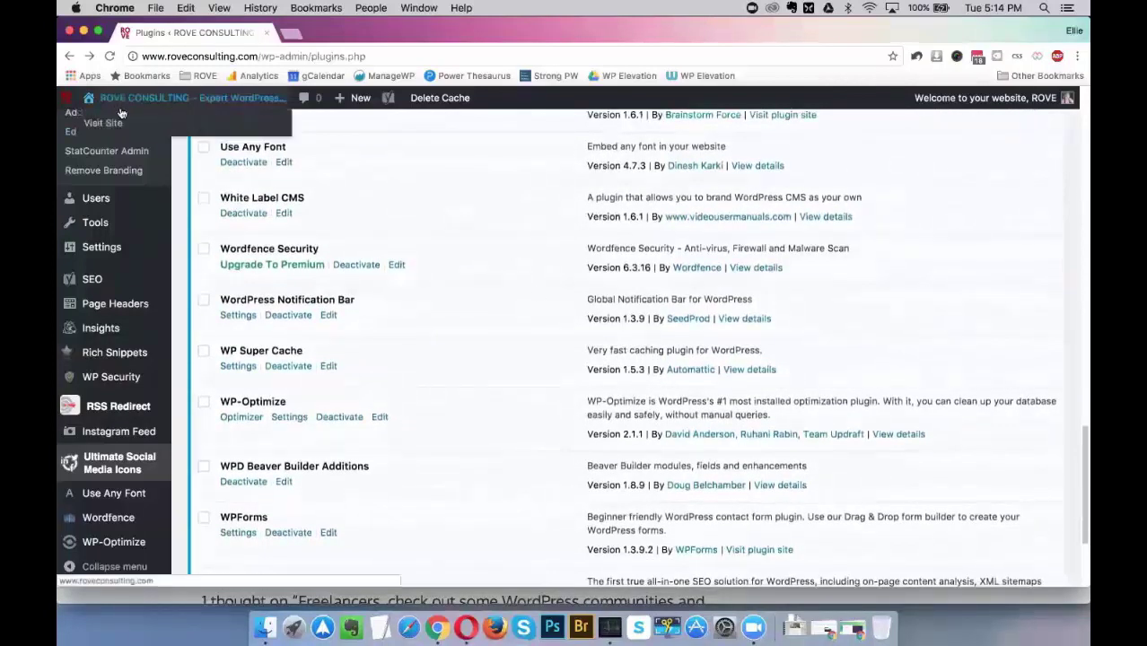
Open the WordPress Dashboard in a separate tab to examine its custom branding, then return to the plugin list and check the account greeting.
scroll(213, 216, "up", 1)
scroll(214, 217, "up", 10)
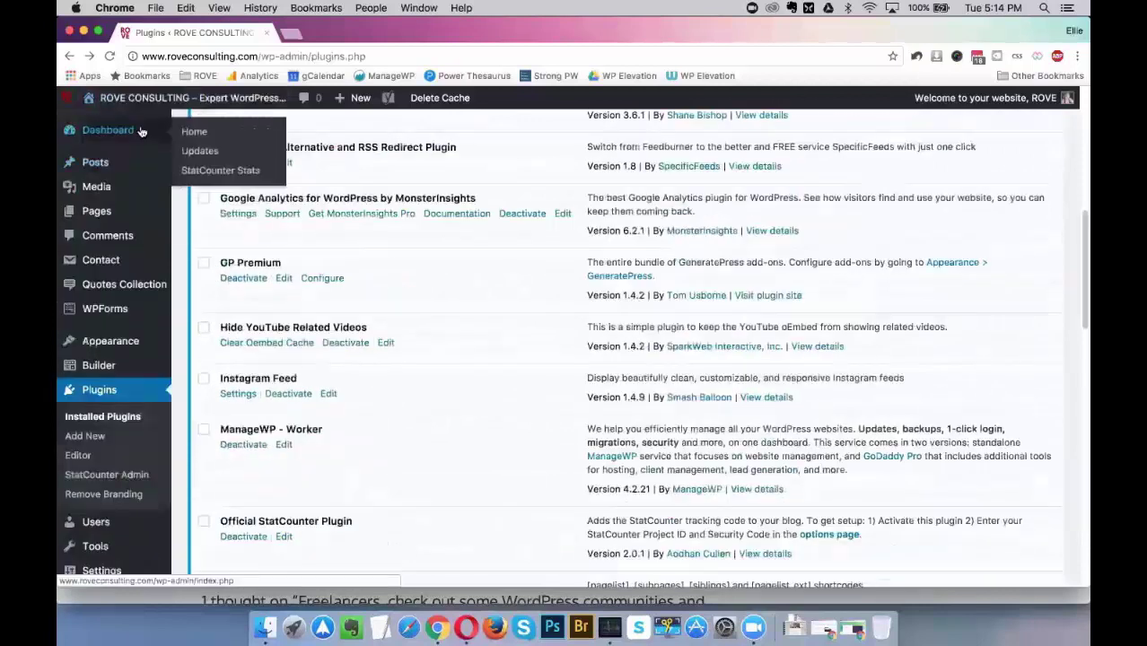
left_click(141, 132, "super")
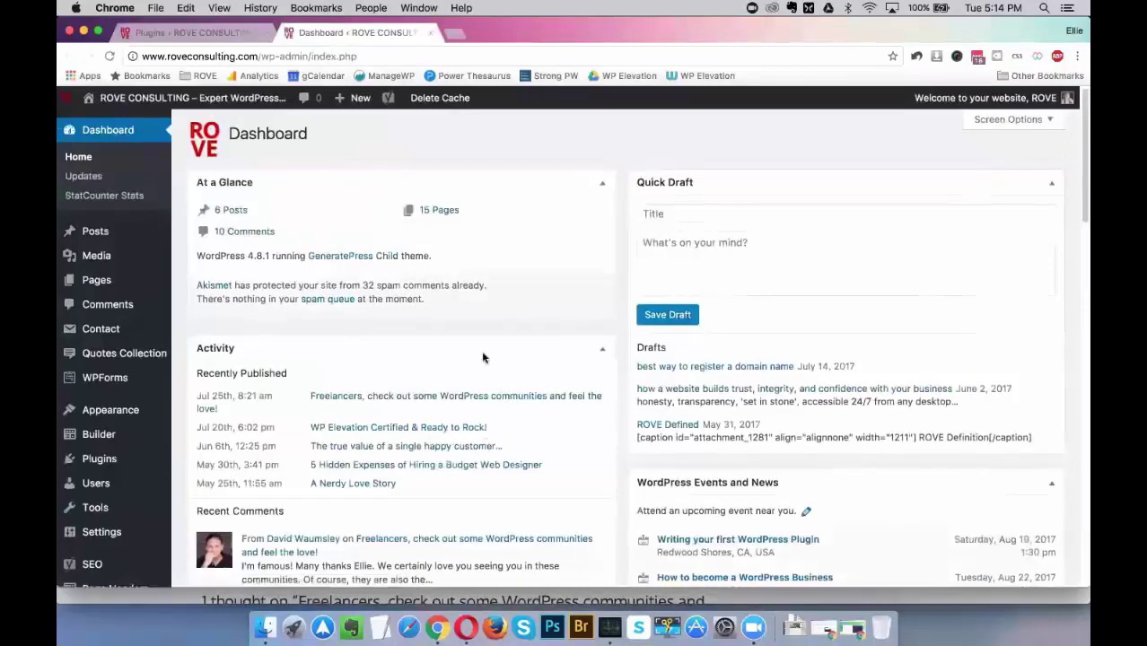
left_click(226, 33)
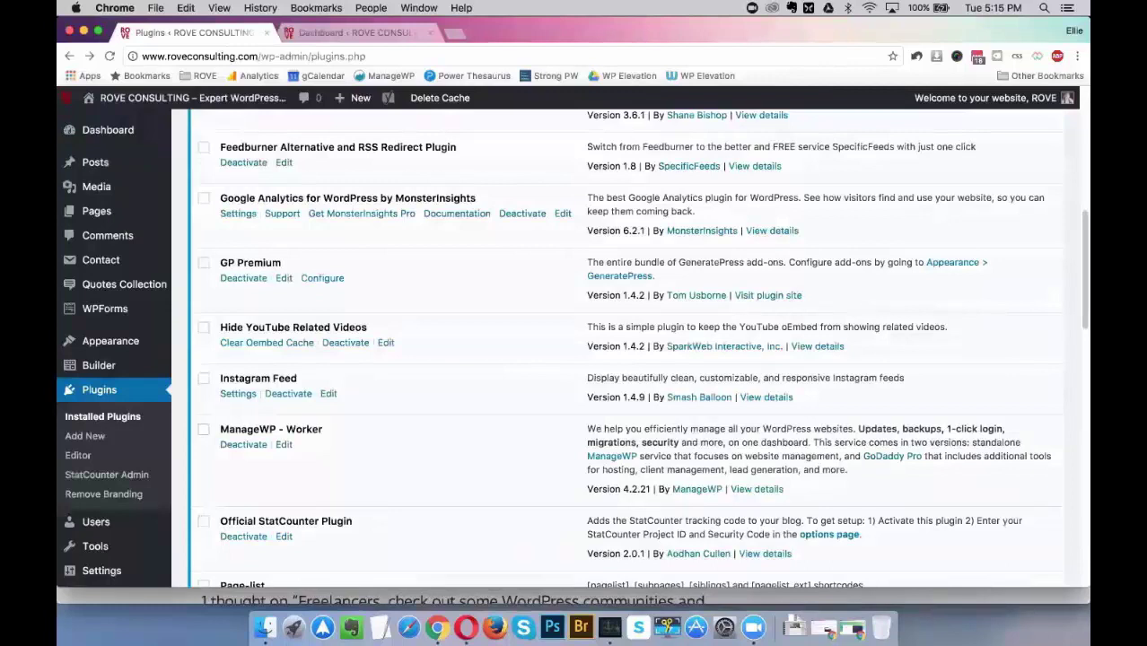
mouse_move(979, 100)
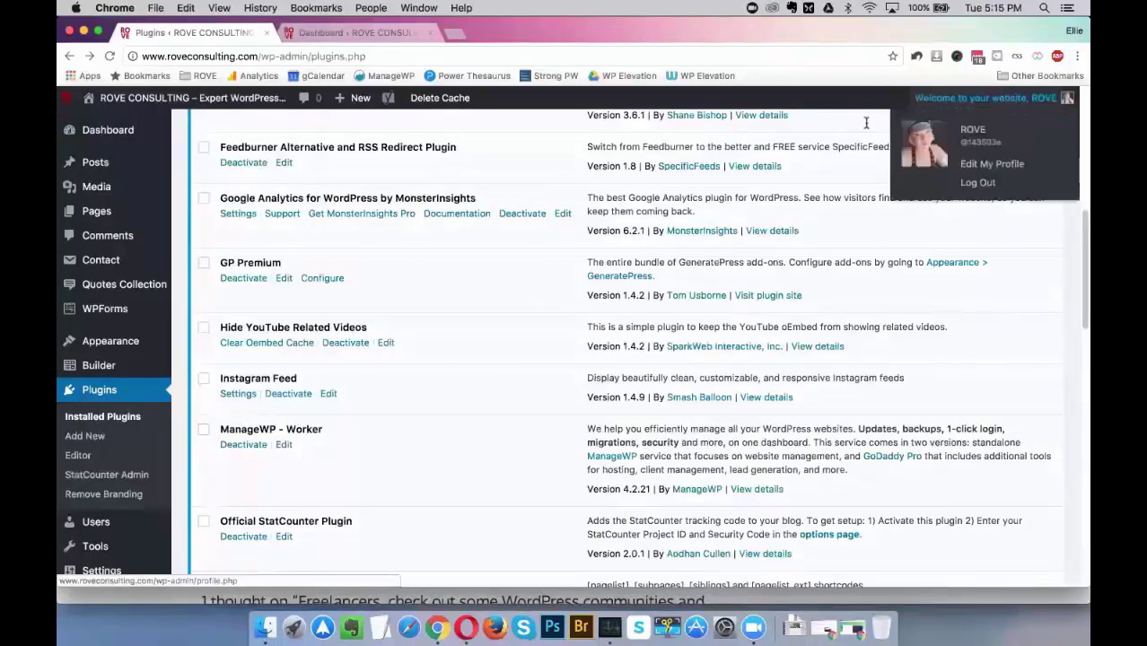
Review the installed plugins from Remove WP Branding through Yoast SEO, and check the AK: Featured Post Sidebar Widget entry.
scroll(962, 286, "down", 10)
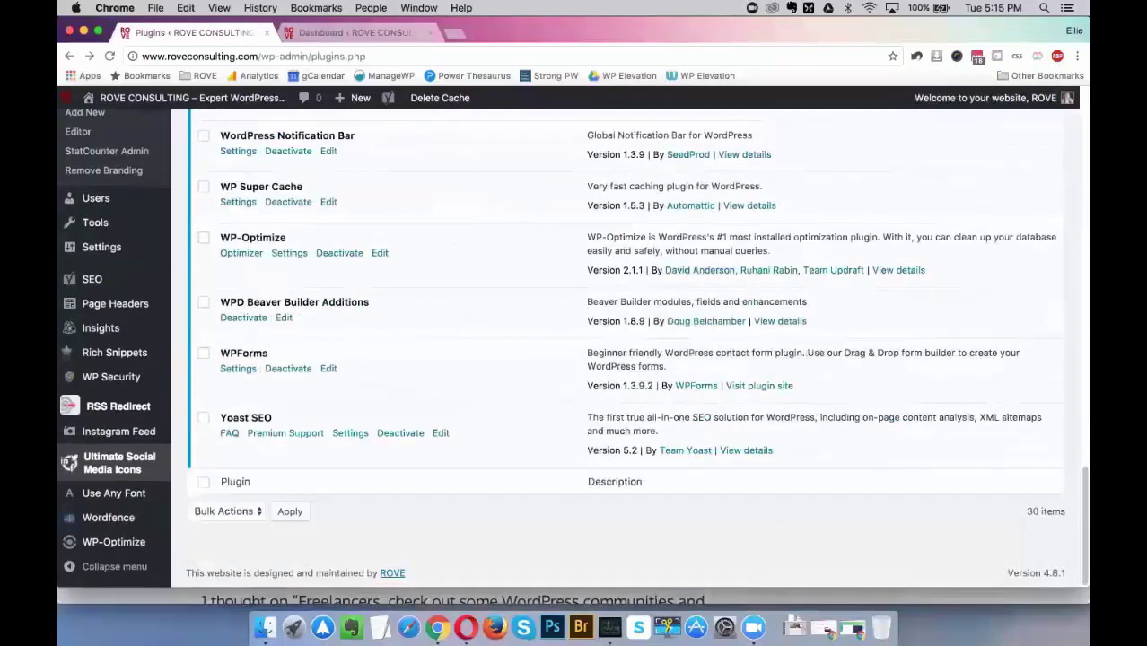
scroll(848, 435, "up", 5)
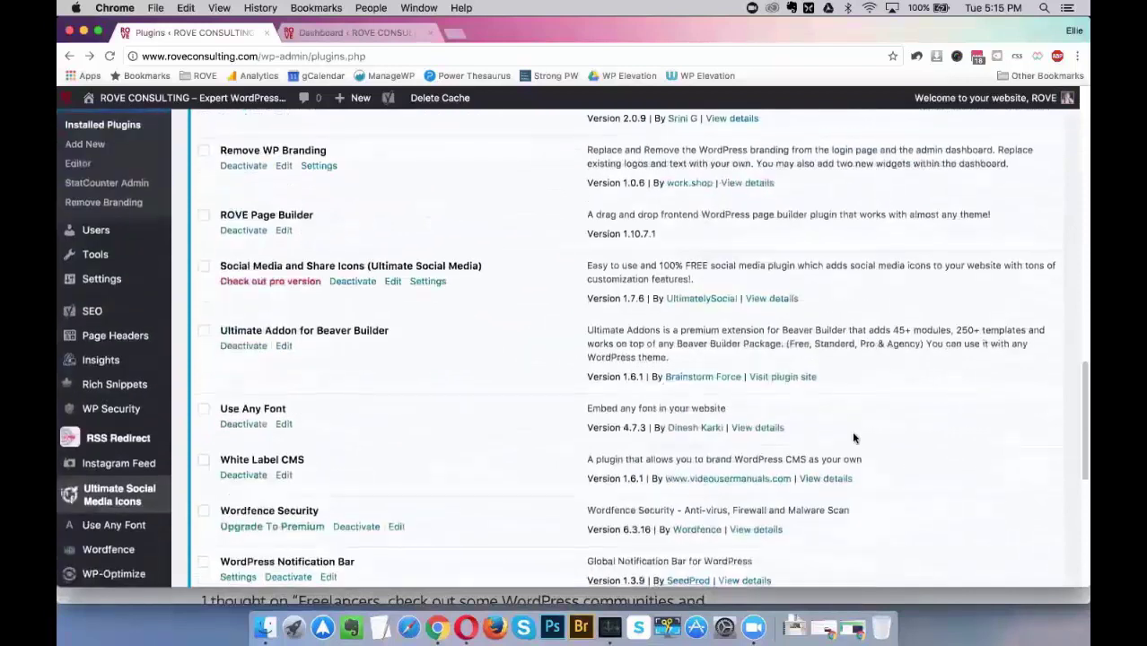
scroll(854, 438, "down", 1)
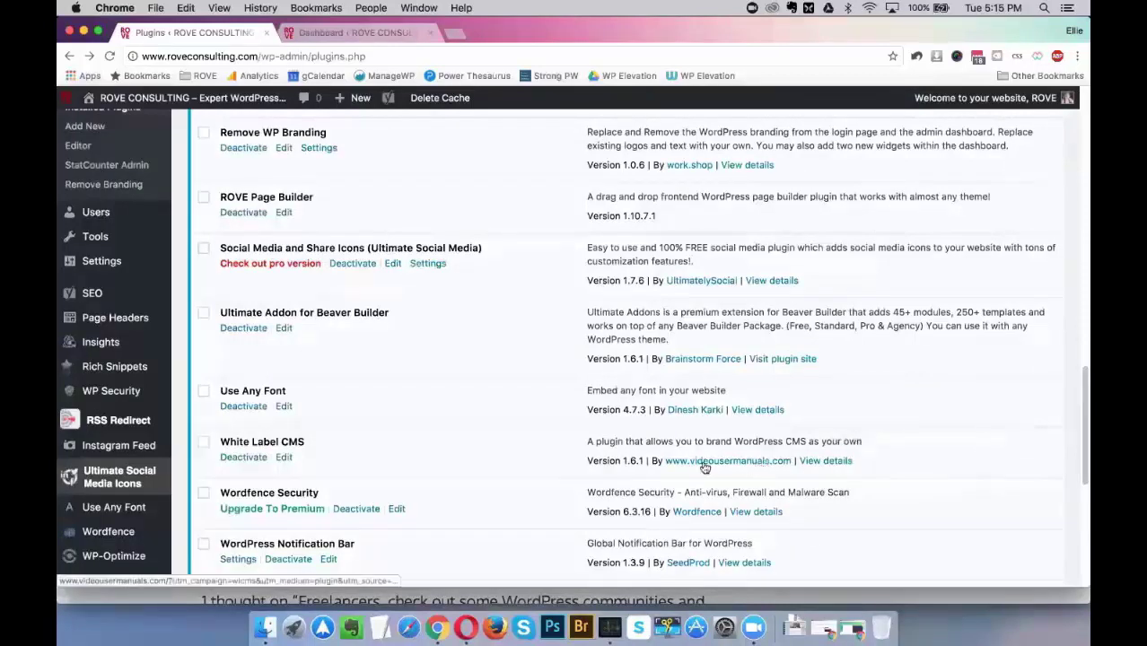
scroll(909, 420, "down", 3)
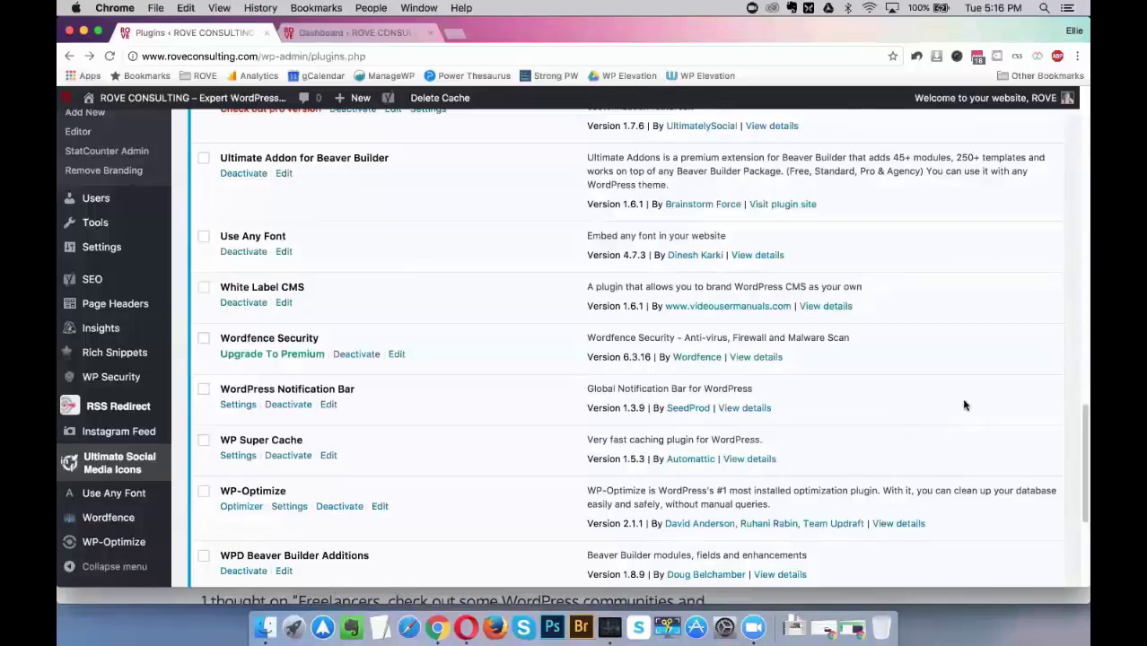
scroll(964, 406, "down", 5)
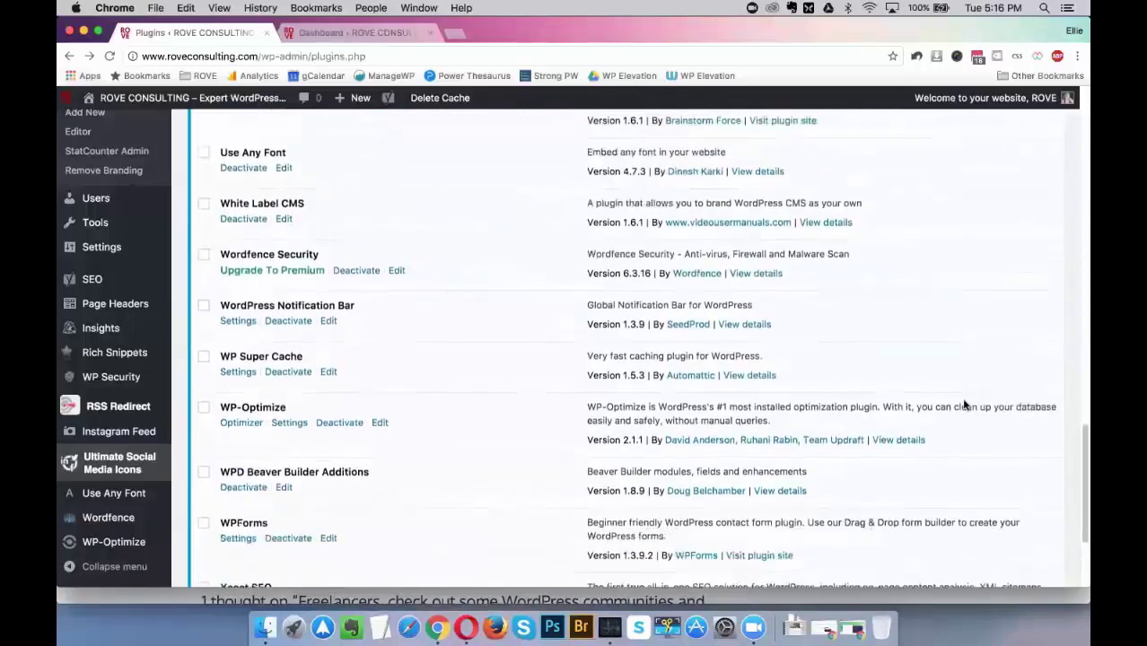
scroll(964, 406, "down", 1)
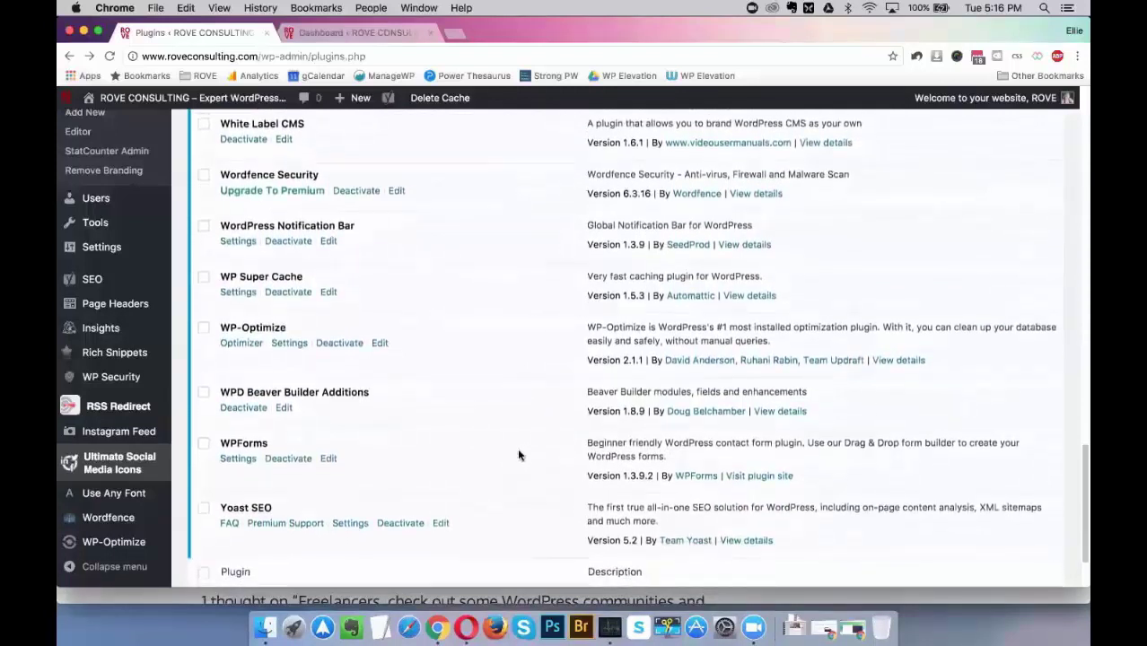
scroll(536, 436, "up", 15)
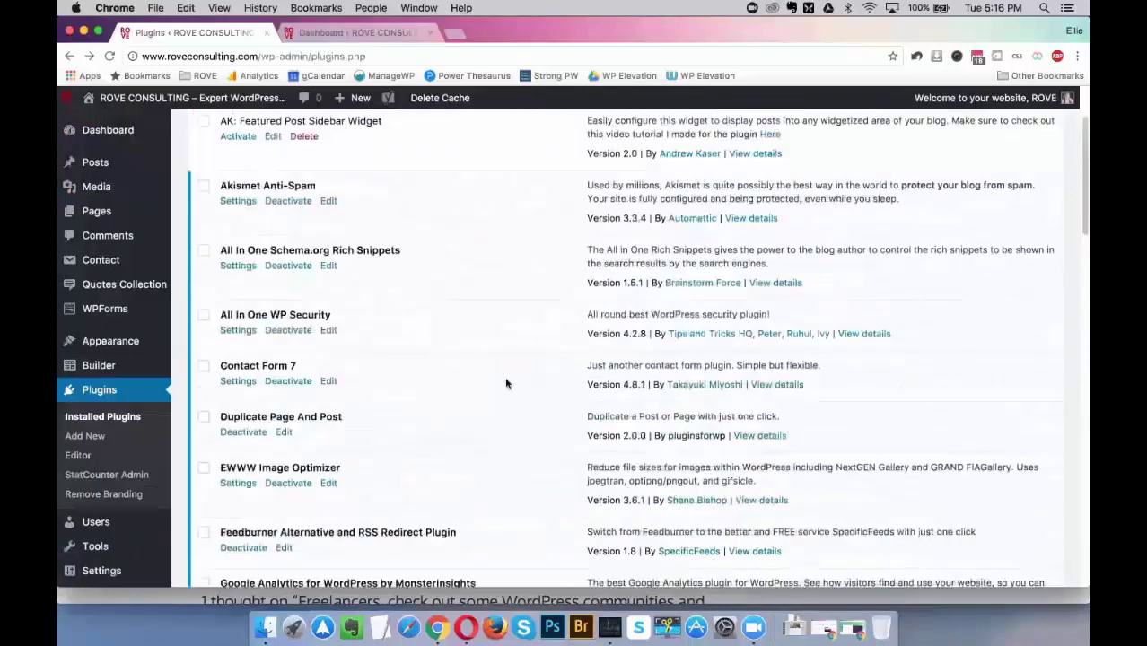
scroll(345, 250, "up", 3)
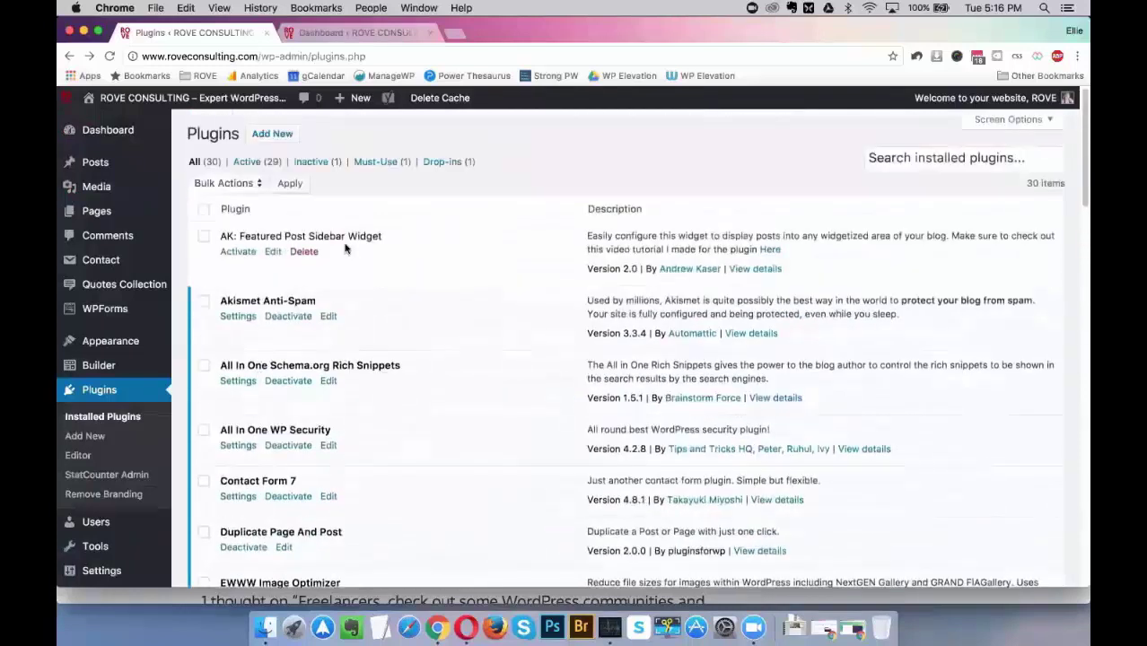
scroll(464, 328, "down", 15)
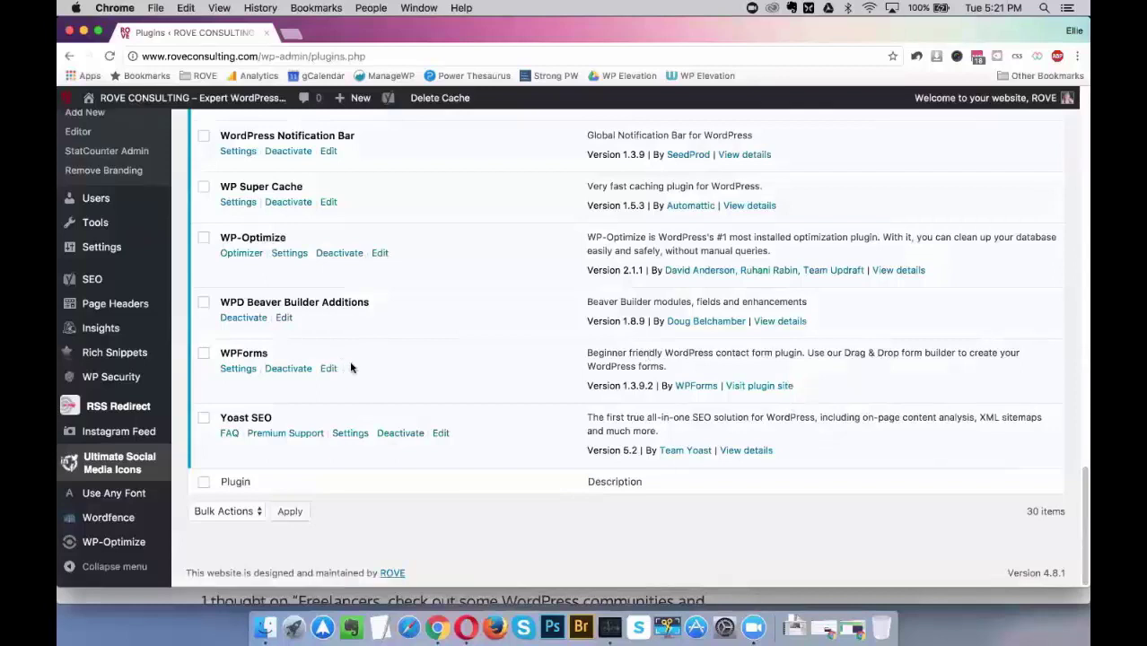
Open the WPD Beaver Builder Additions details in a separate tab, read its modules and entrance animations, and close the tab.
scroll(340, 310, "up", 3)
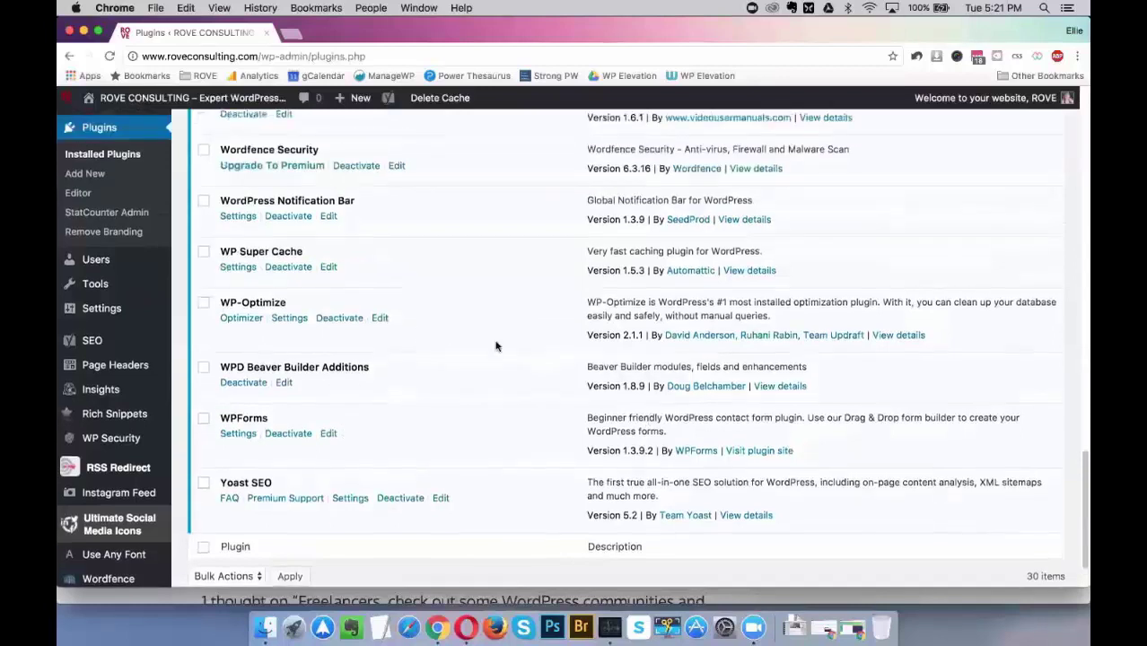
scroll(505, 348, "up", 5)
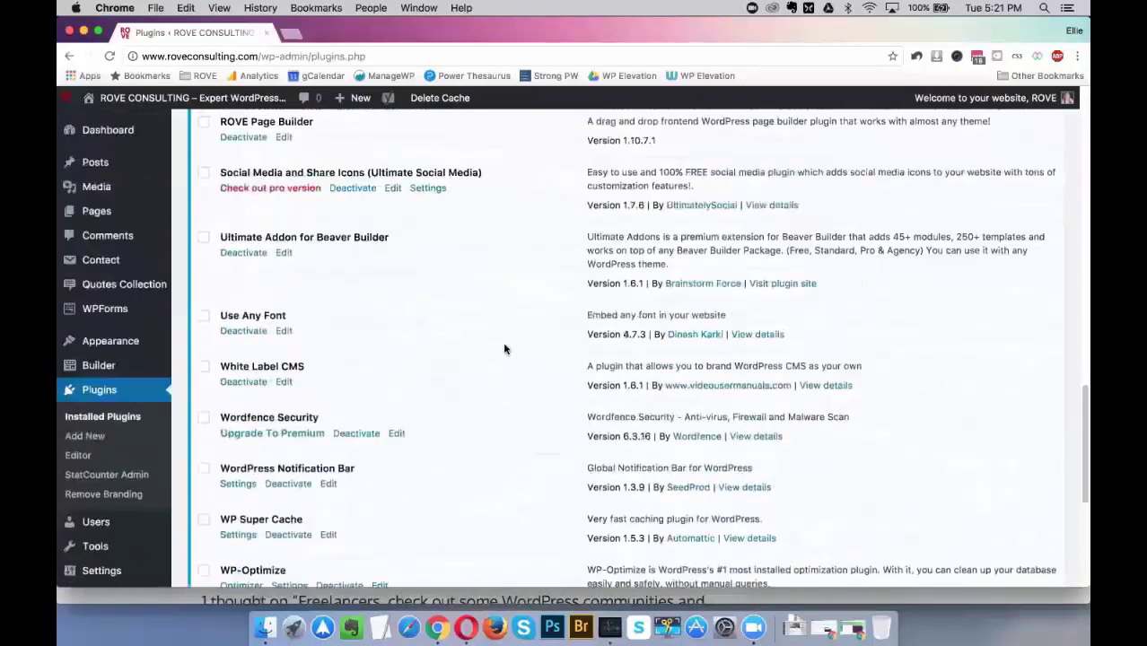
scroll(508, 312, "down", 4)
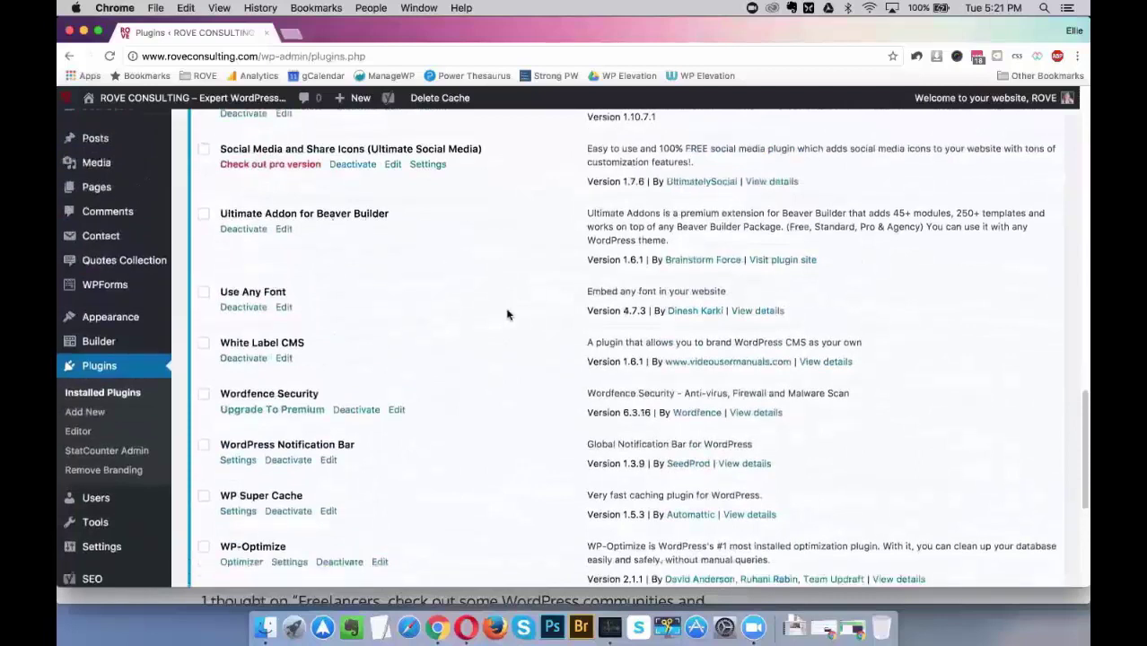
scroll(508, 314, "down", 2)
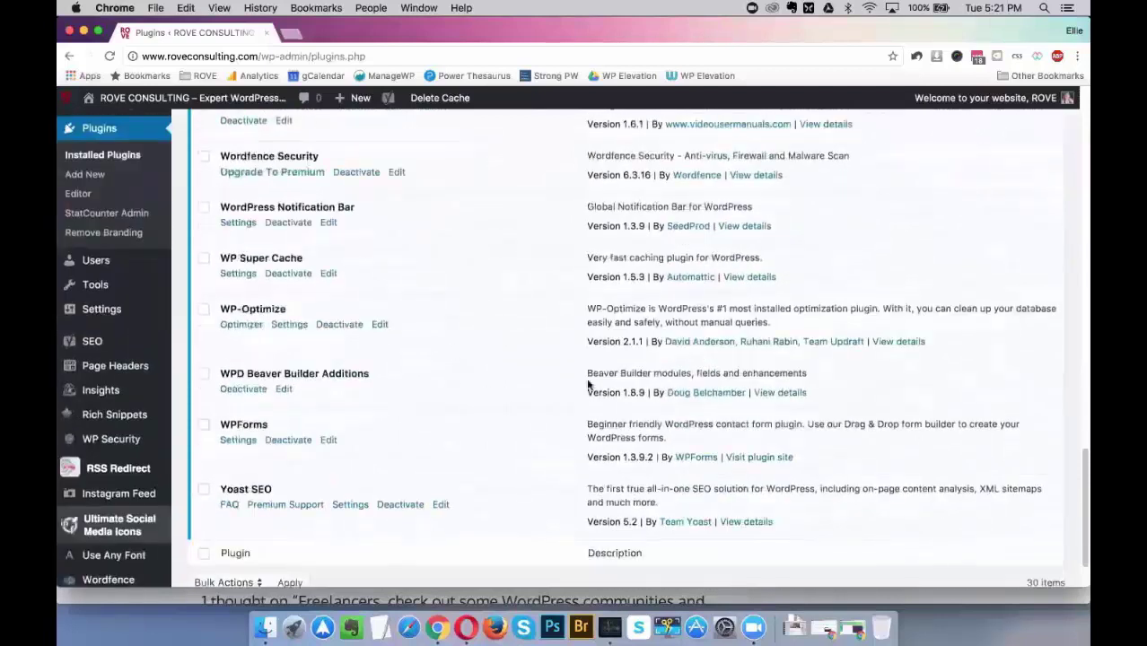
left_click(795, 397, "super")
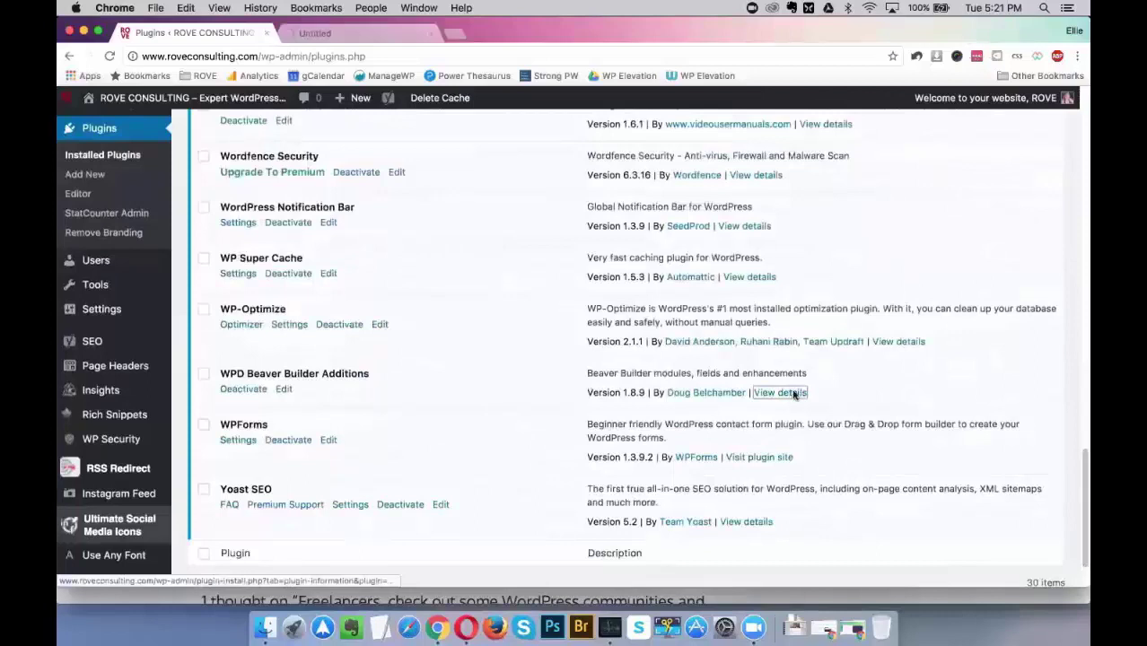
left_click(359, 33)
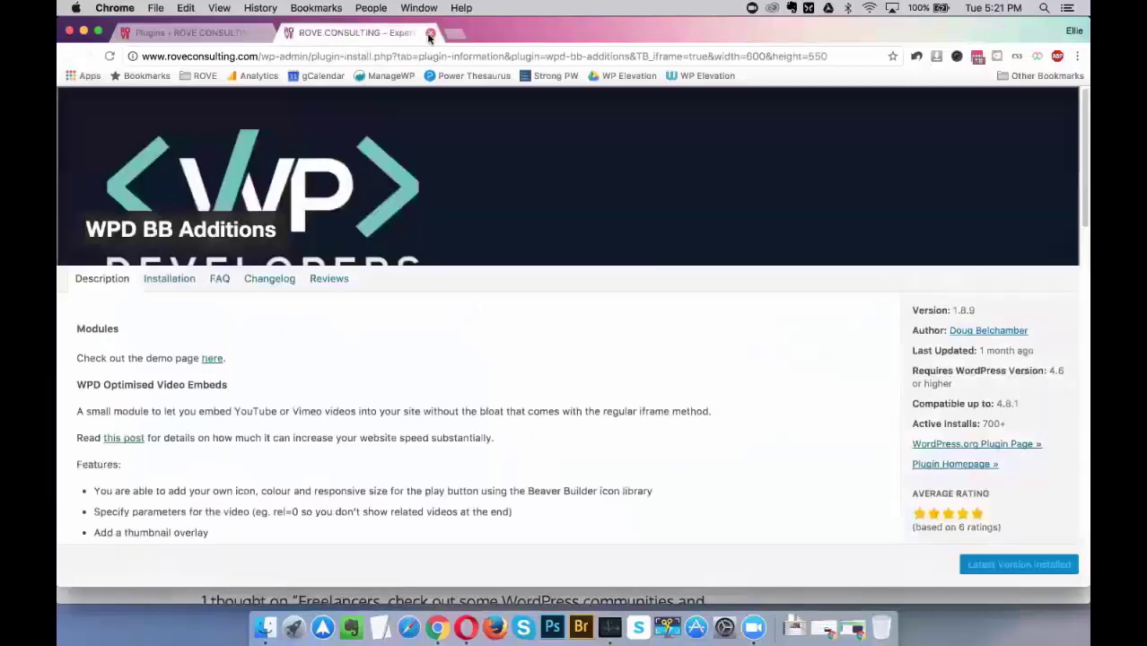
scroll(333, 306, "down", 15)
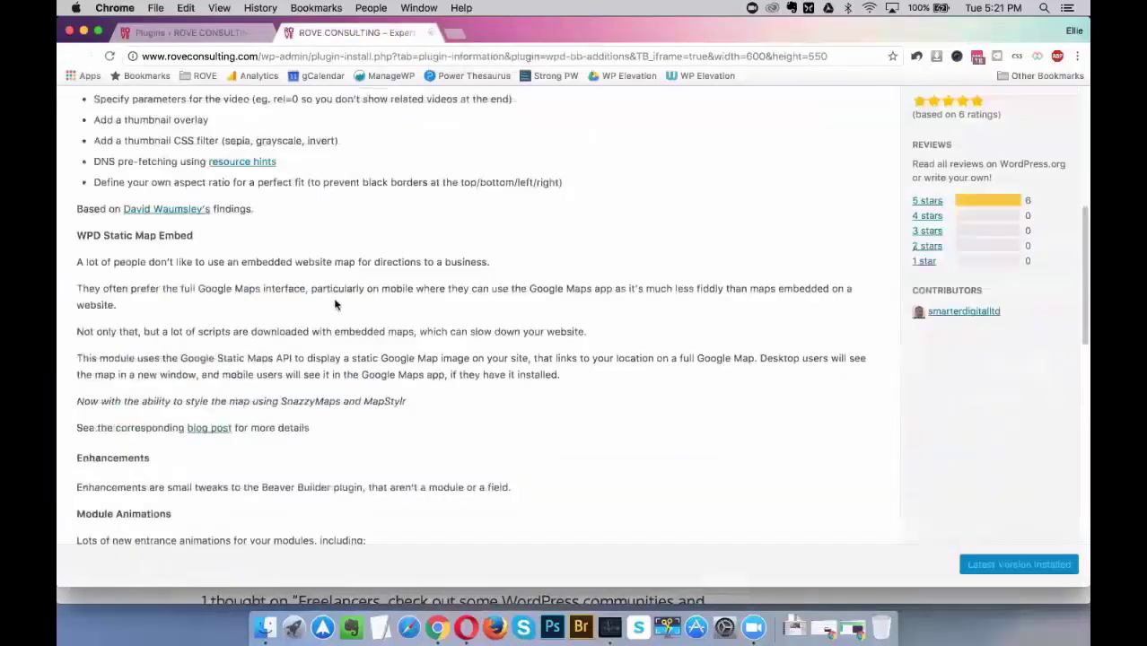
scroll(340, 304, "up", 15)
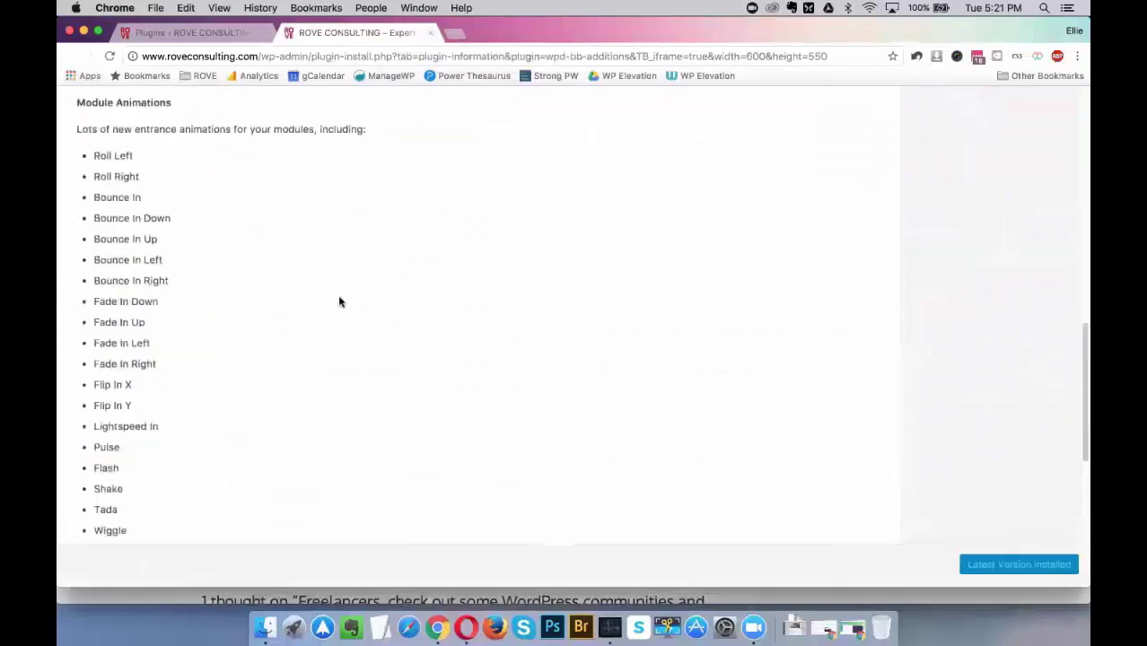
left_click(430, 33)
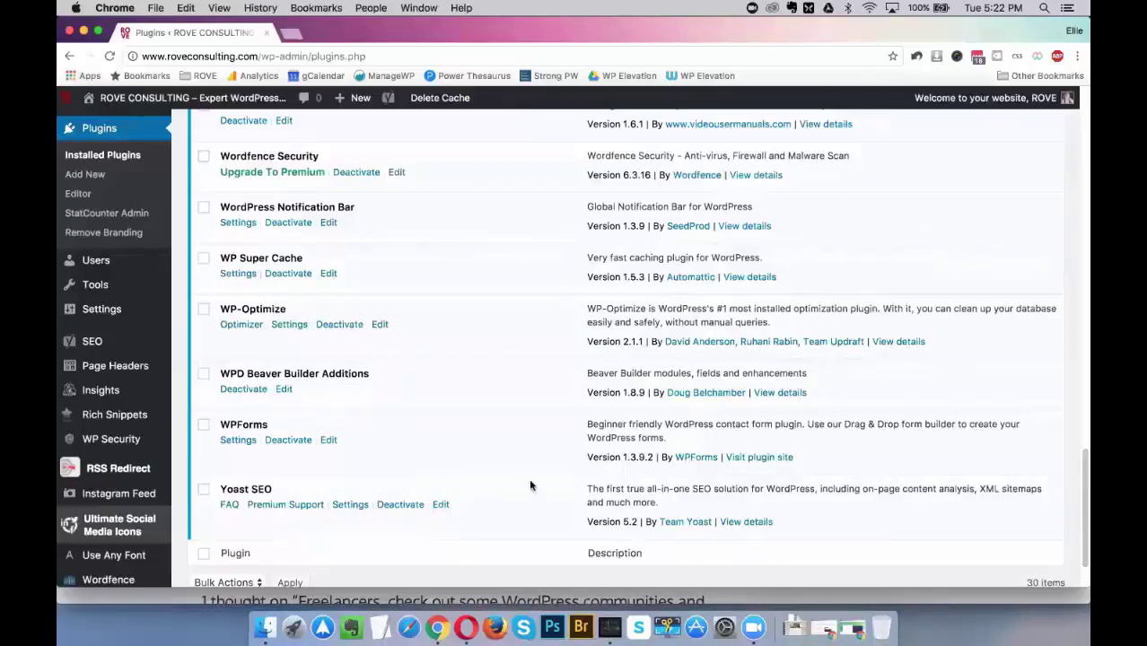
Switch to Opera, open the ROVE site's Portfolio page, and examine the embedded project walk-through videos.
left_click(466, 626)
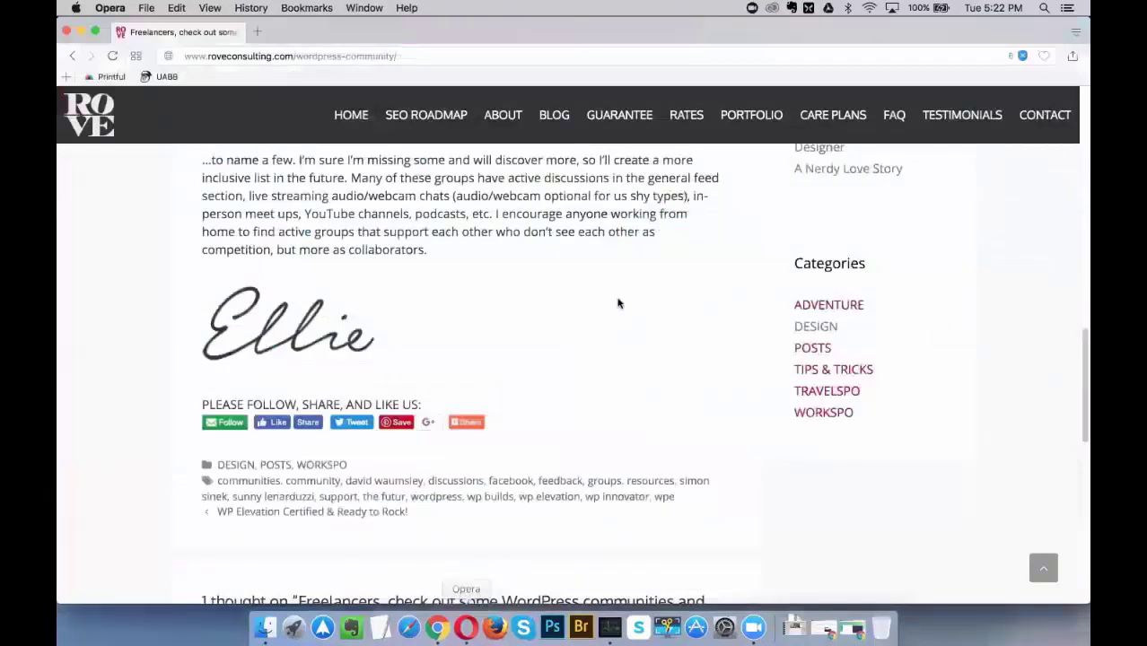
left_click(755, 115)
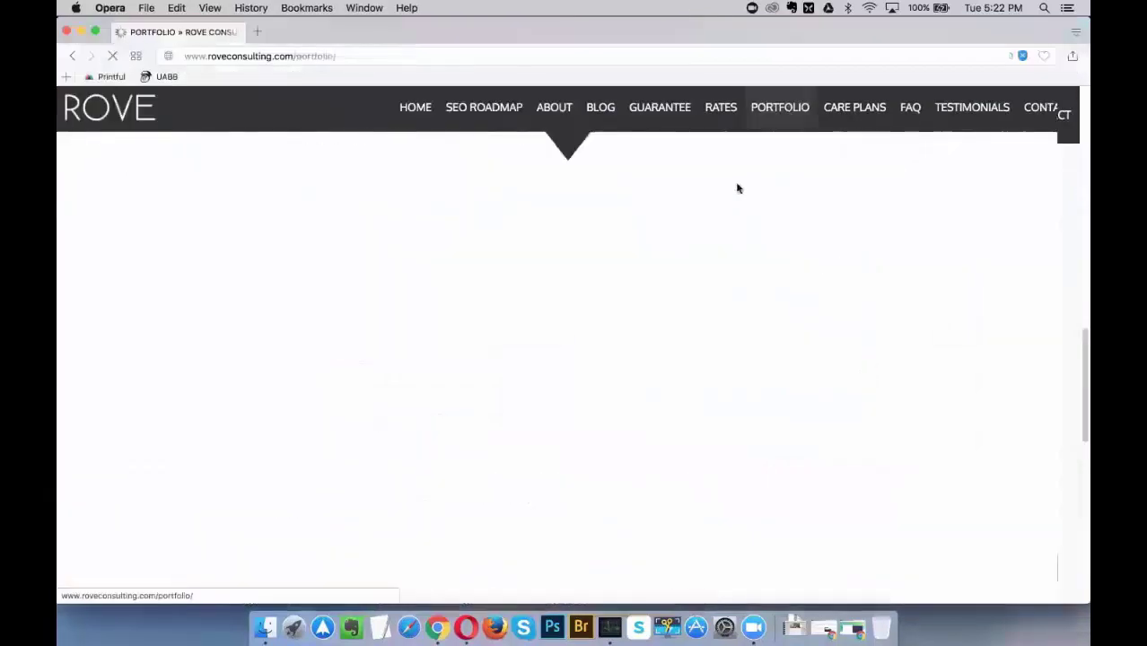
scroll(797, 198, "down", 5)
scroll(799, 201, "down", 5)
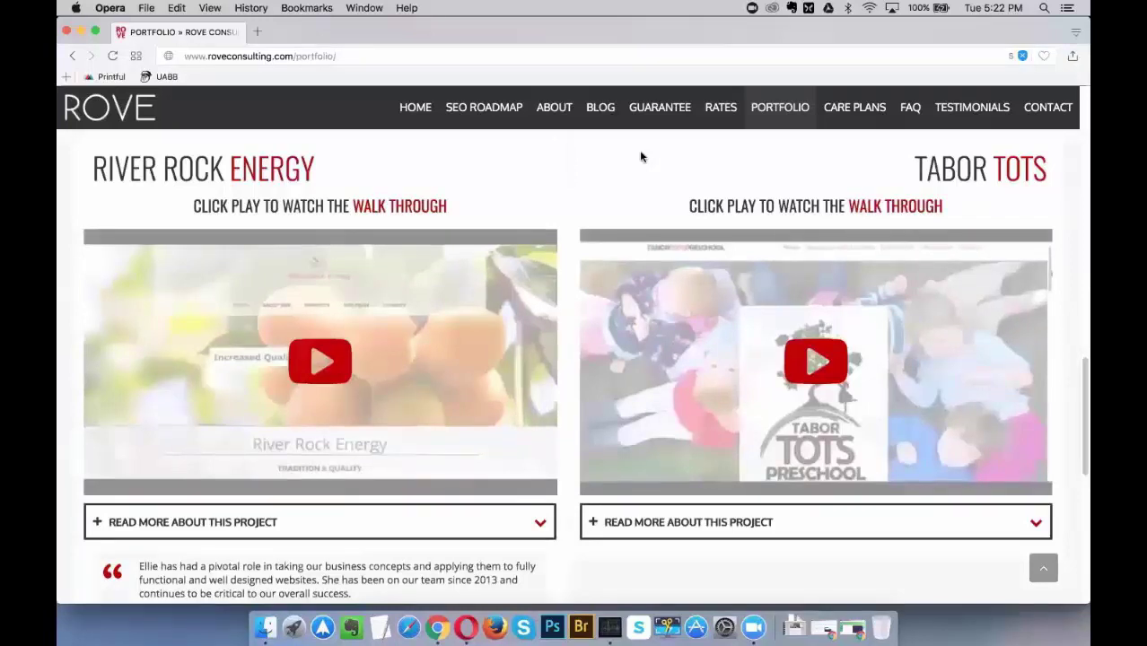
Return to Chrome and review the last entries of the plugin list, including WPForms and Yoast SEO.
left_click(437, 627)
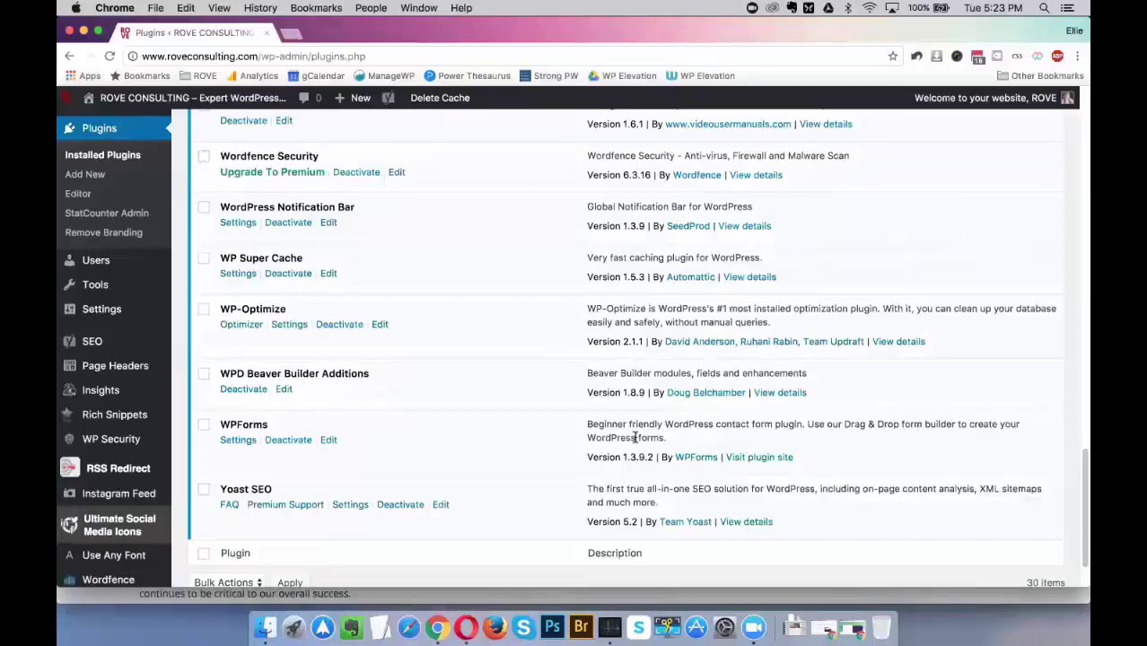
scroll(636, 437, "up", 4)
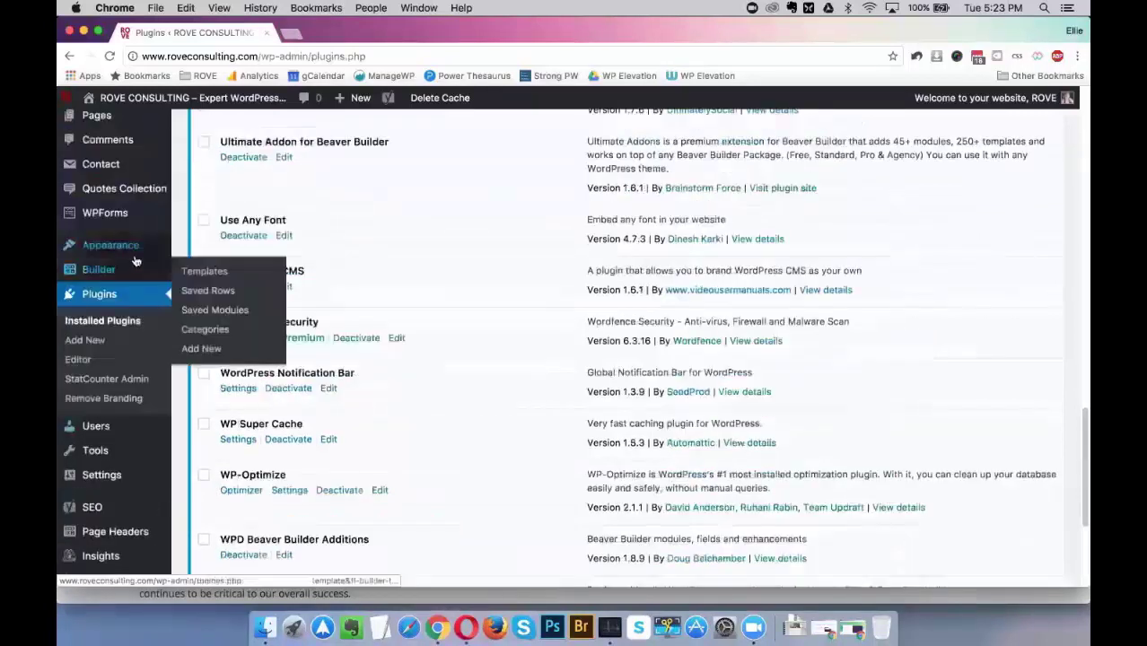
mouse_move(117, 217)
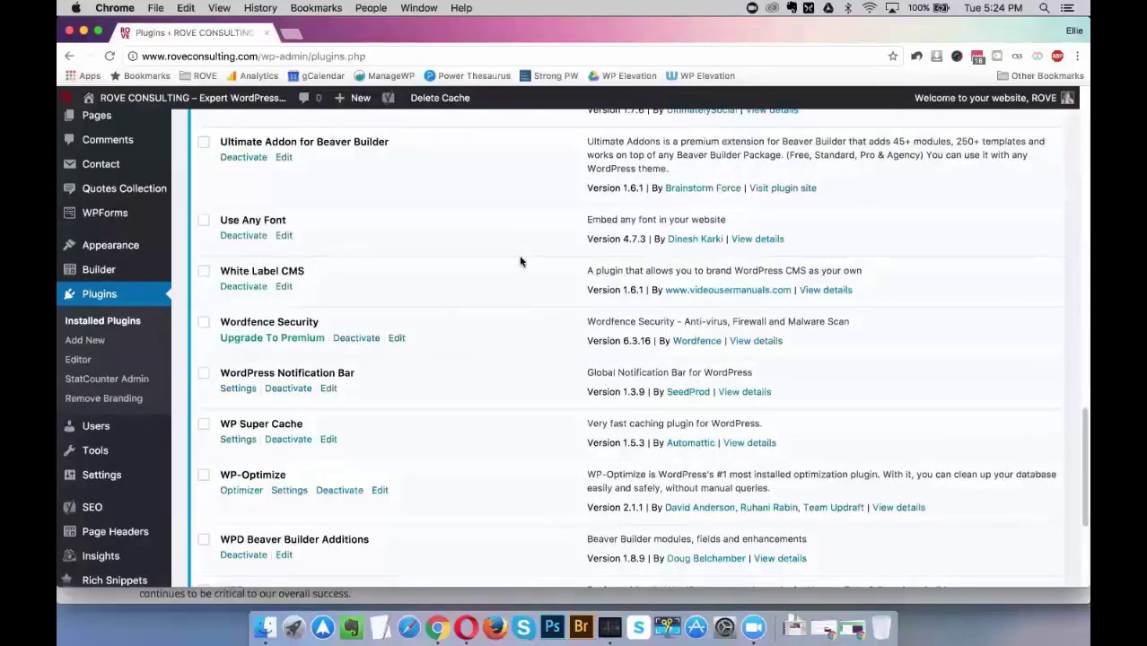
scroll(517, 266, "down", 5)
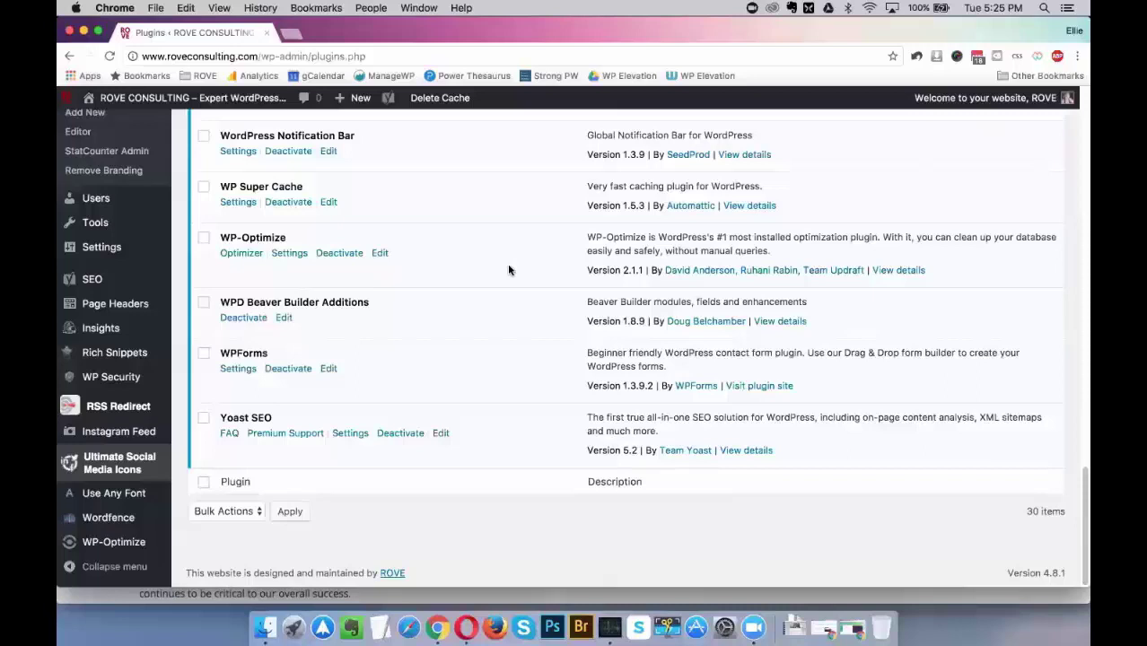
scroll(549, 305, "up", 3)
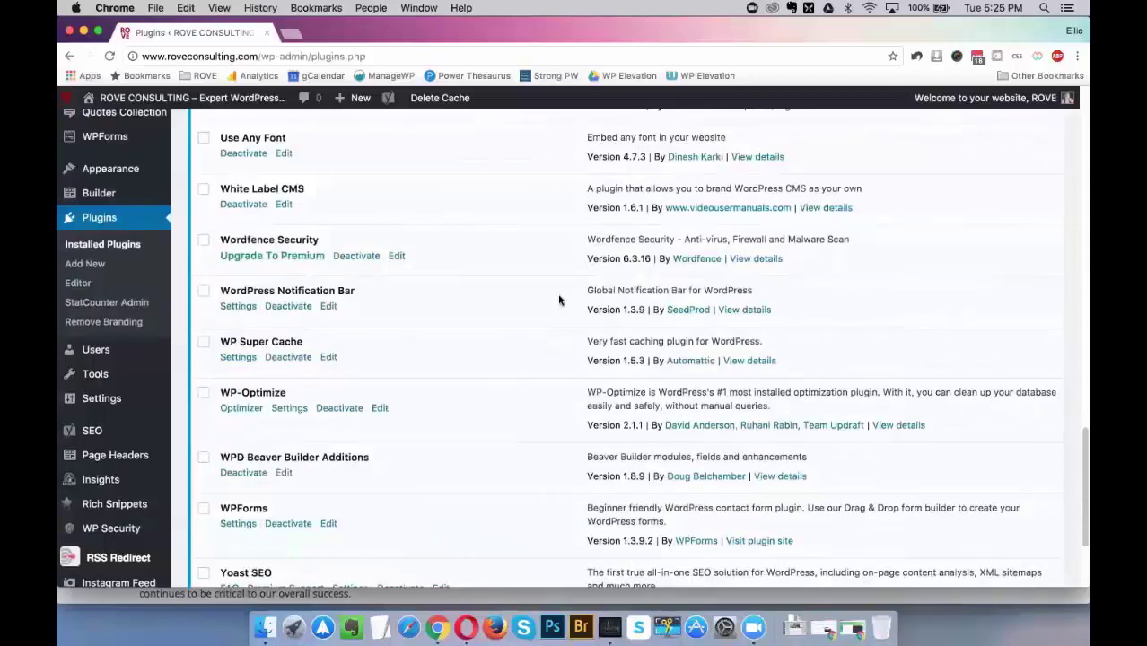
Finish reviewing the plugin list and open the ABOUT US page for editing from the site's pages.
scroll(562, 300, "down", 1)
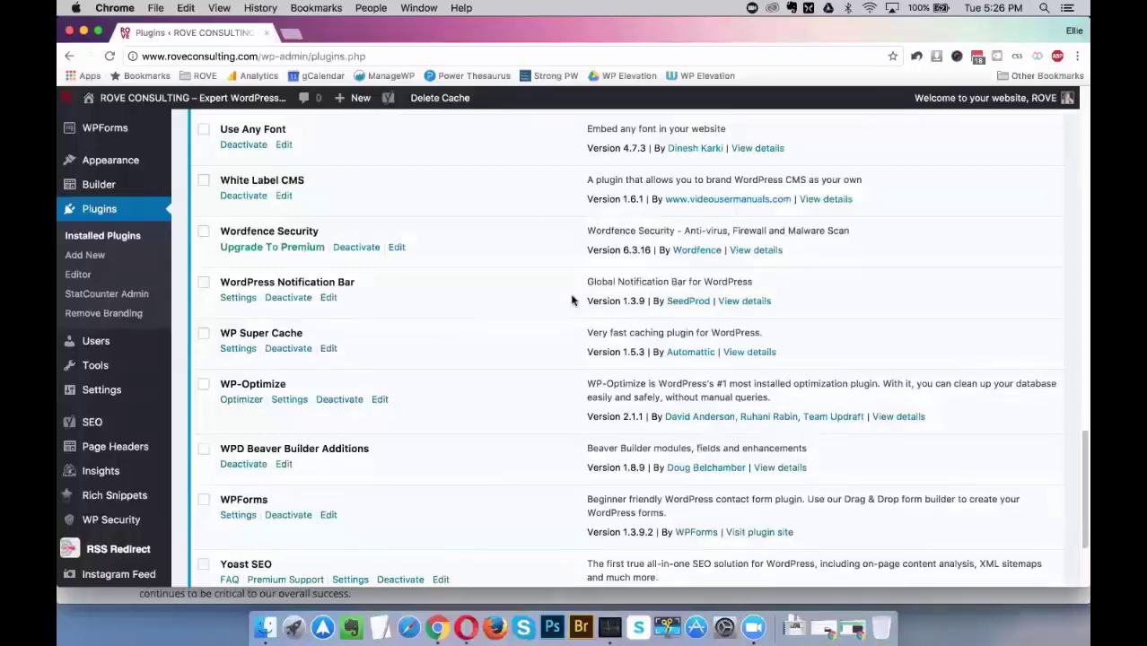
scroll(575, 300, "down", 4)
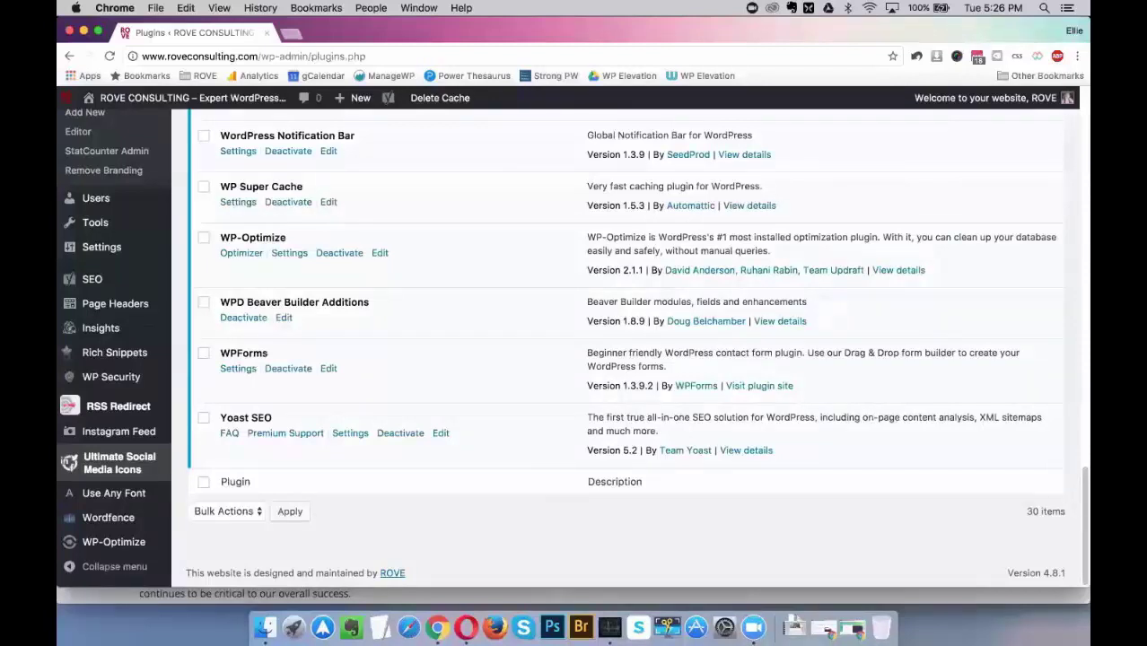
scroll(112, 175, "up", 7)
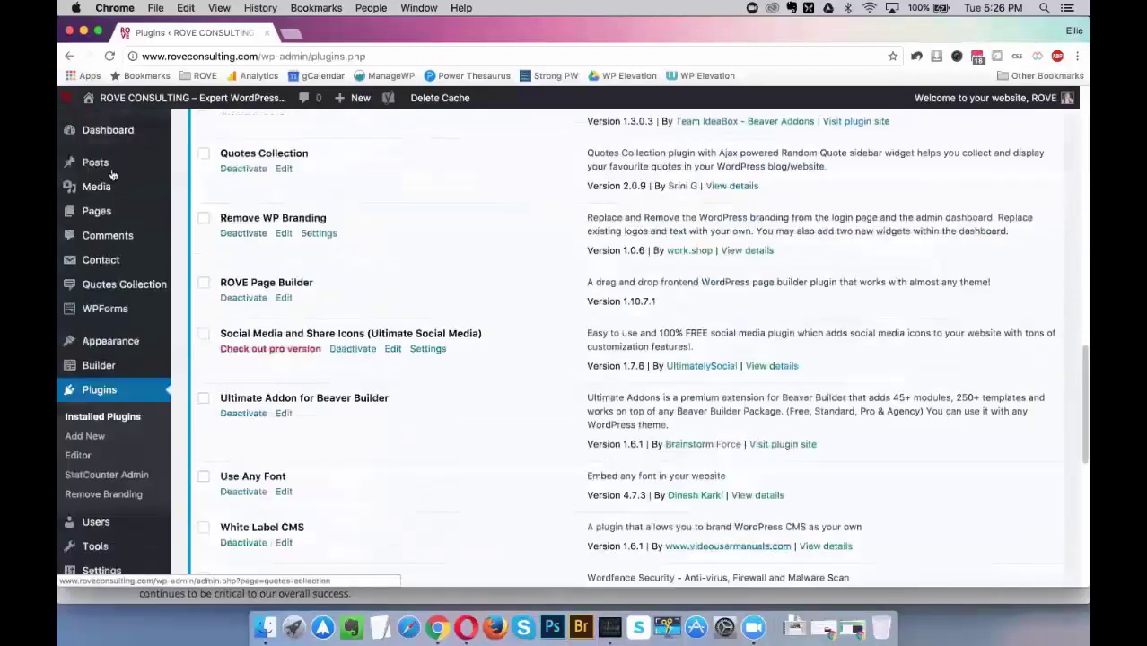
scroll(112, 175, "up", 9)
left_click(106, 216)
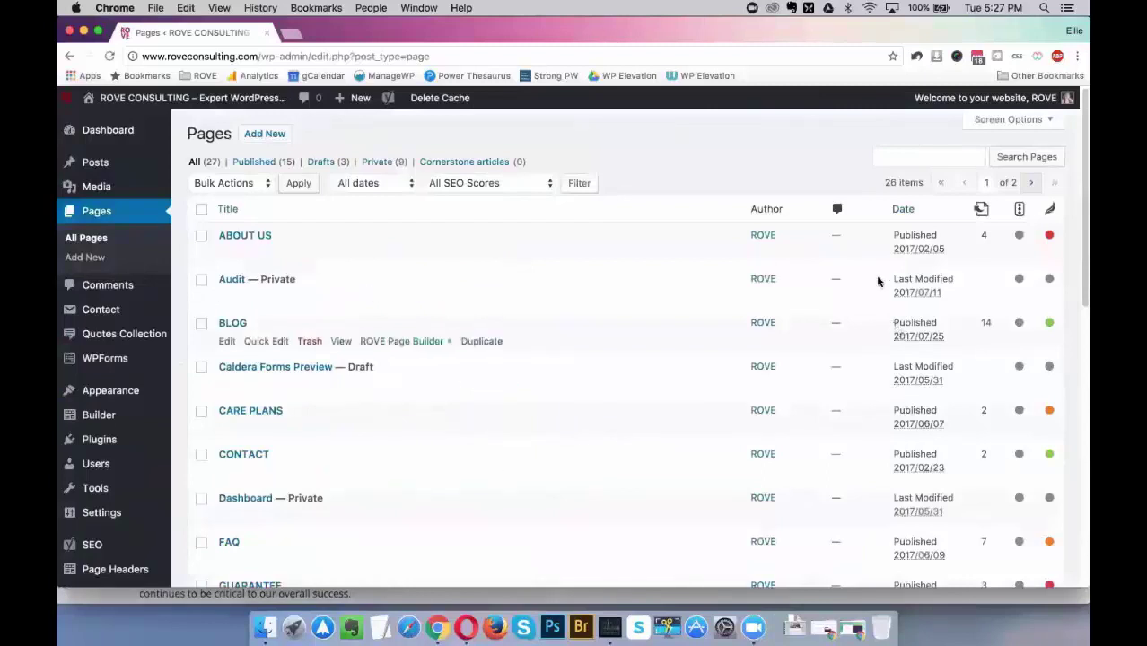
left_click(264, 238)
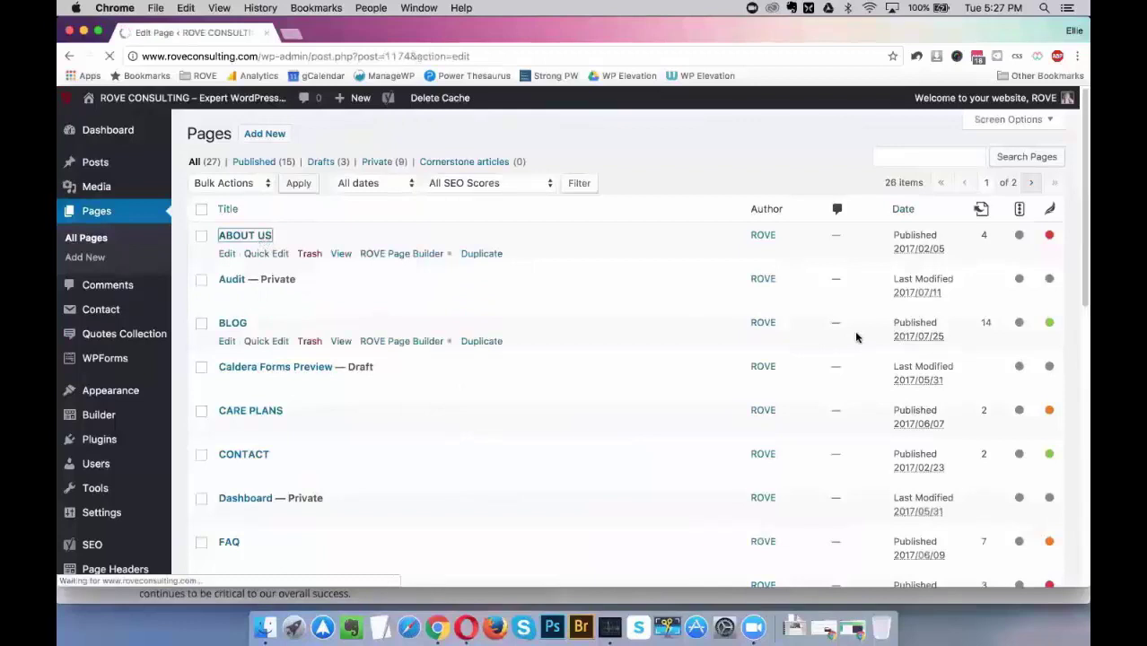
Examine the ABOUT US page's Yoast SEO snippet preview, focus keyword and analysis, along with its layout options.
scroll(855, 337, "down", 15)
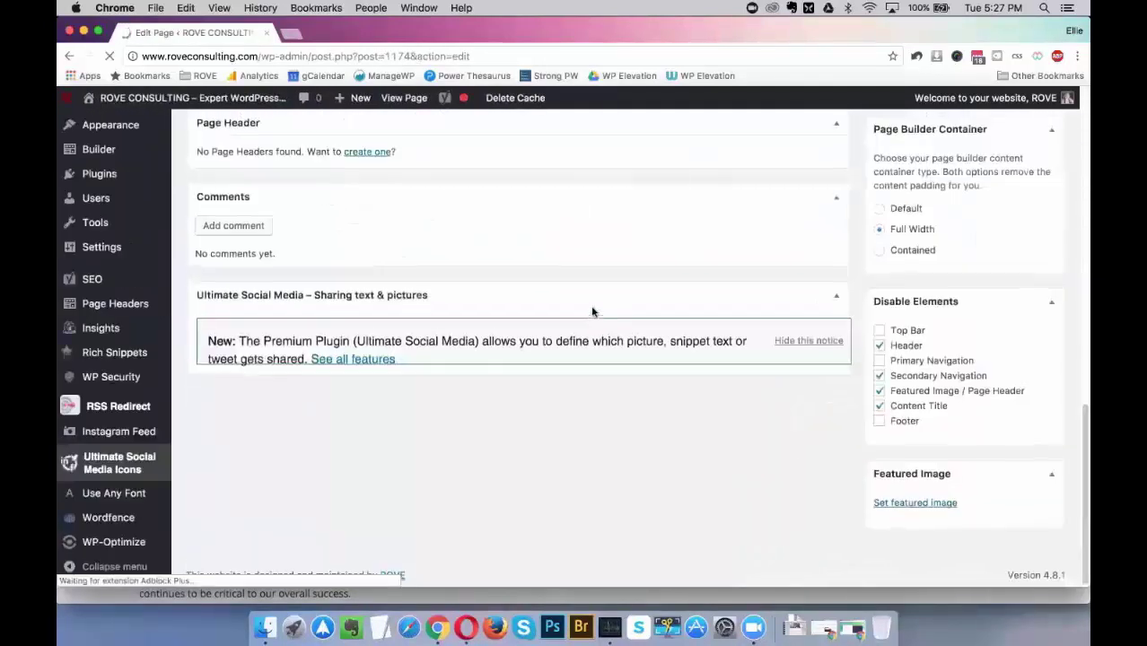
scroll(658, 297, "up", 5)
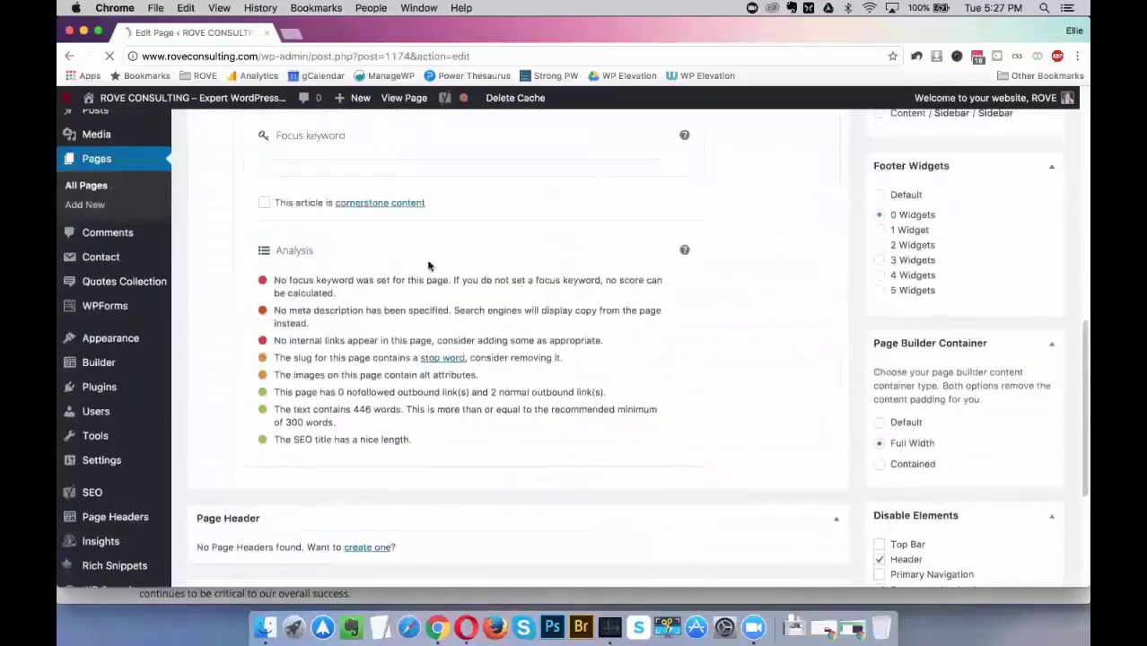
scroll(392, 251, "up", 3)
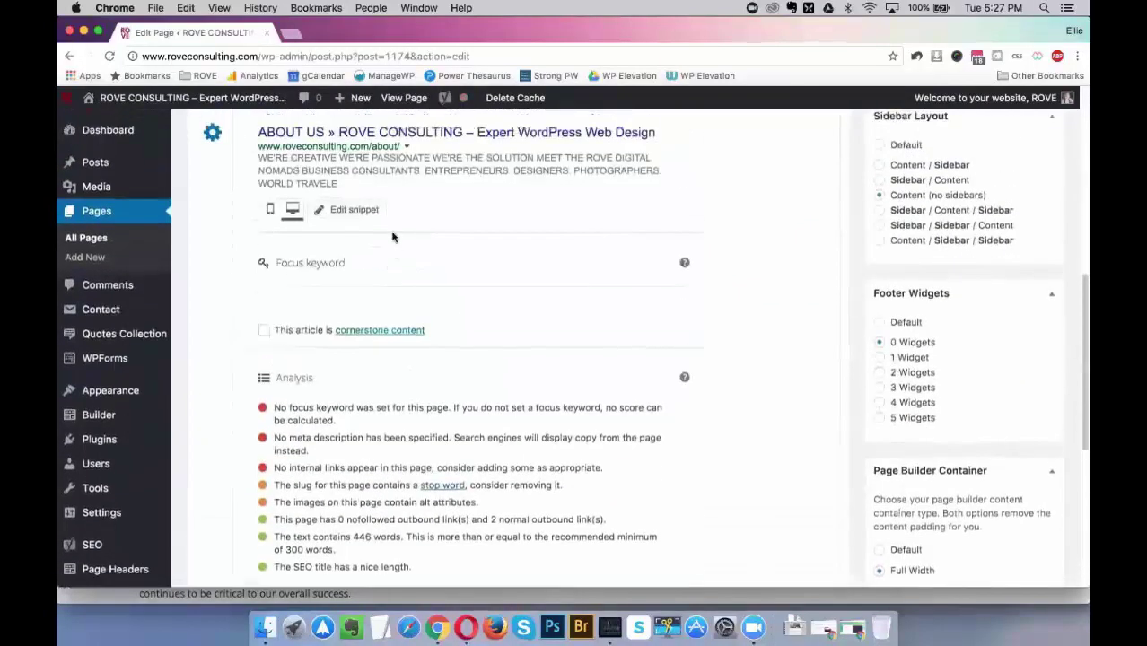
scroll(391, 237, "up", 3)
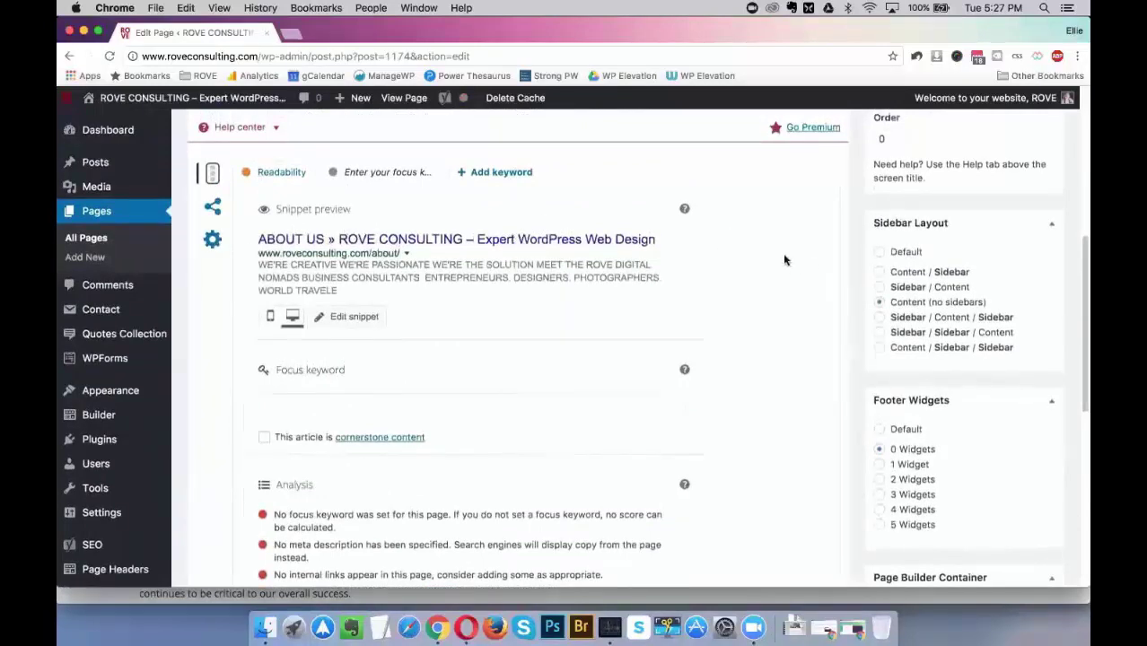
scroll(550, 187, "up", 10)
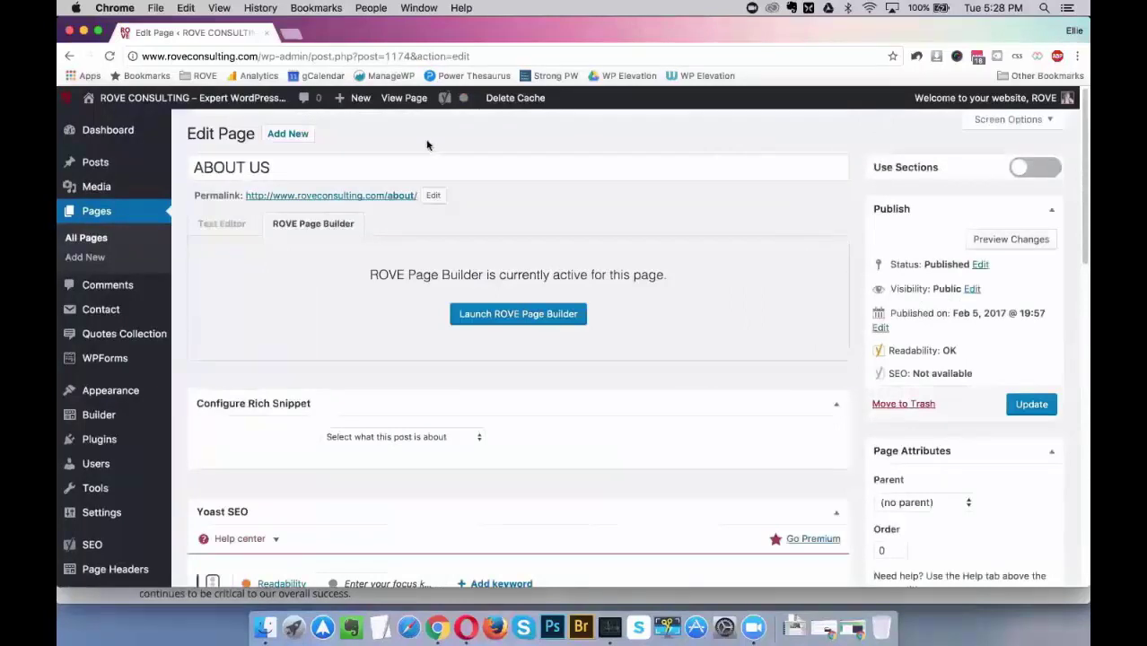
View the live ABOUT US page and examine its staggered hero boxes, curved section divider and Meet the ROVE Digital Nomads section.
left_click(404, 101)
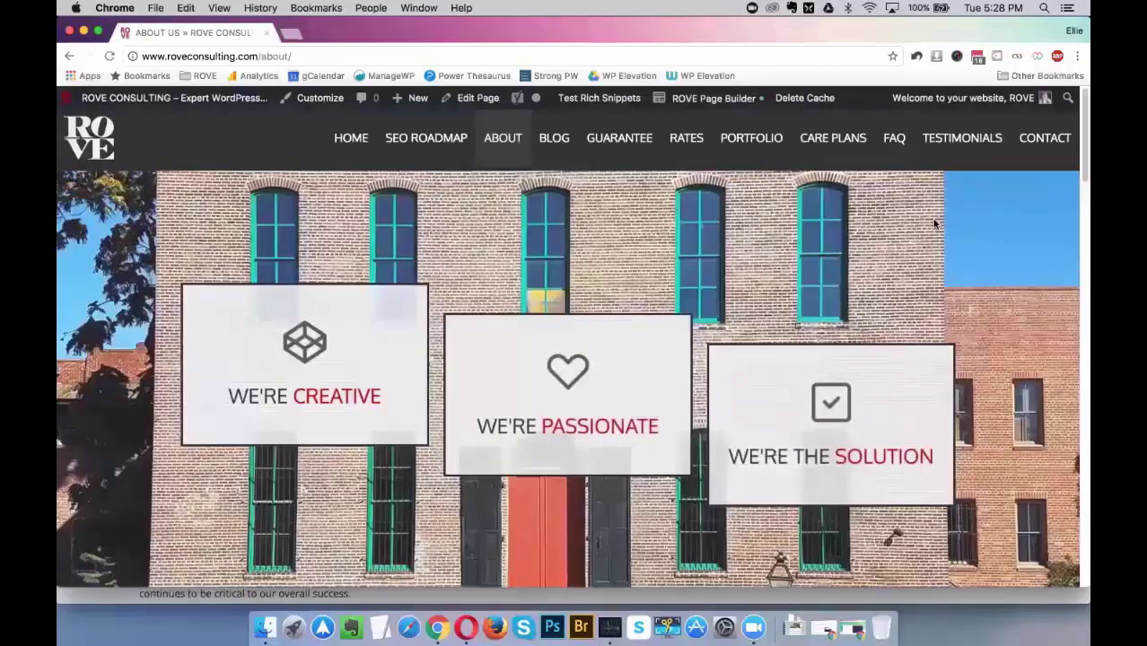
scroll(1011, 255, "down", 2)
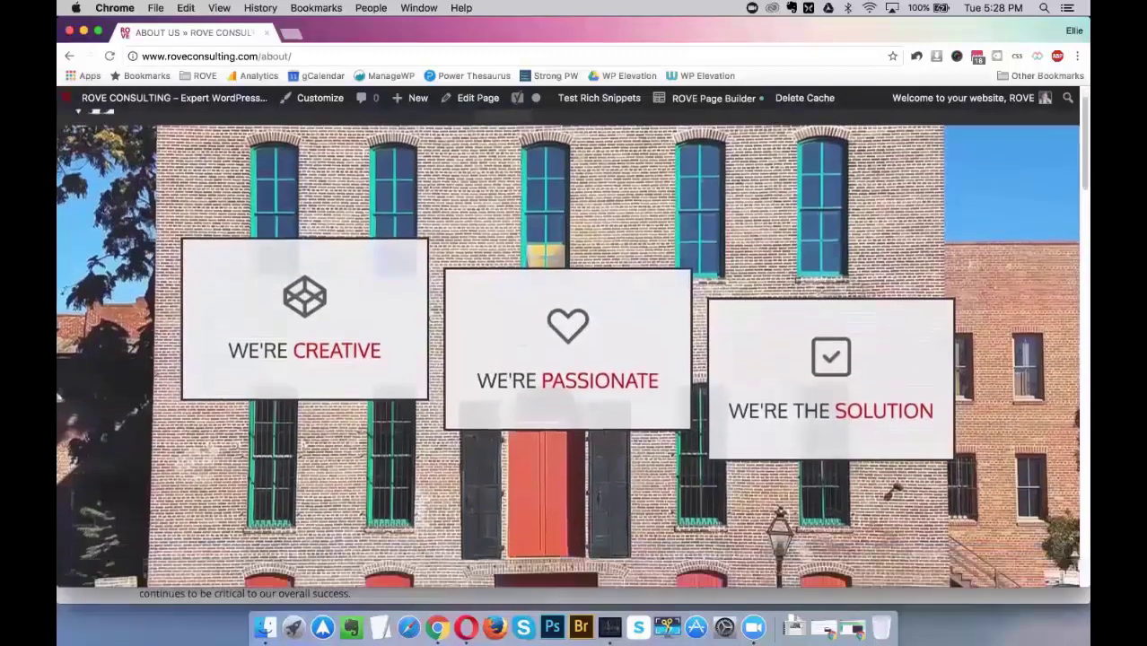
scroll(567, 349, "down", 3)
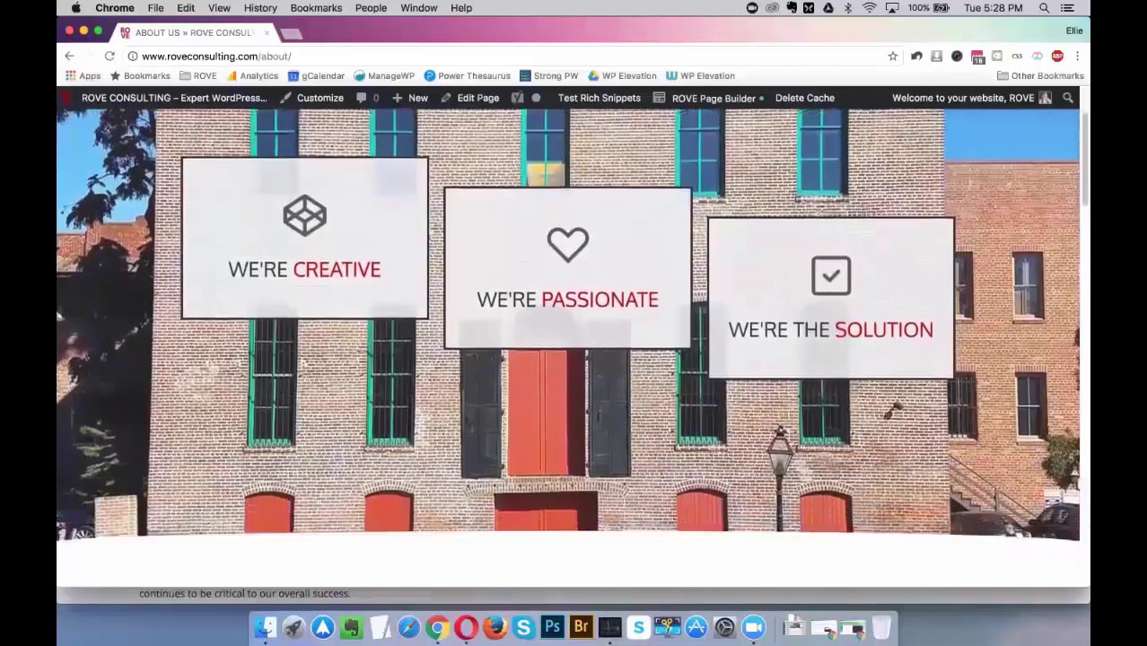
scroll(567, 348, "down", 3)
scroll(567, 348, "down", 2)
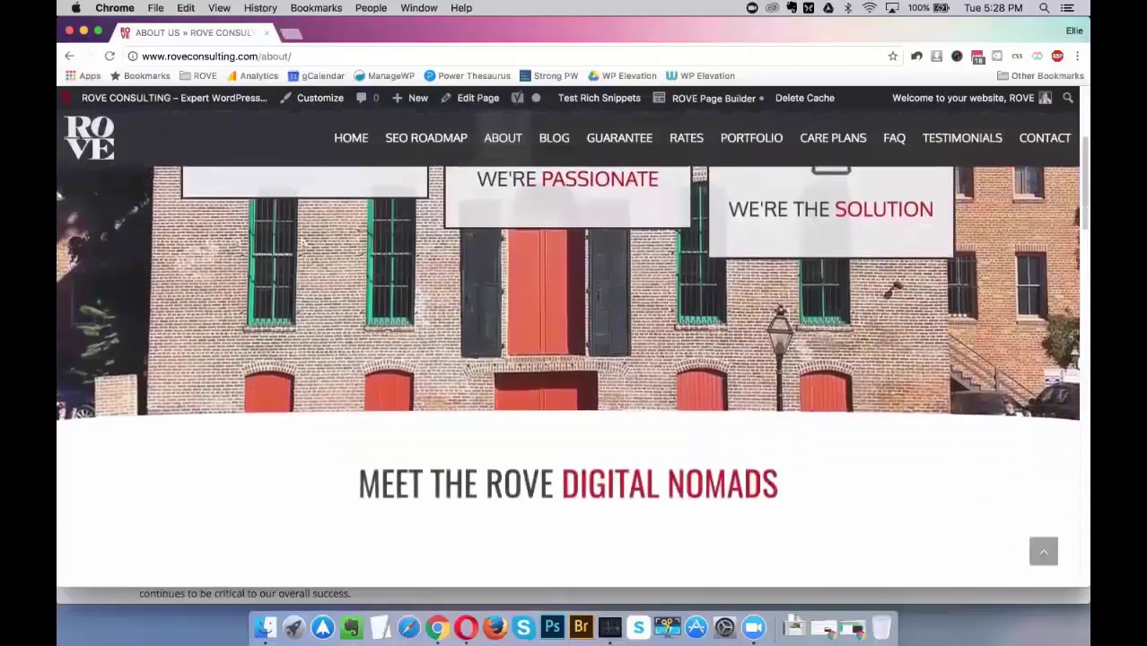
scroll(567, 348, "down", 4)
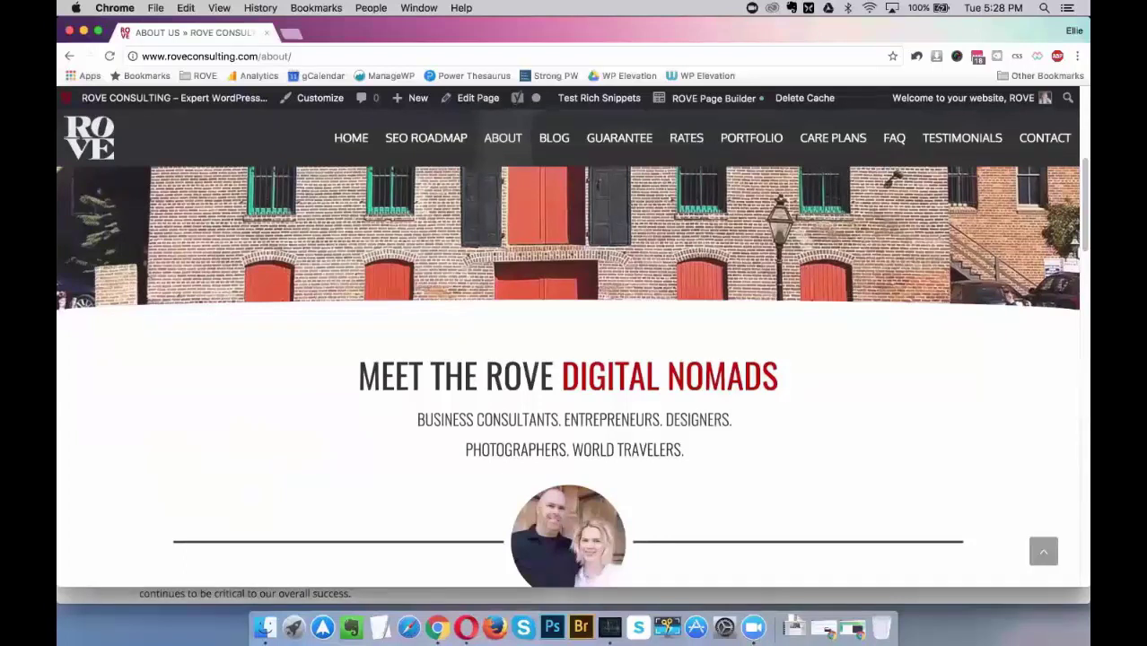
scroll(1008, 353, "up", 10)
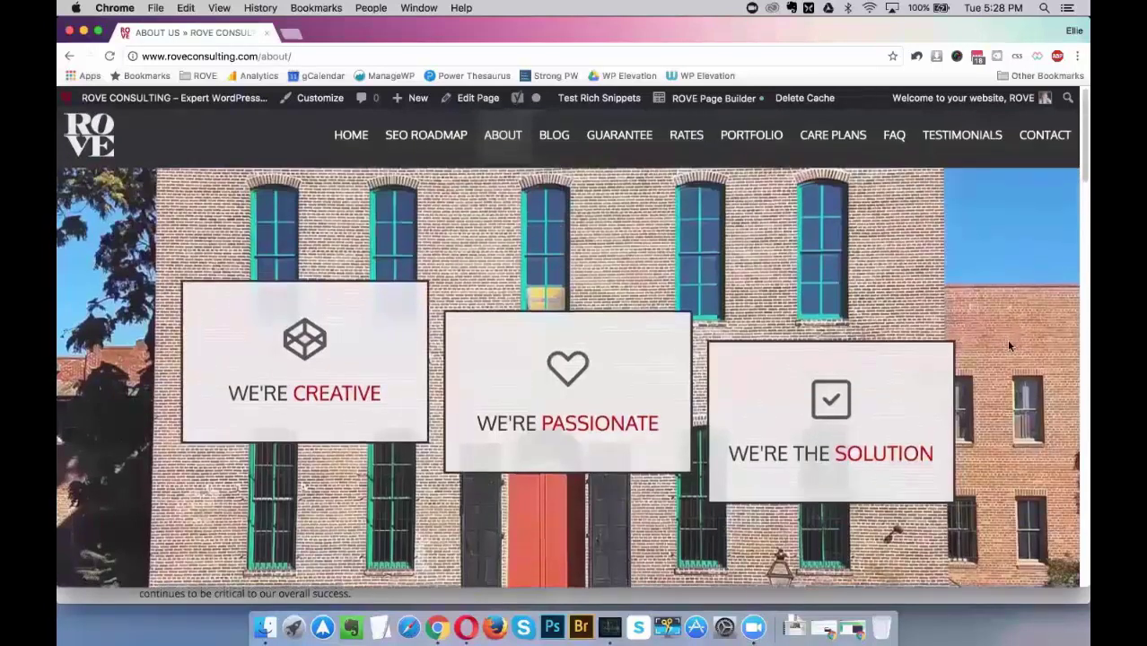
scroll(1008, 346, "down", 5)
scroll(1007, 346, "down", 3)
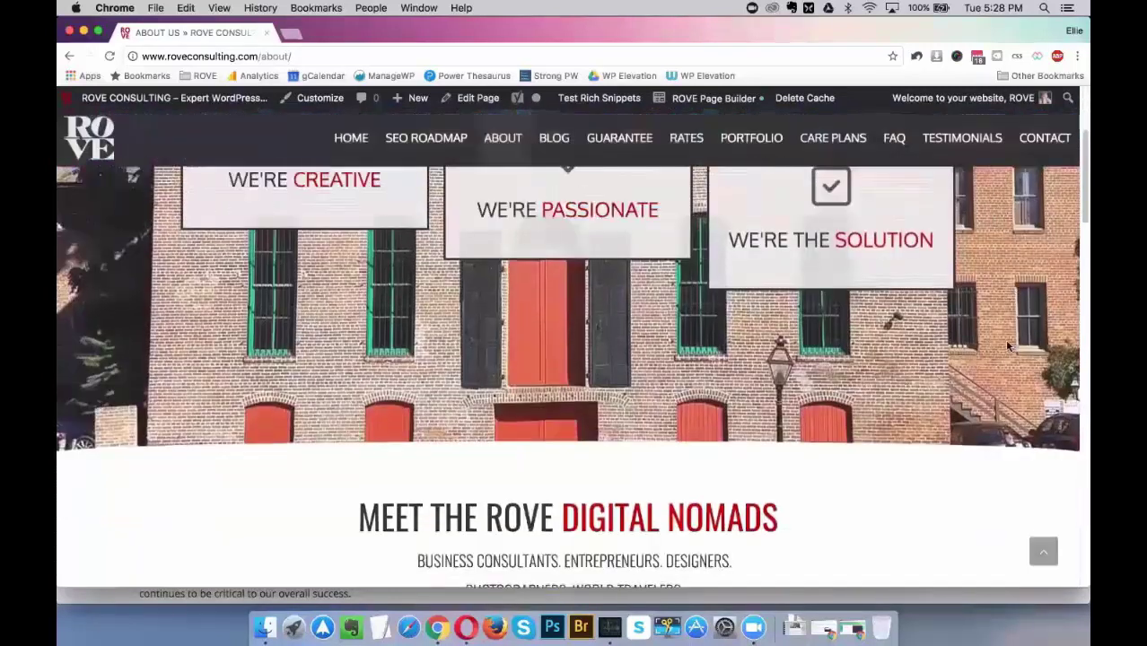